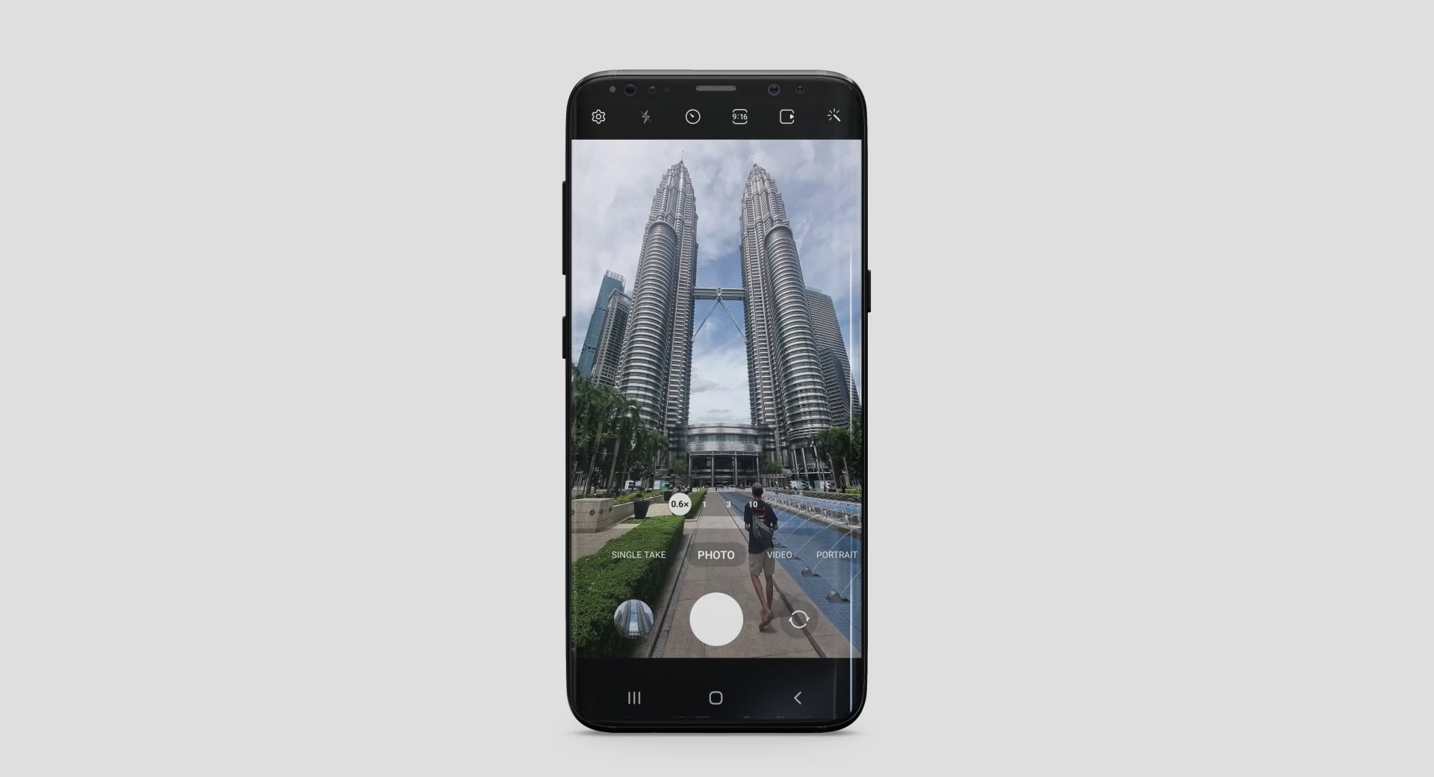
Enable viewfinder grid lines in Samsung Camera and switch to the 0.6x ultra-wide zoom.
{"action": "left_click", "coordinate": [599, 116]}
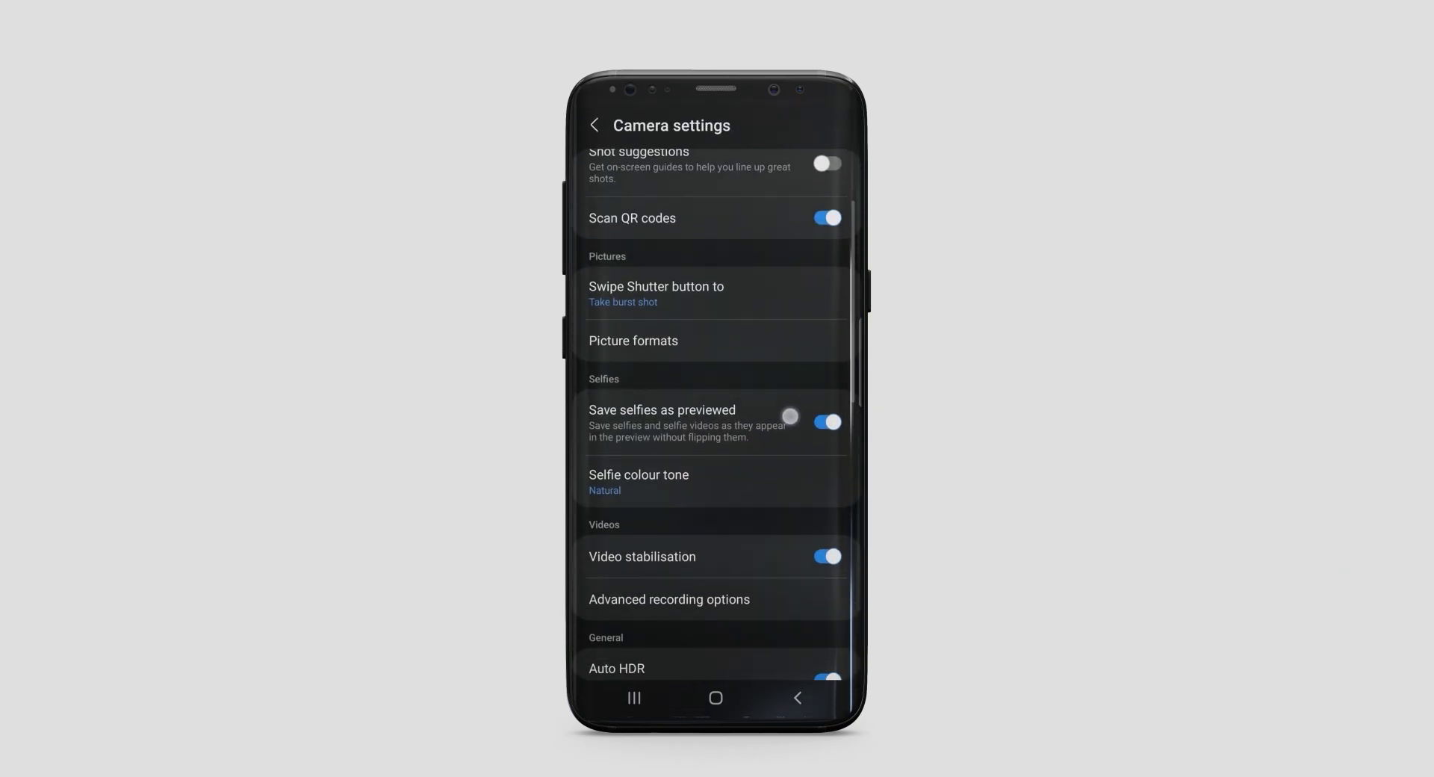
{"action": "scroll", "coordinate": [715, 404], "scroll_direction": "down", "scroll_amount": 2}
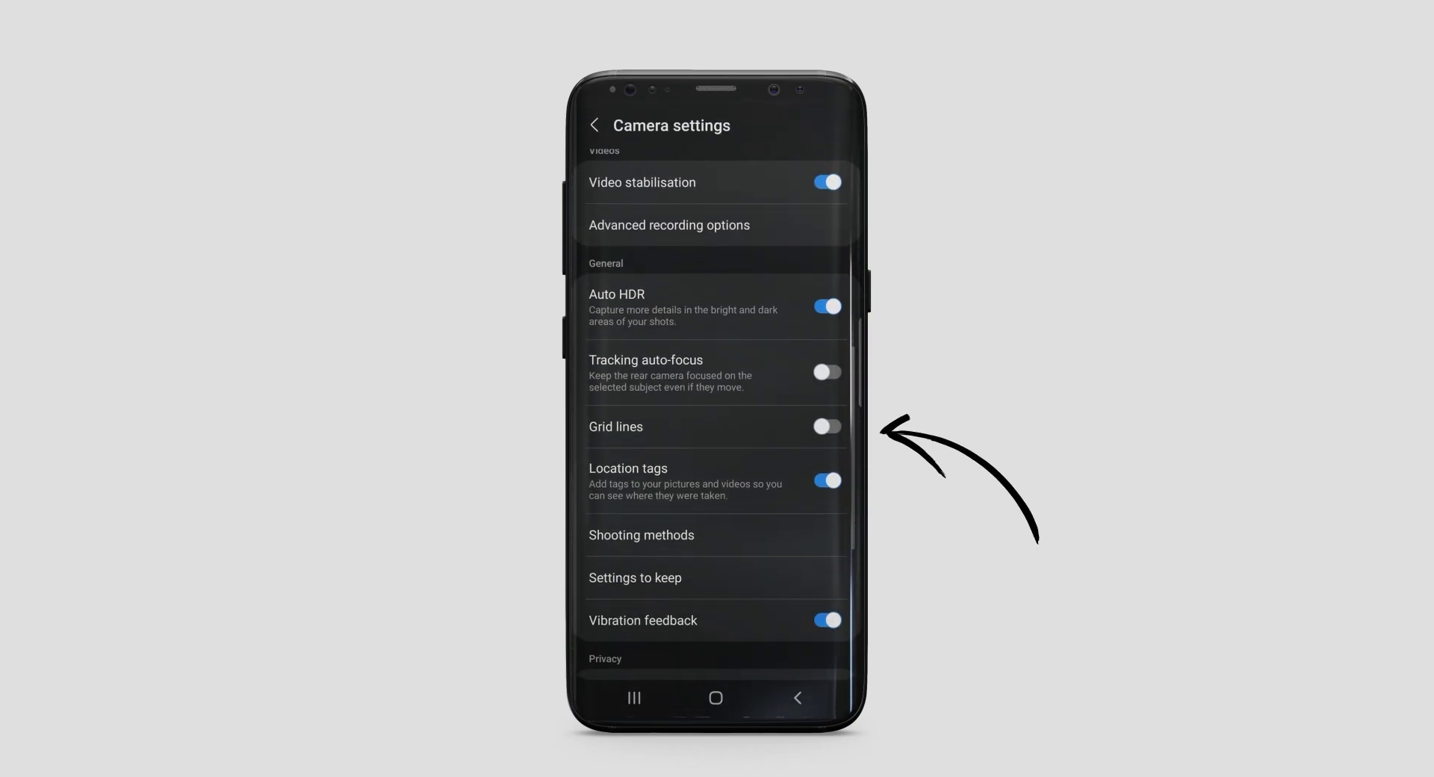
{"action": "left_click", "coordinate": [595, 125]}
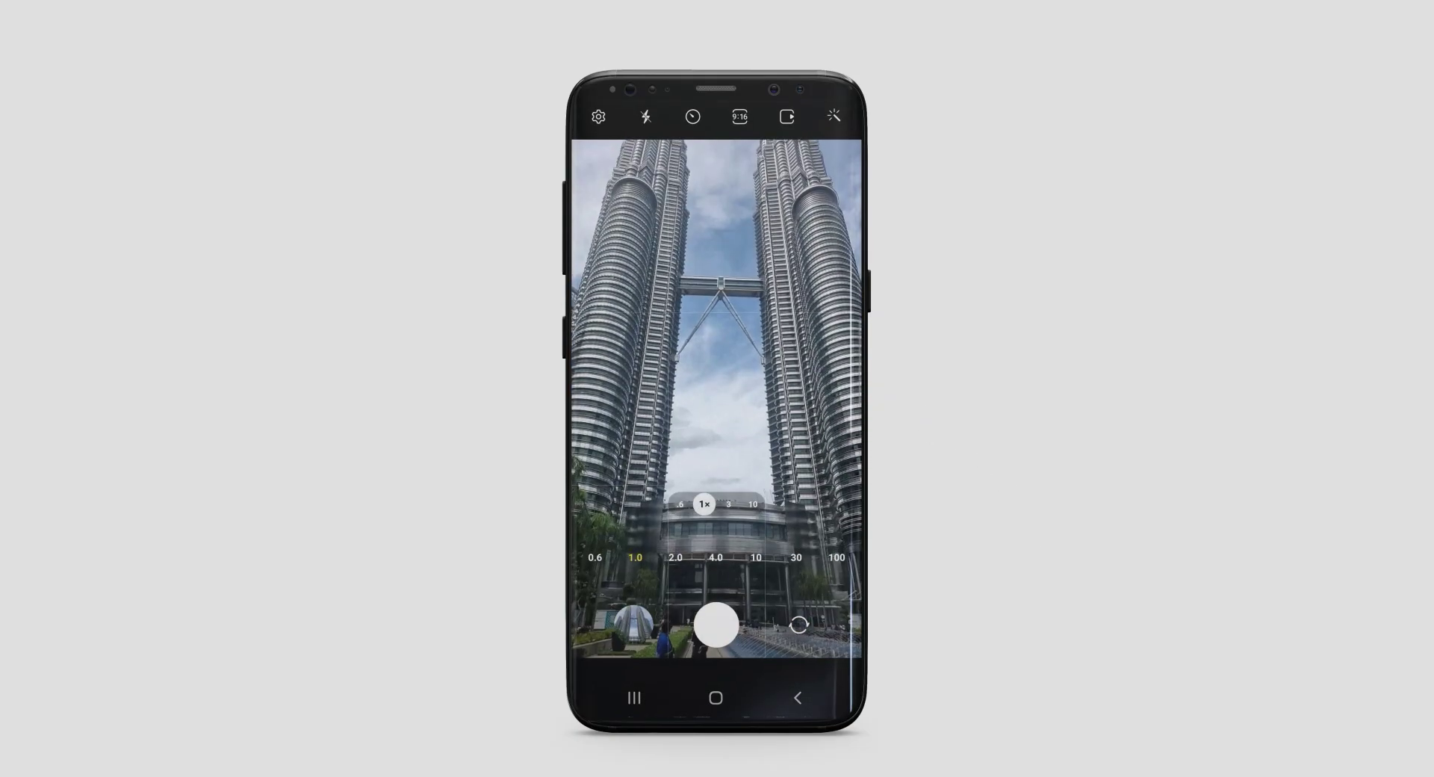
{"action": "left_click", "coordinate": [680, 504]}
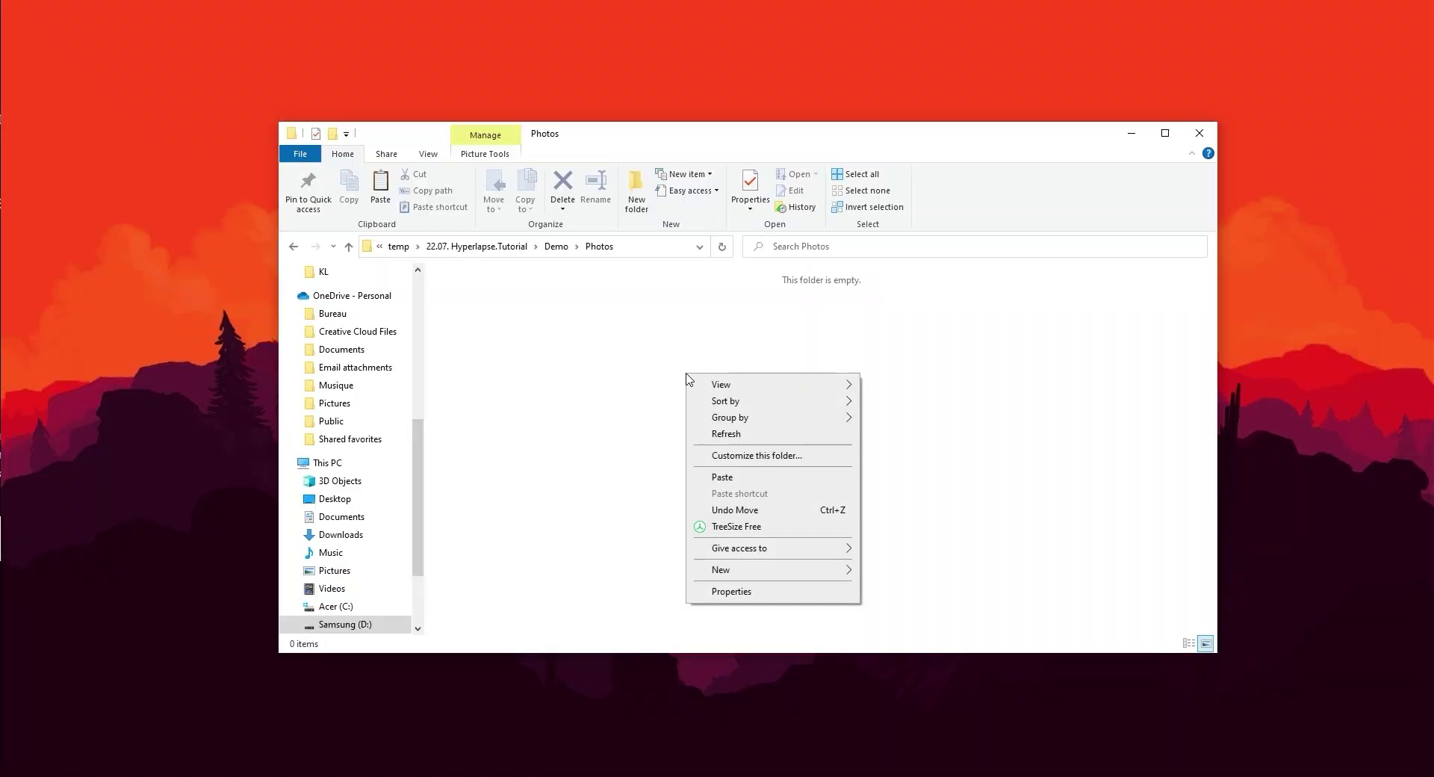
Paste the copied hyperlapse photos into the empty Demo\Photos folder.
{"action": "left_click", "coordinate": [704, 480]}
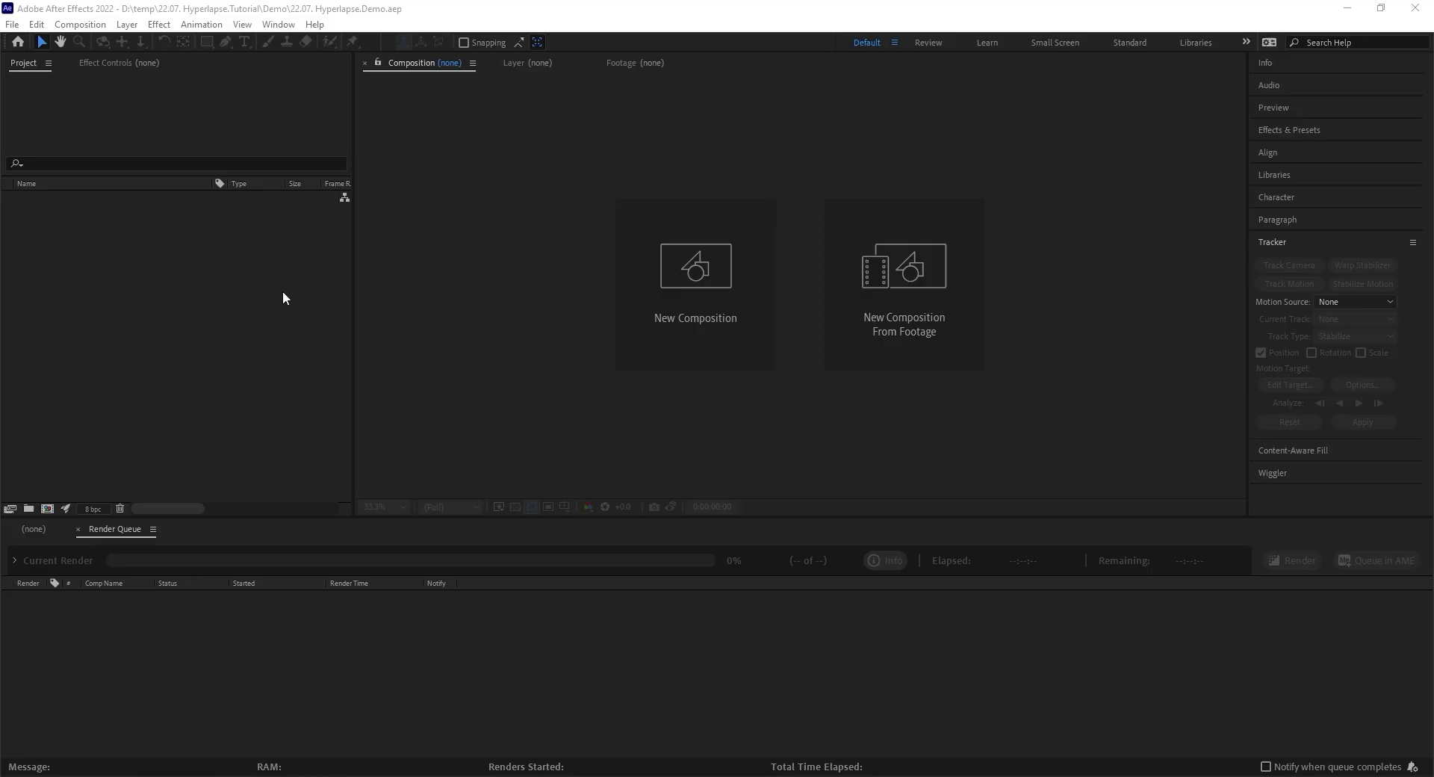
Import the Photos folder's first JPEG as a JPEG sequence with Force alphabetical order.
{"action": "right_click", "coordinate": [221, 285]}
{"action": "mouse_move", "coordinate": [269, 361]}
{"action": "left_click", "coordinate": [437, 363]}
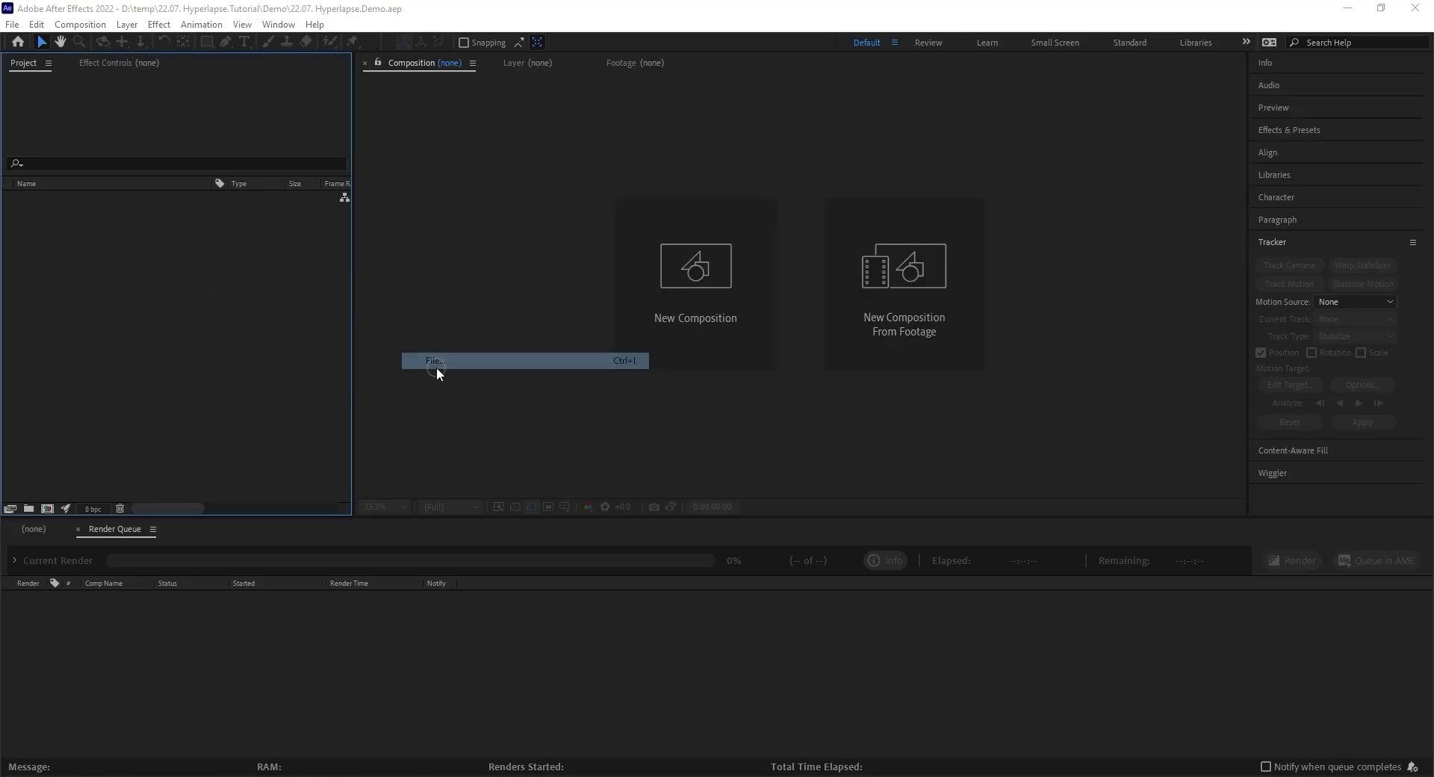
{"action": "double_click", "coordinate": [207, 142]}
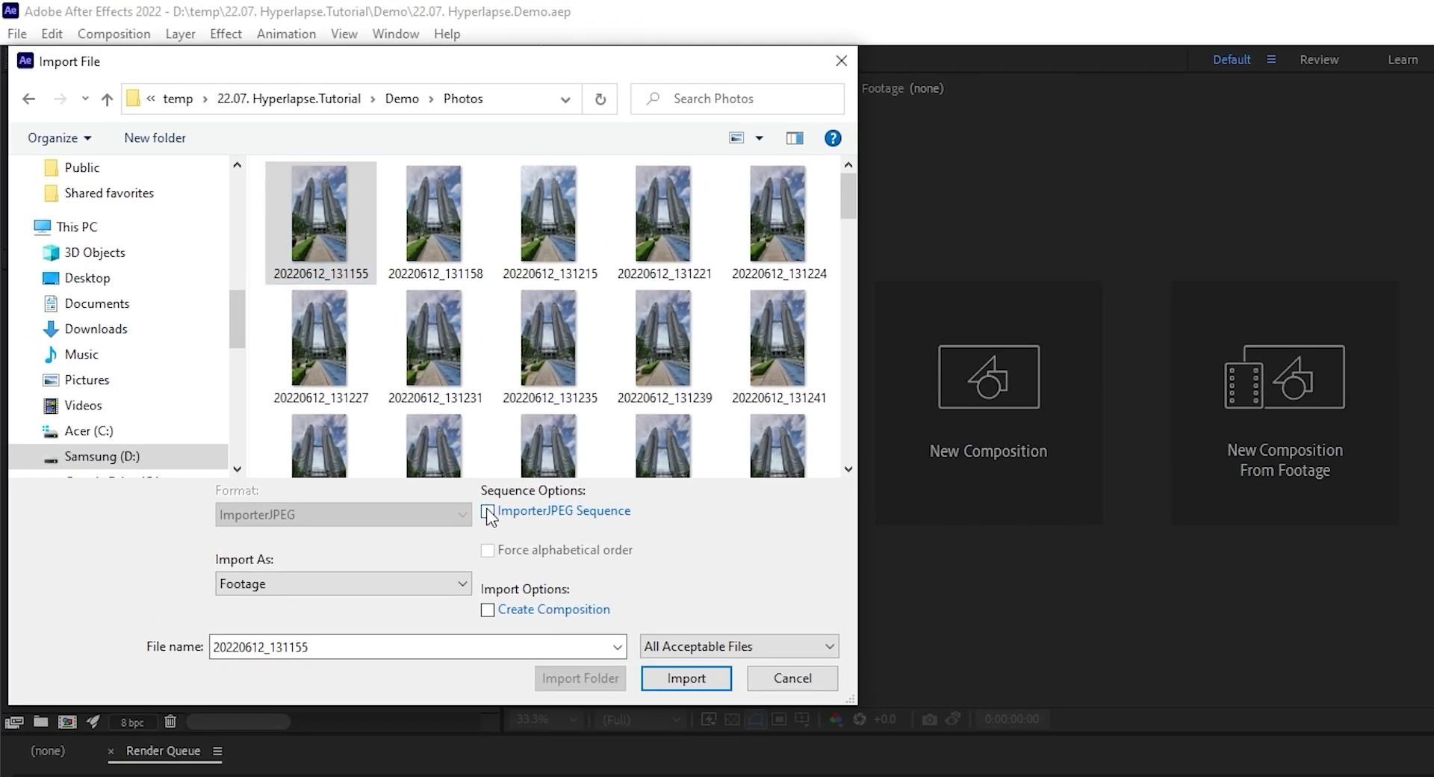
{"action": "left_click", "coordinate": [488, 513]}
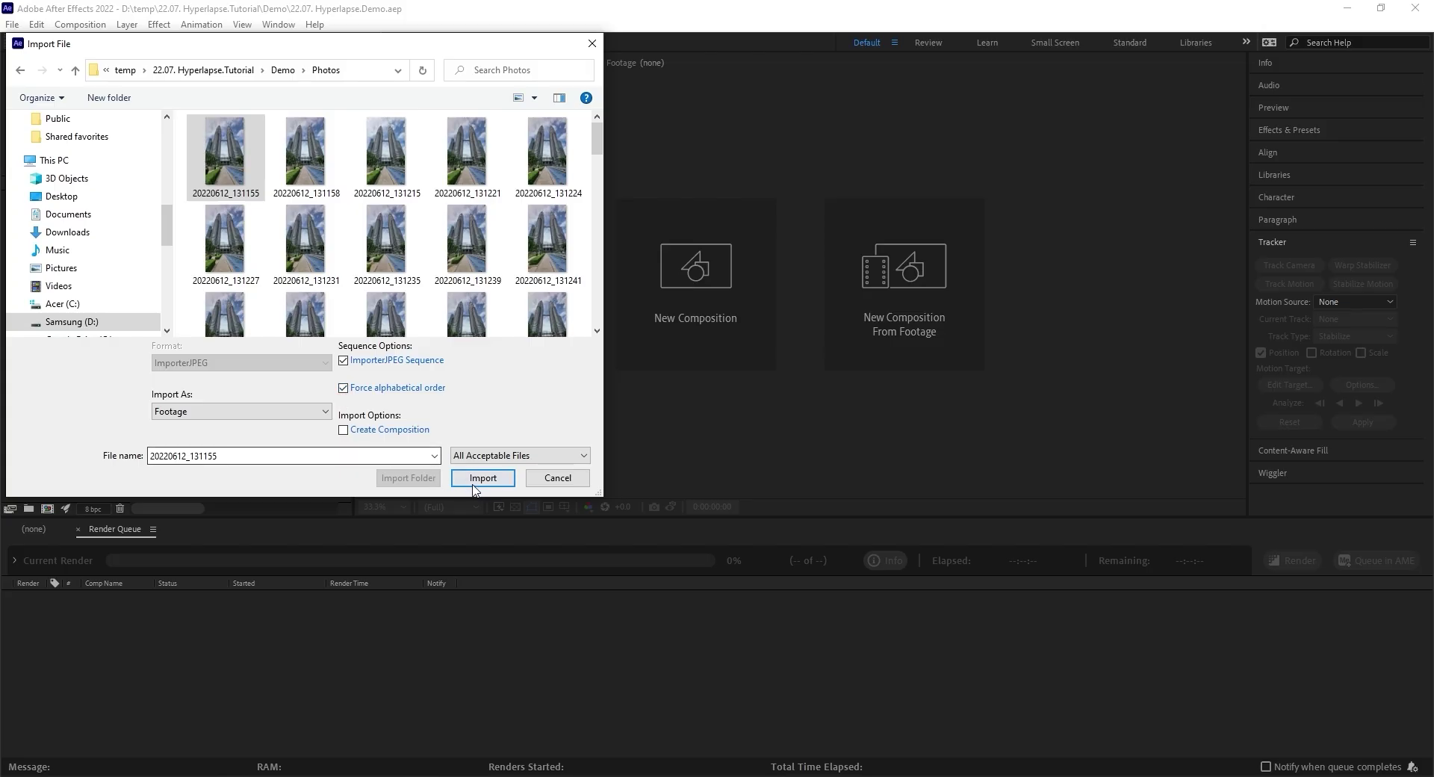
{"action": "left_click", "coordinate": [686, 677]}
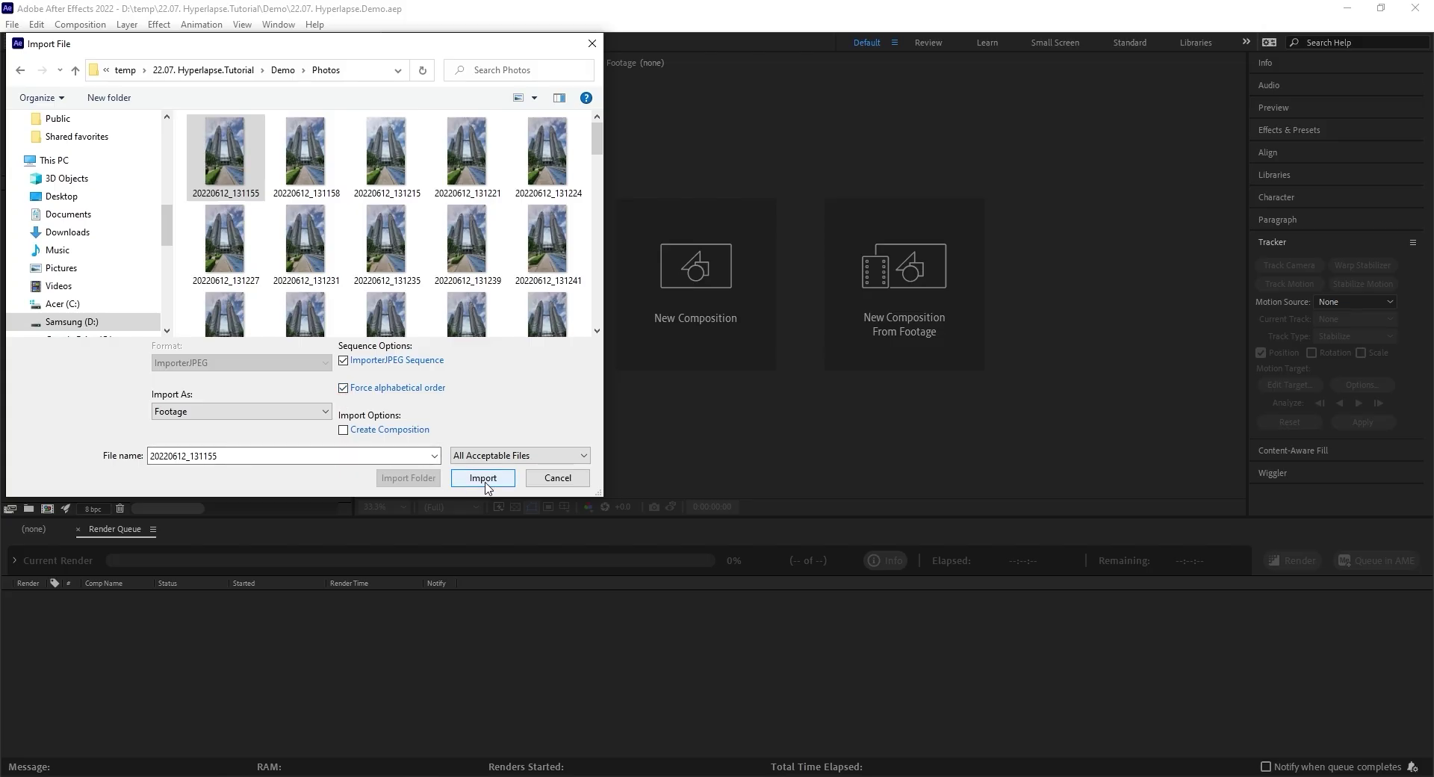
Create a composition from the Photos footage and rename it Hyperlapse.
{"action": "left_click_drag", "start_coordinate": [19, 201], "coordinate": [47, 508]}
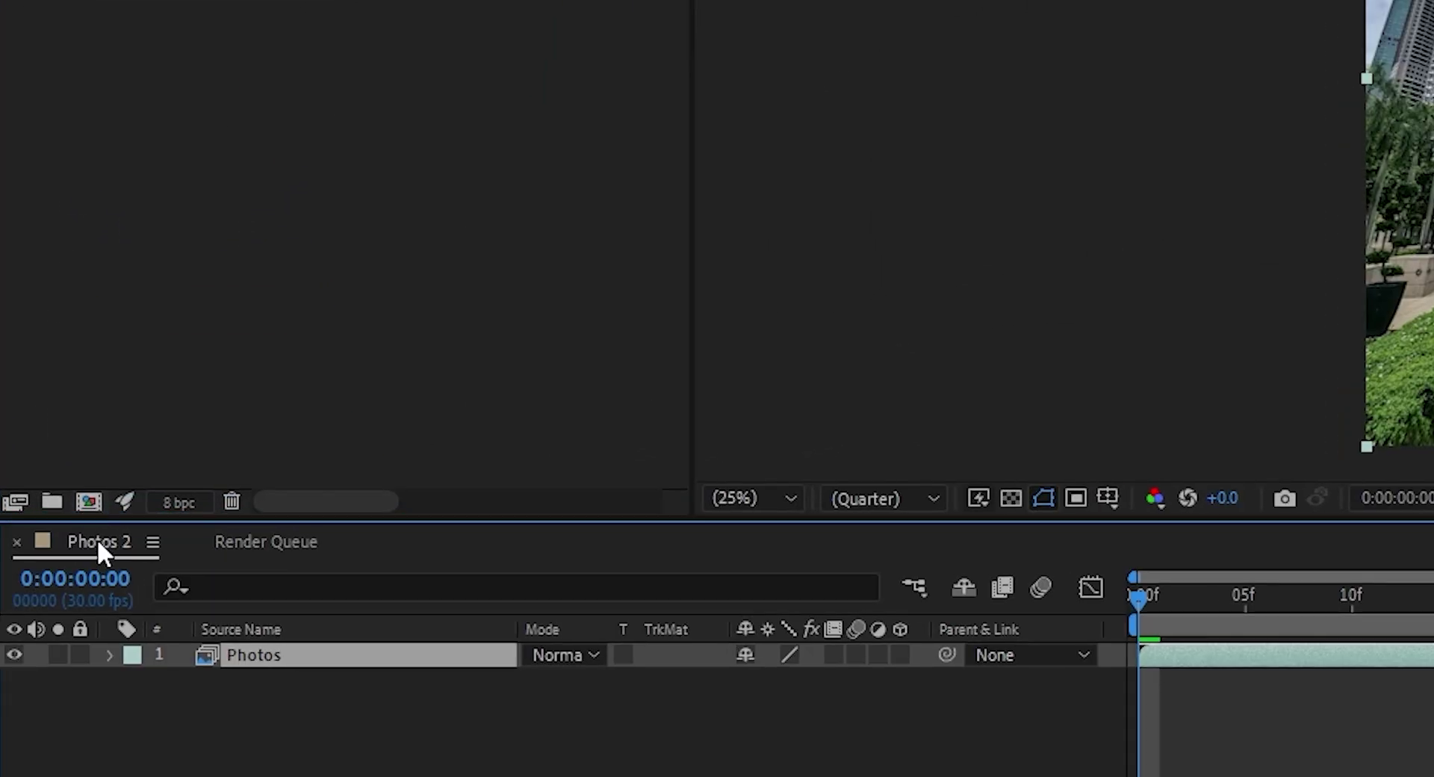
{"action": "left_click", "coordinate": [183, 541]}
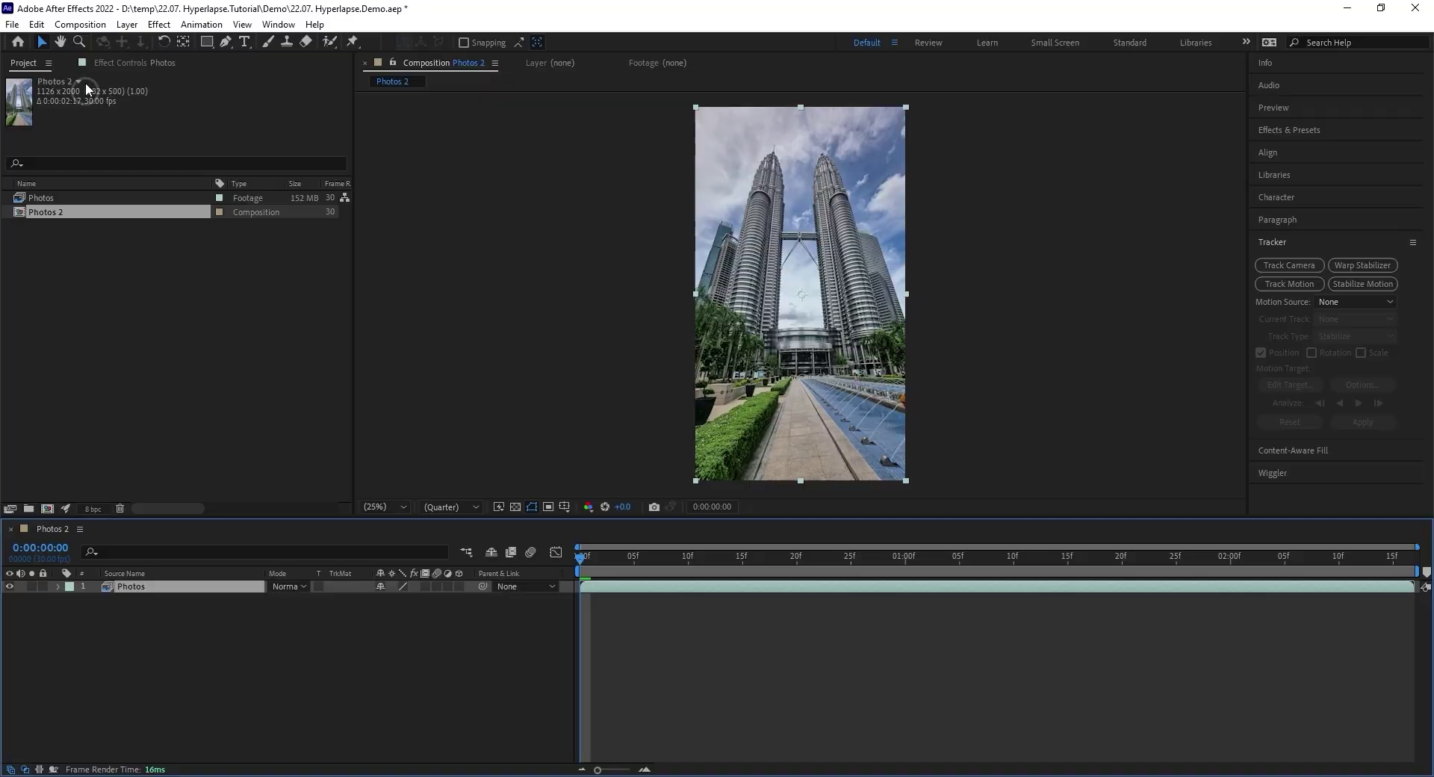
{"action": "left_click", "coordinate": [80, 24]}
{"action": "left_click", "coordinate": [101, 64]}
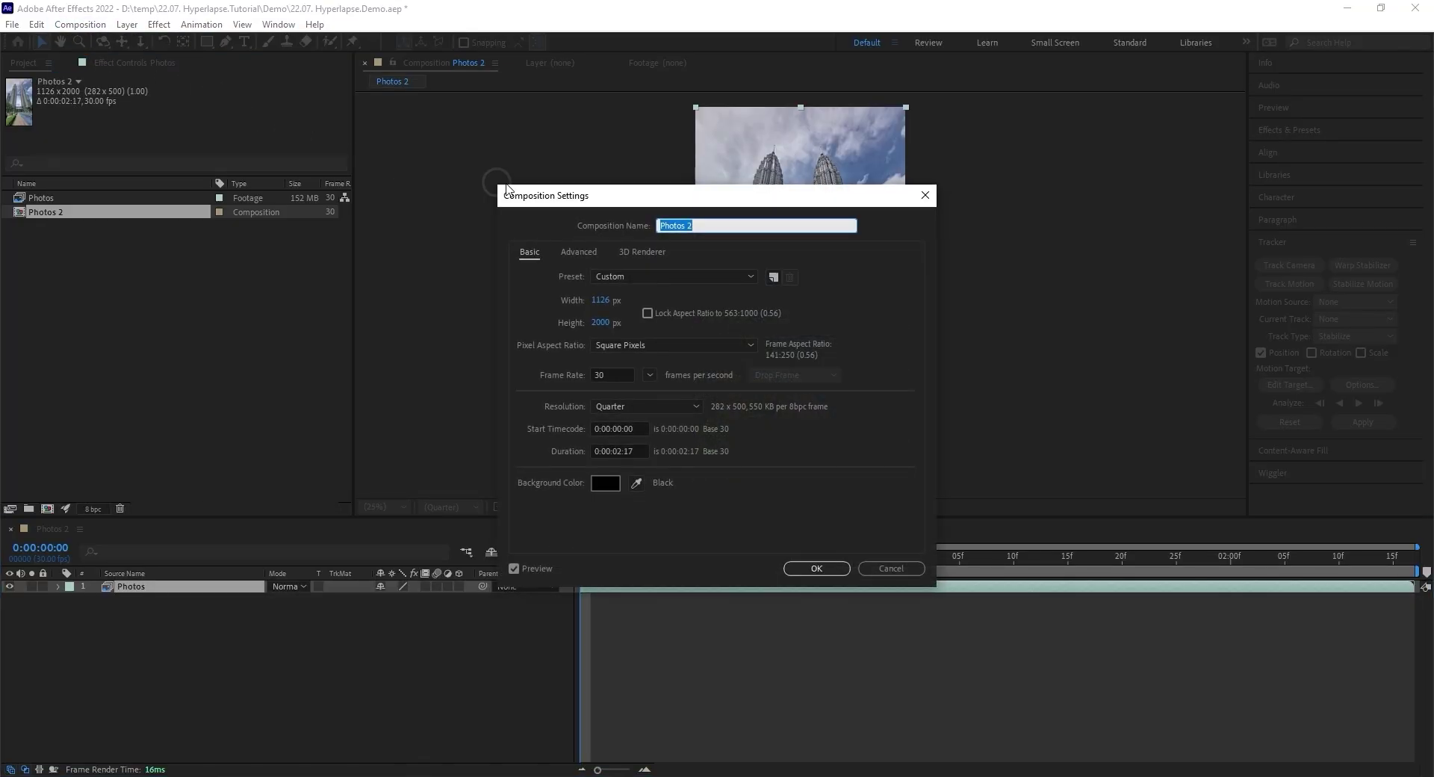
{"action": "type", "text": "Hyperlapse"}
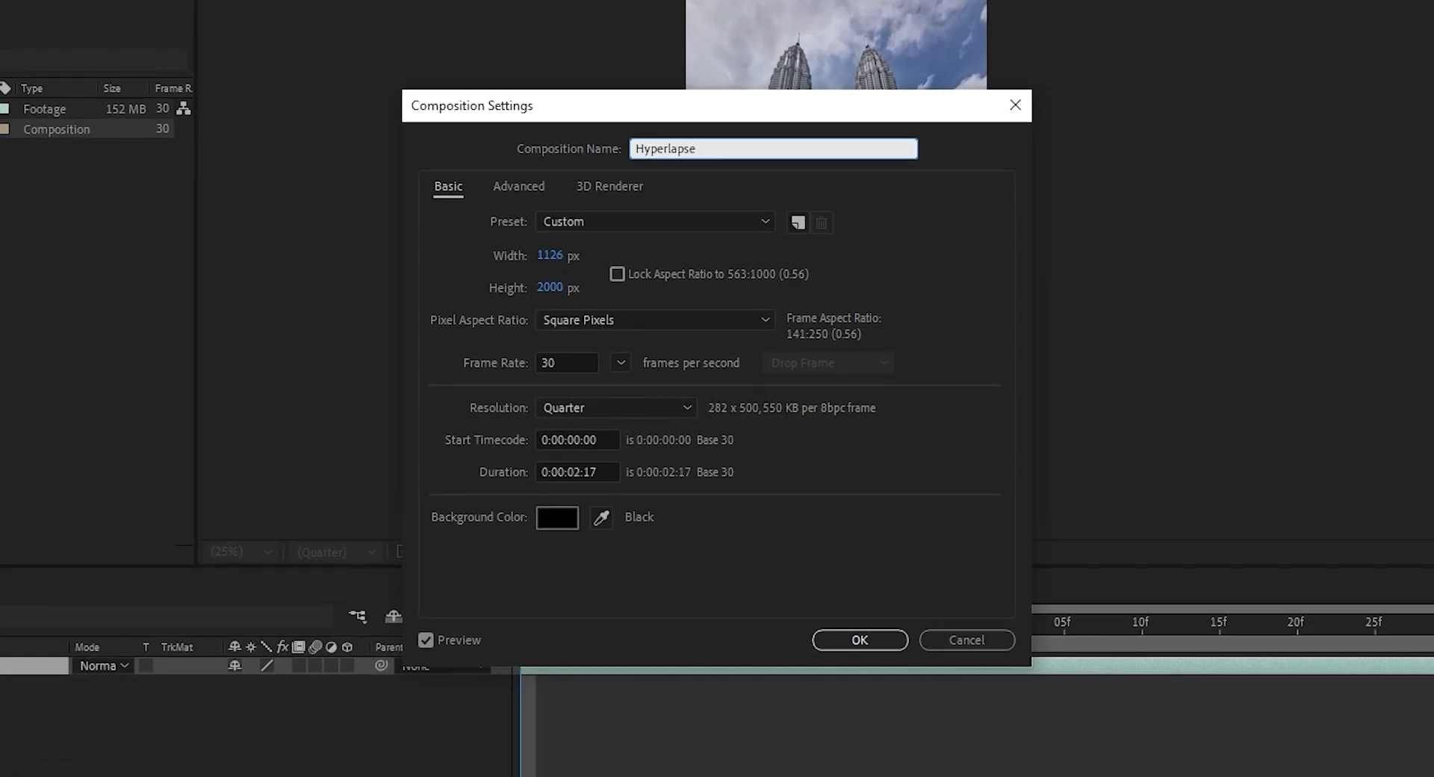
Set the composition to 1080×1920 at 25 fps with a 0:00:04:00 duration.
{"action": "left_click", "coordinate": [562, 257]}
{"action": "type", "text": "1080"}
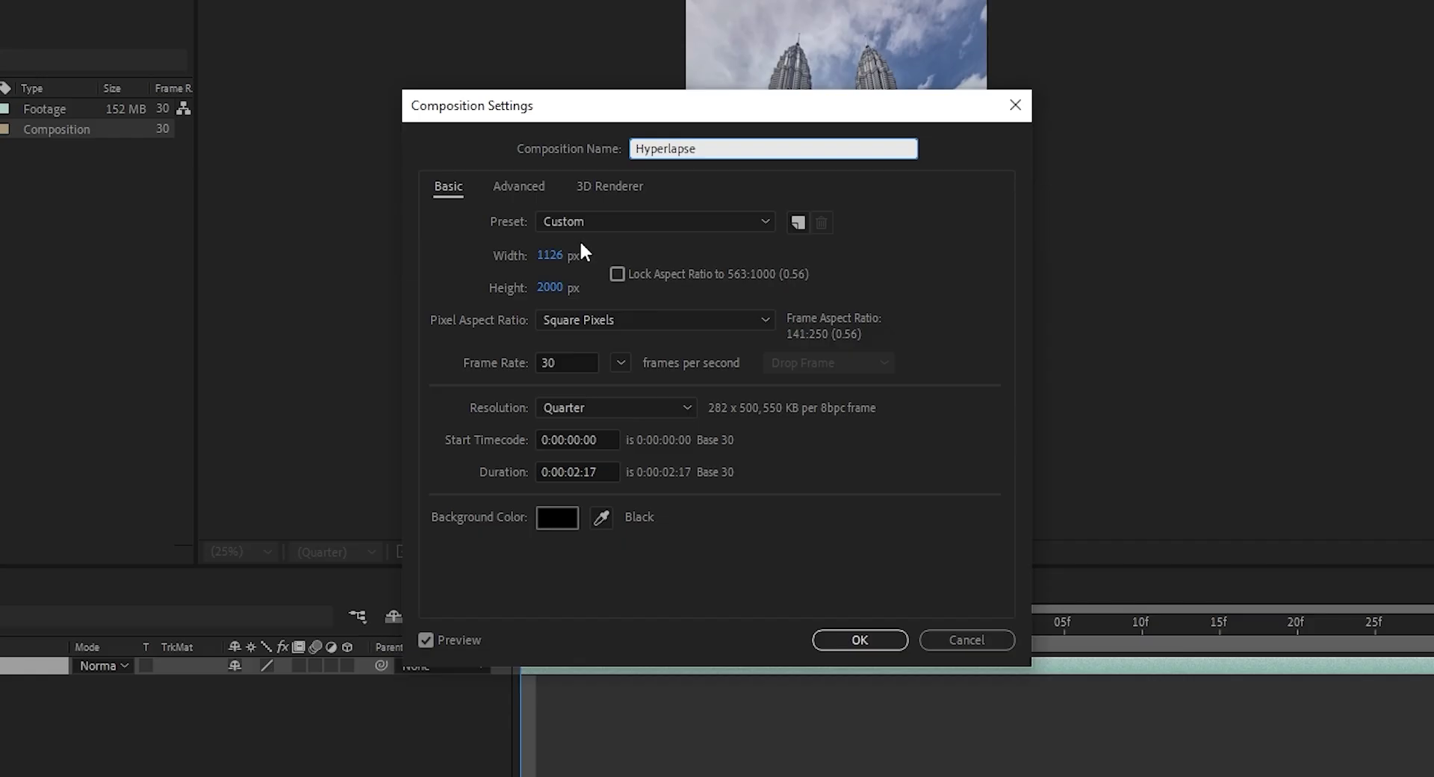
{"action": "key", "text": "Tab"}
{"action": "type", "text": "1920"}
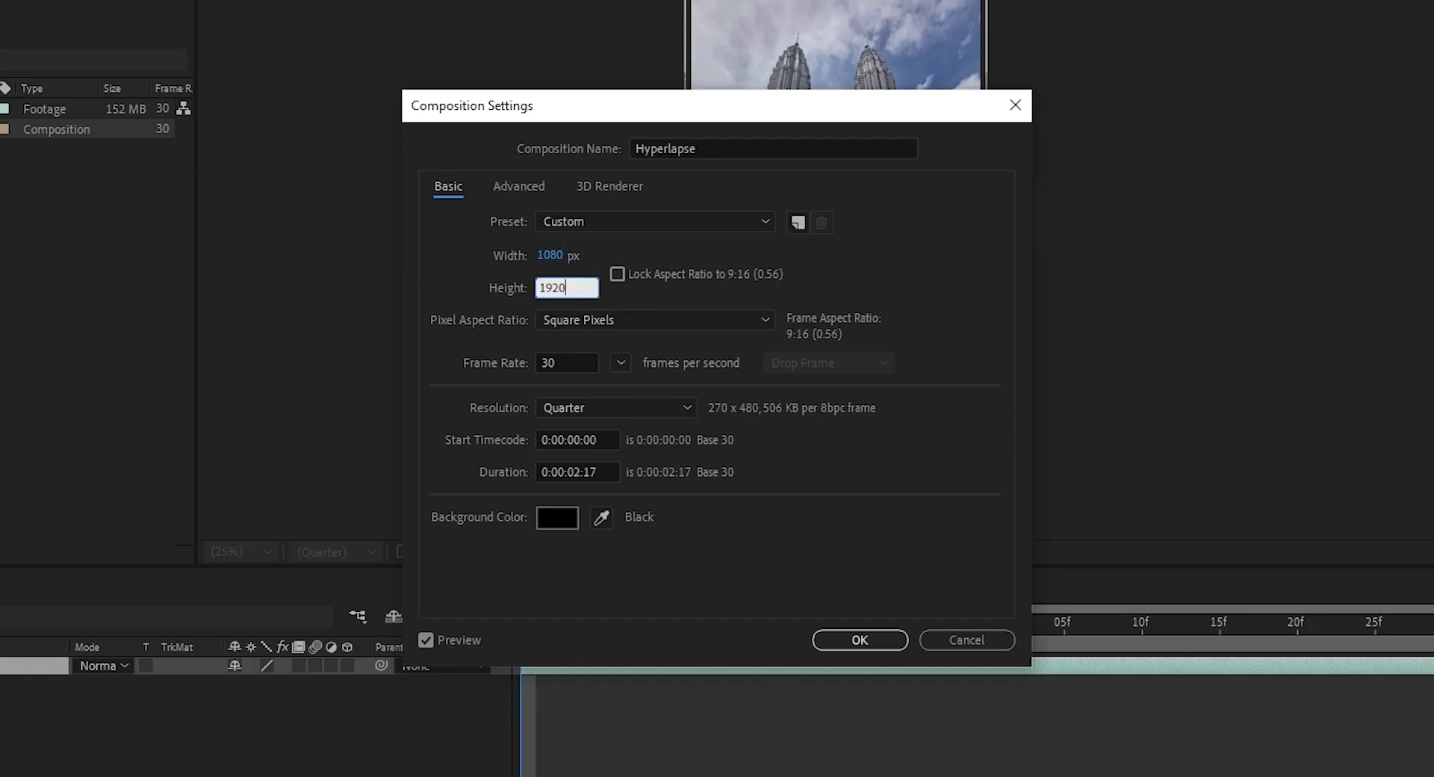
{"action": "left_click", "coordinate": [639, 296]}
{"action": "left_click", "coordinate": [626, 359]}
{"action": "left_click", "coordinate": [656, 500]}
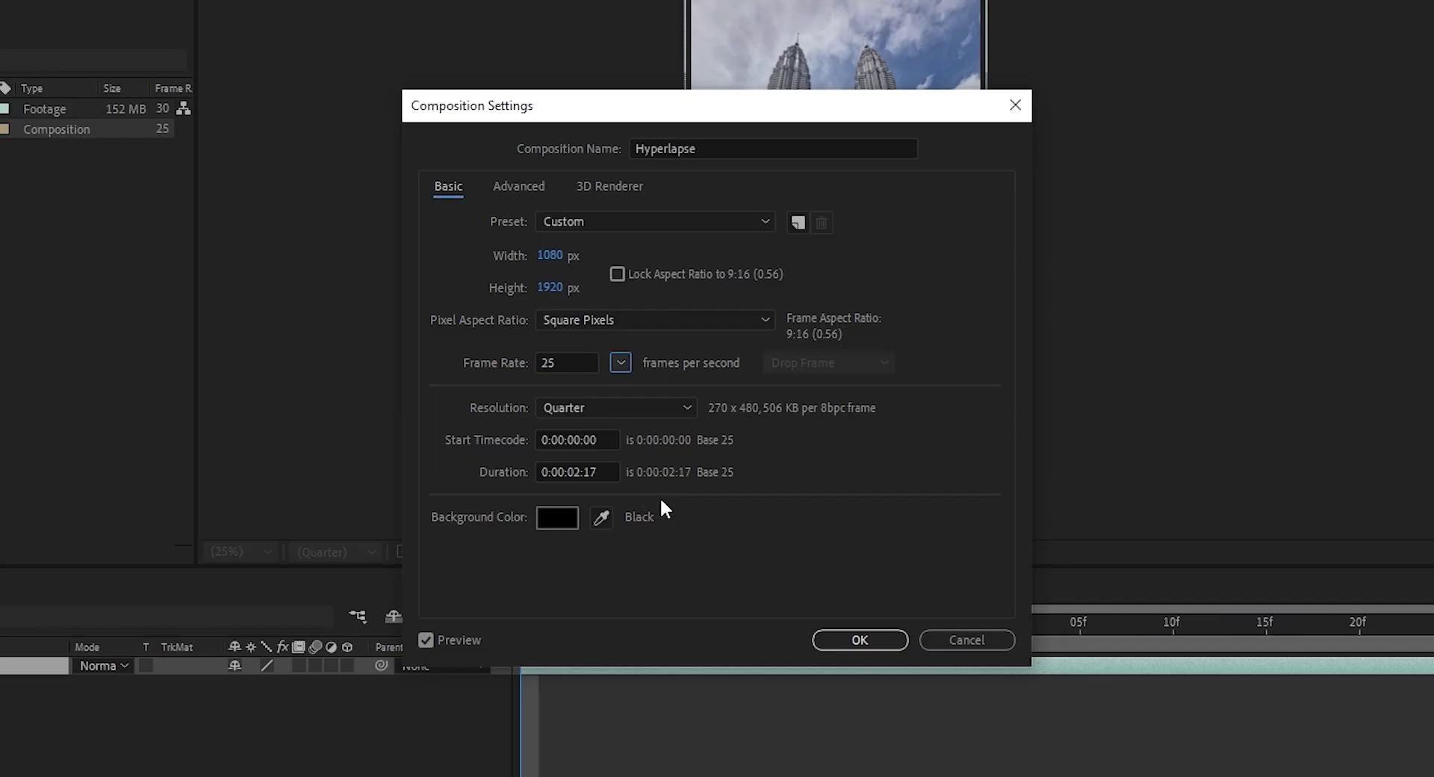
{"action": "left_click", "coordinate": [580, 472]}
{"action": "left_click_drag", "start_coordinate": [585, 471], "coordinate": [585, 472]}
{"action": "type", "text": "4:00"}
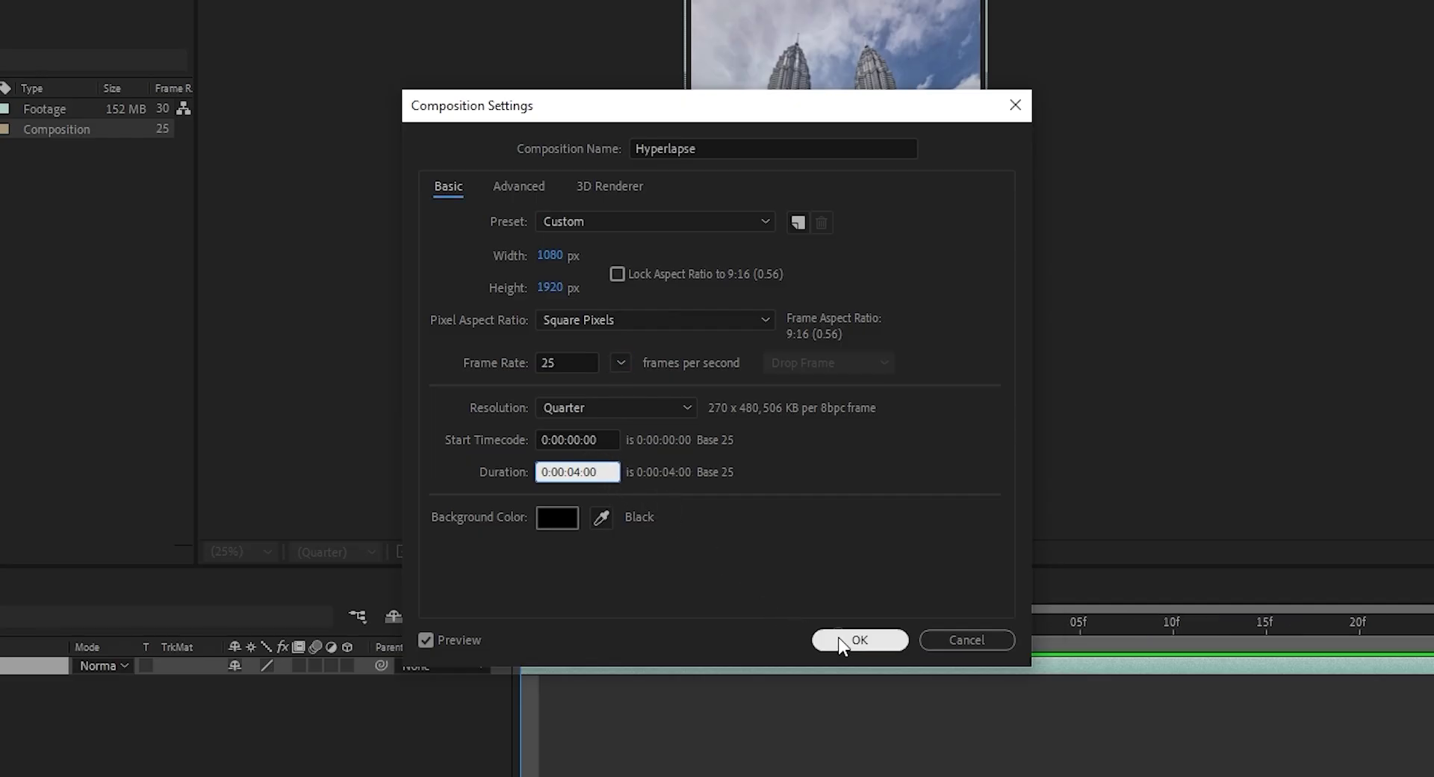
{"action": "left_click", "coordinate": [840, 643]}
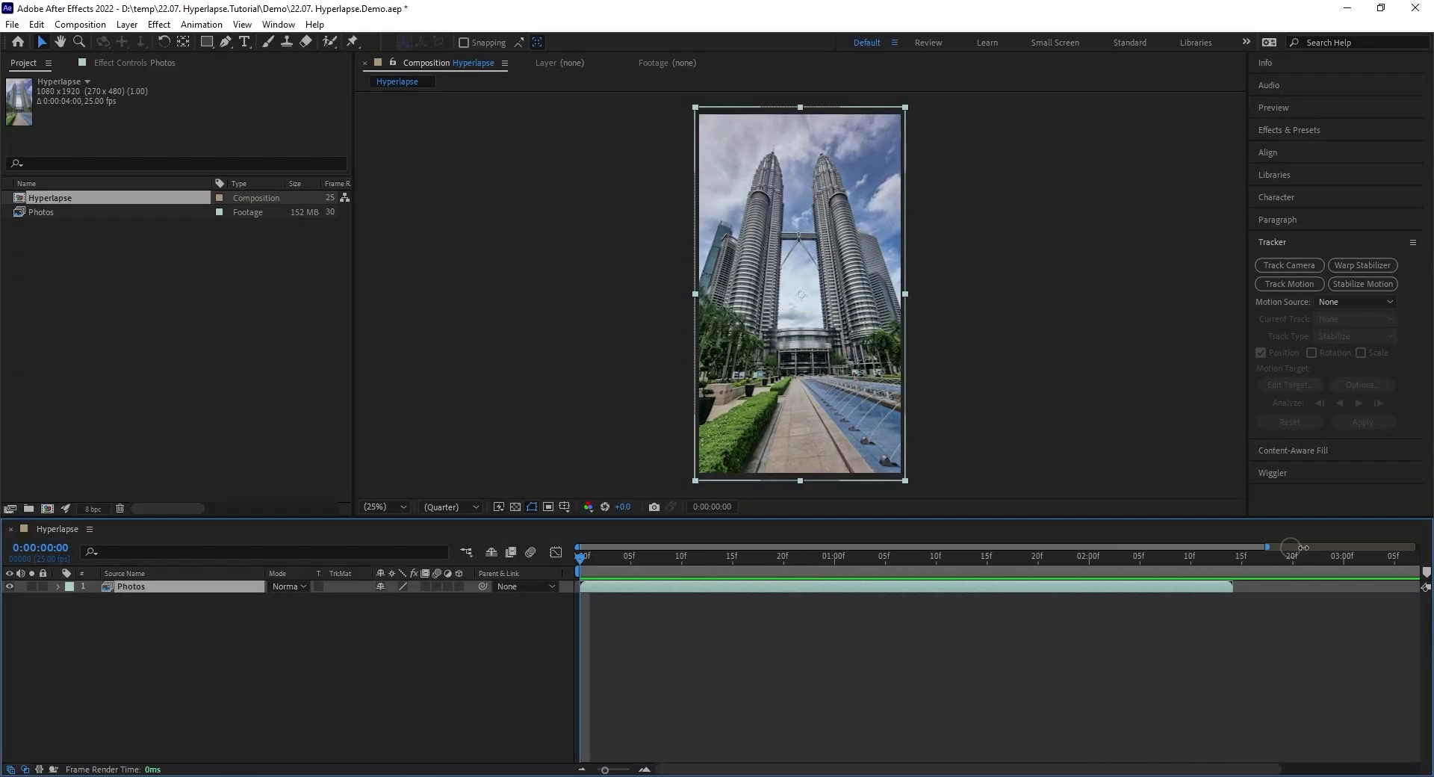
Extend the work area to the composition end and set preview resolution to Full.
{"action": "left_click_drag", "start_coordinate": [1304, 547], "coordinate": [1414, 548]}
{"action": "left_click", "coordinate": [448, 506]}
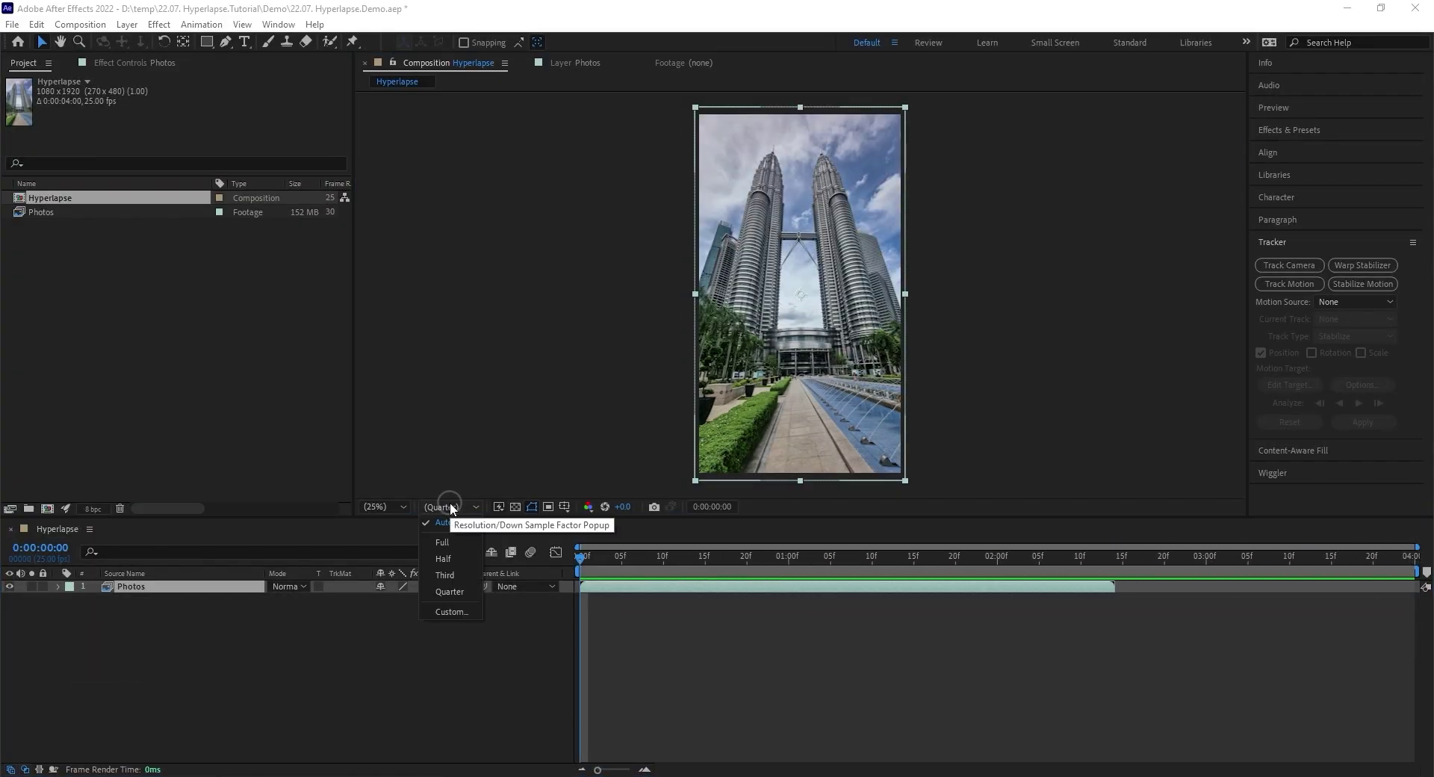
{"action": "left_click", "coordinate": [445, 541]}
Open the Photos layer in its Layer viewer, framed on the skybridge, and bring up Tracker.
{"action": "double_click", "coordinate": [200, 584]}
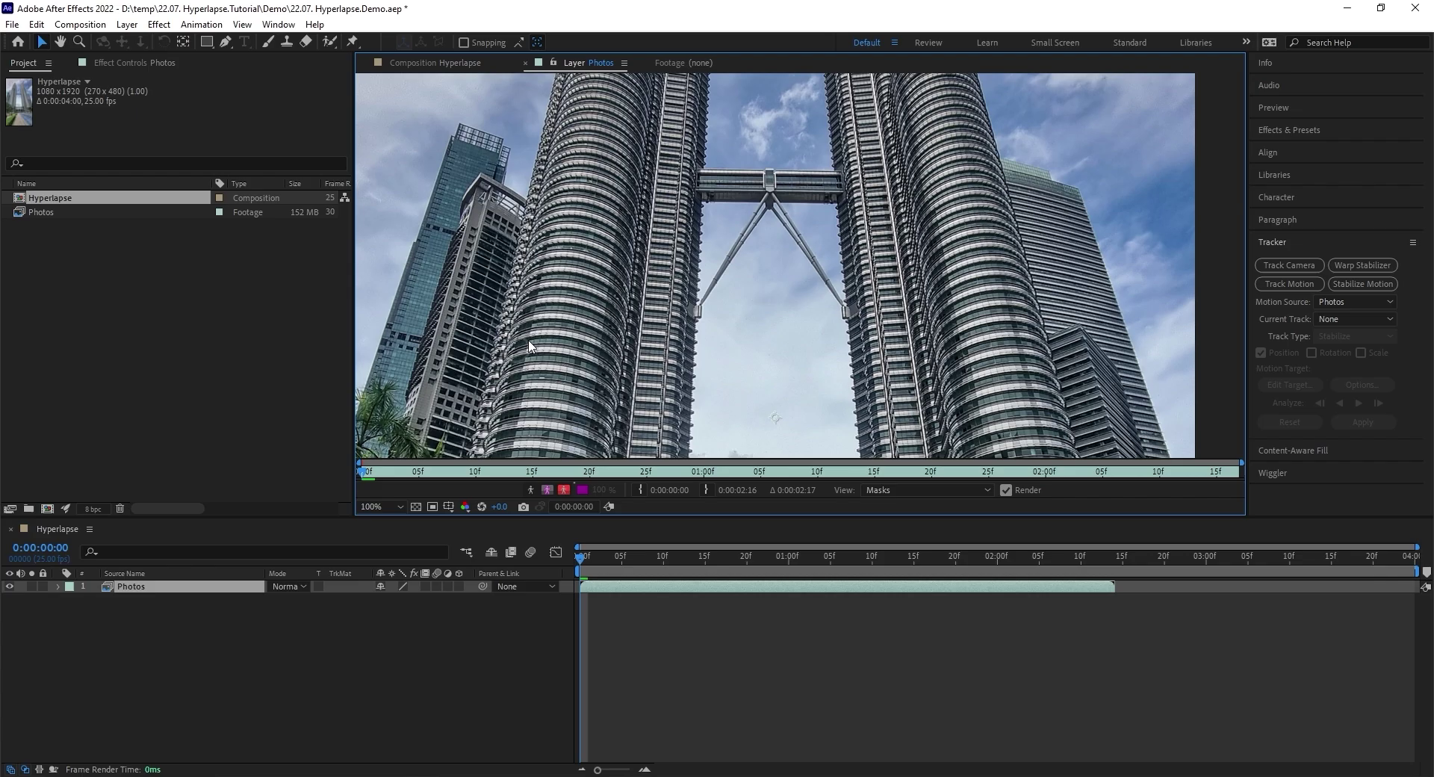
{"action": "scroll", "coordinate": [688, 307], "scroll_direction": "down", "scroll_amount": 4}
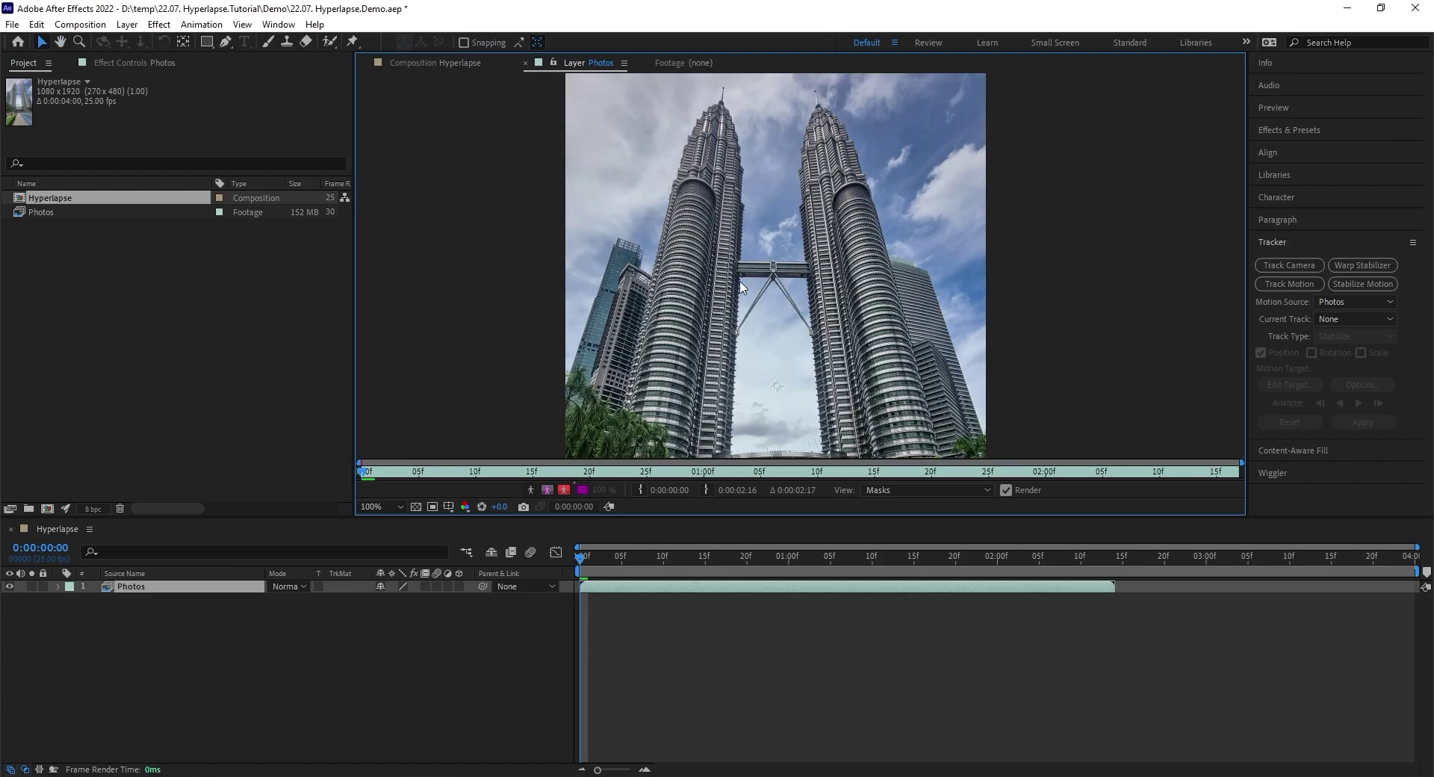
{"action": "scroll", "coordinate": [742, 286], "scroll_direction": "up", "scroll_amount": 2}
{"action": "left_click_drag", "start_coordinate": [745, 281], "coordinate": [754, 263]}
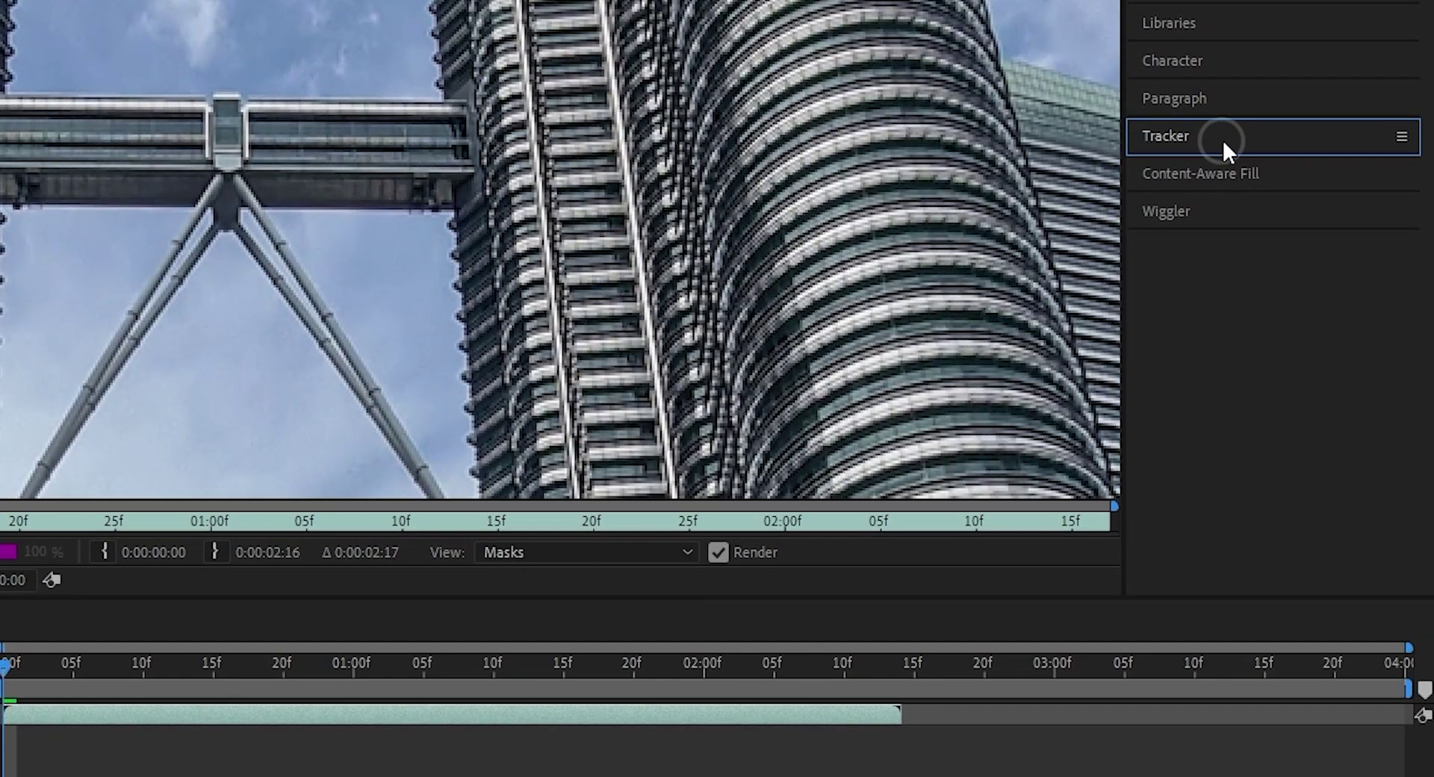
{"action": "left_click", "coordinate": [1225, 143]}
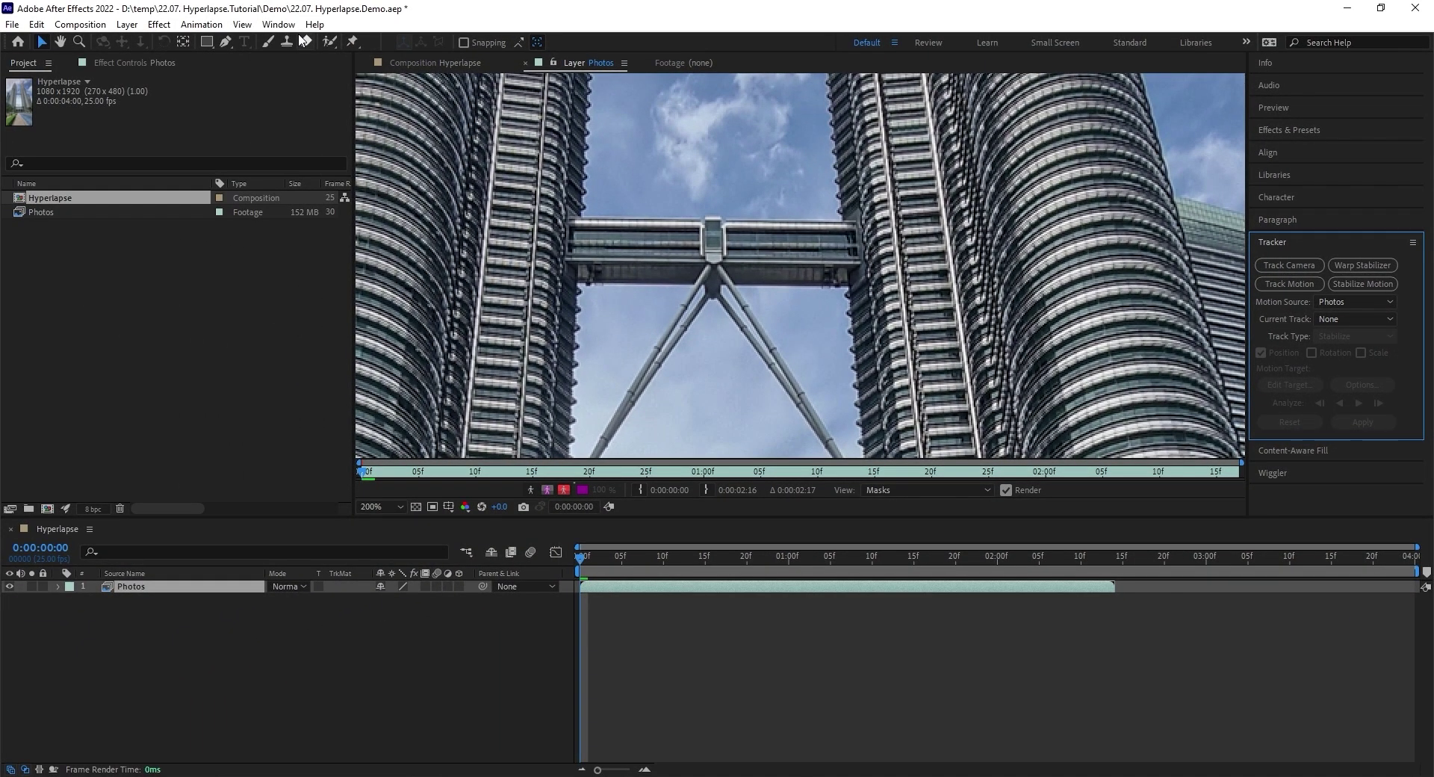
{"action": "left_click", "coordinate": [278, 24]}
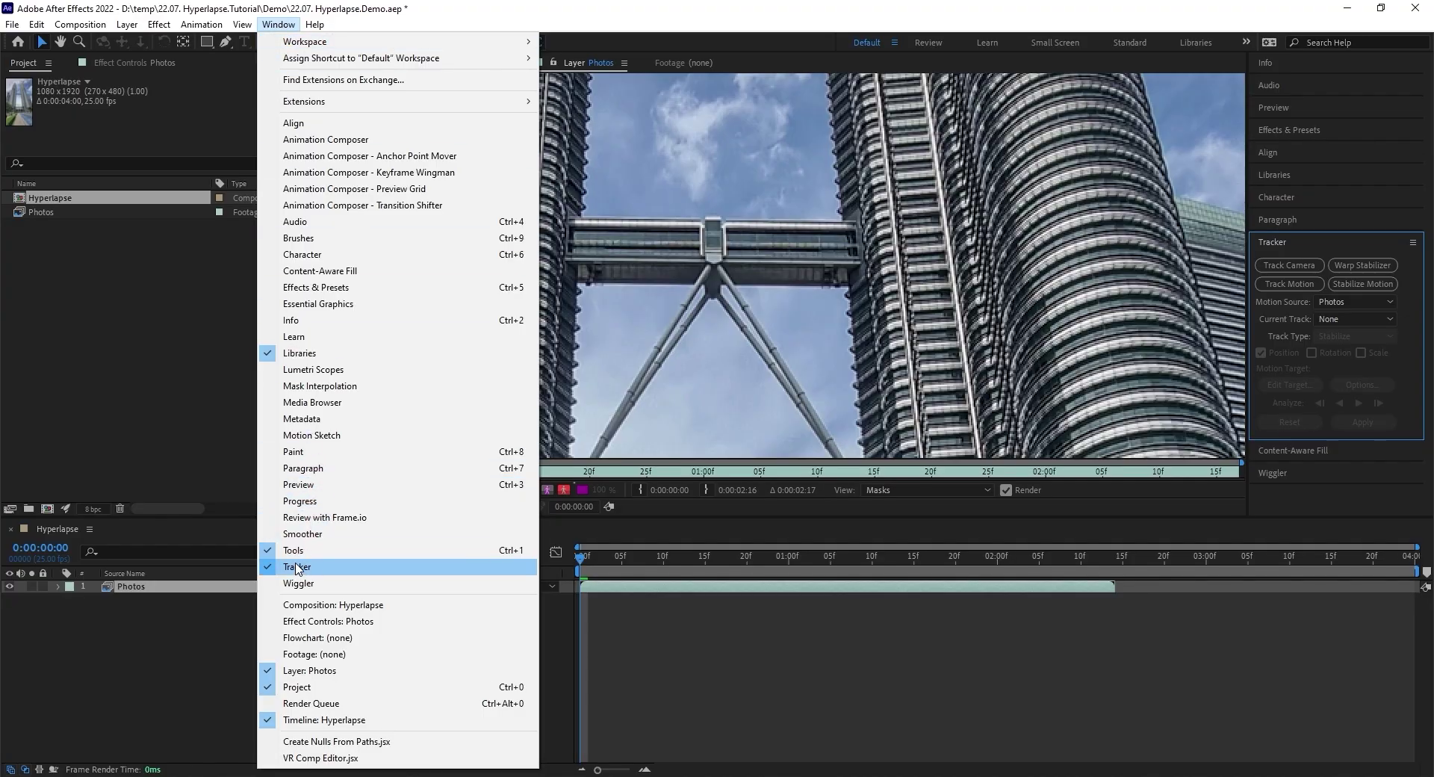
Start Stabilize Motion on the Photos layer and place the track point on the skybridge.
{"action": "left_click", "coordinate": [395, 571]}
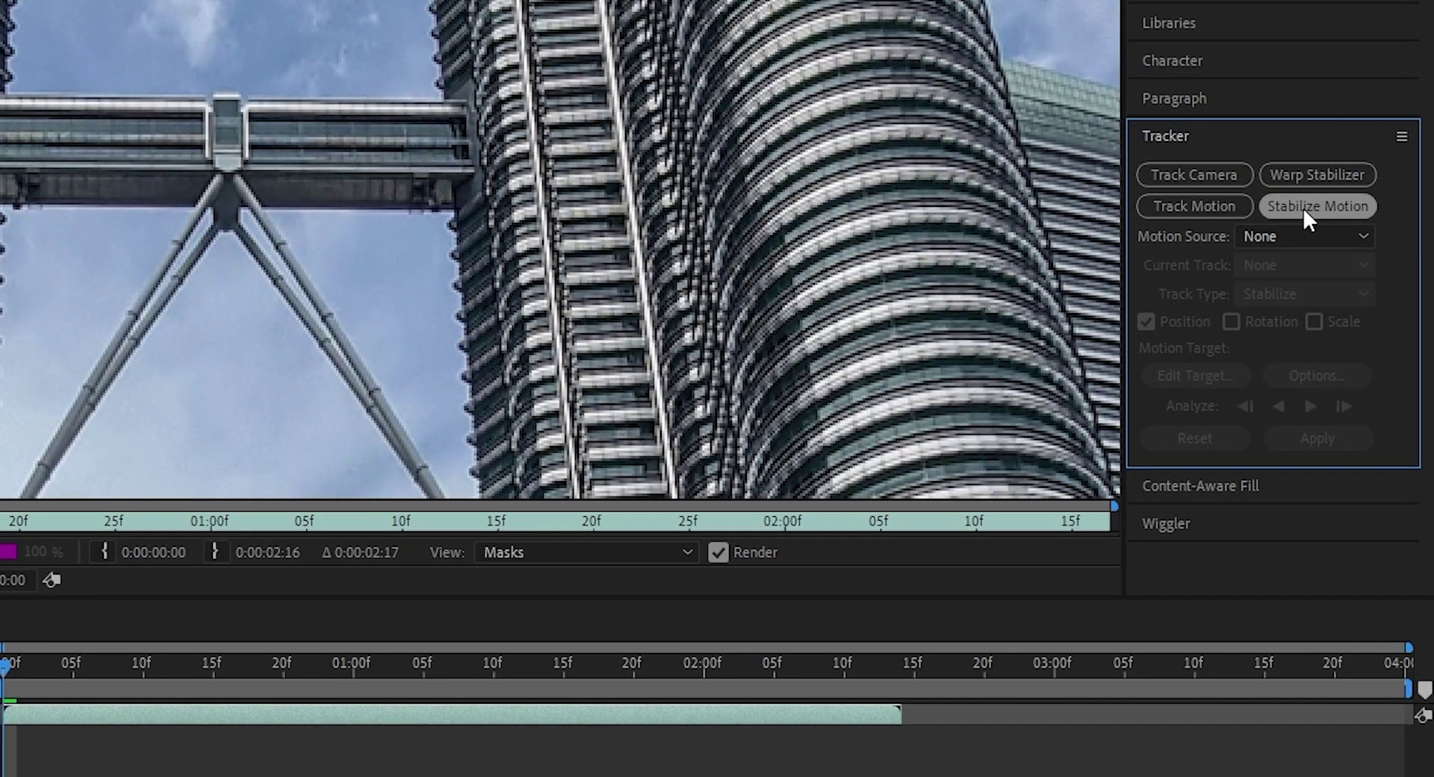
{"action": "left_click", "coordinate": [1303, 208]}
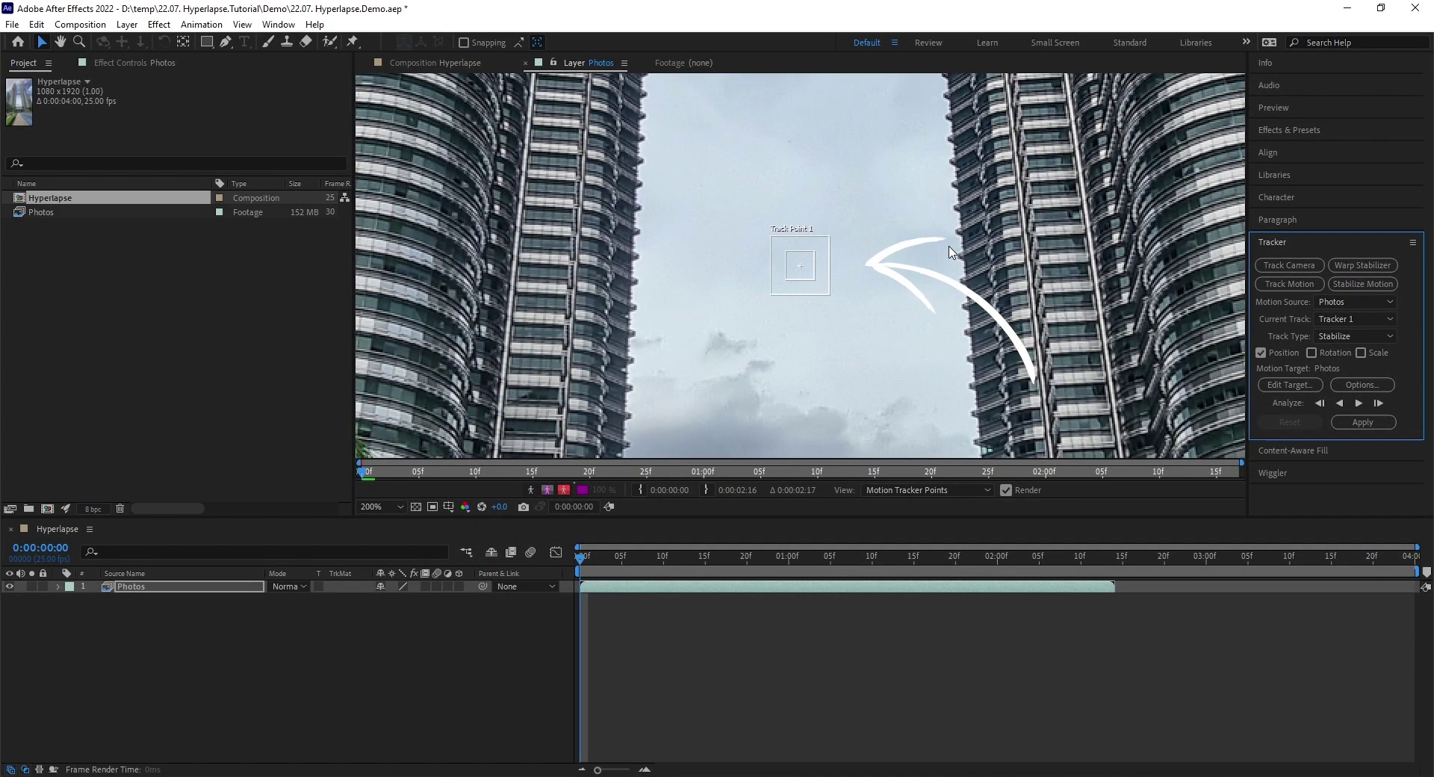
{"action": "scroll", "coordinate": [888, 224], "scroll_direction": "down", "scroll_amount": 2}
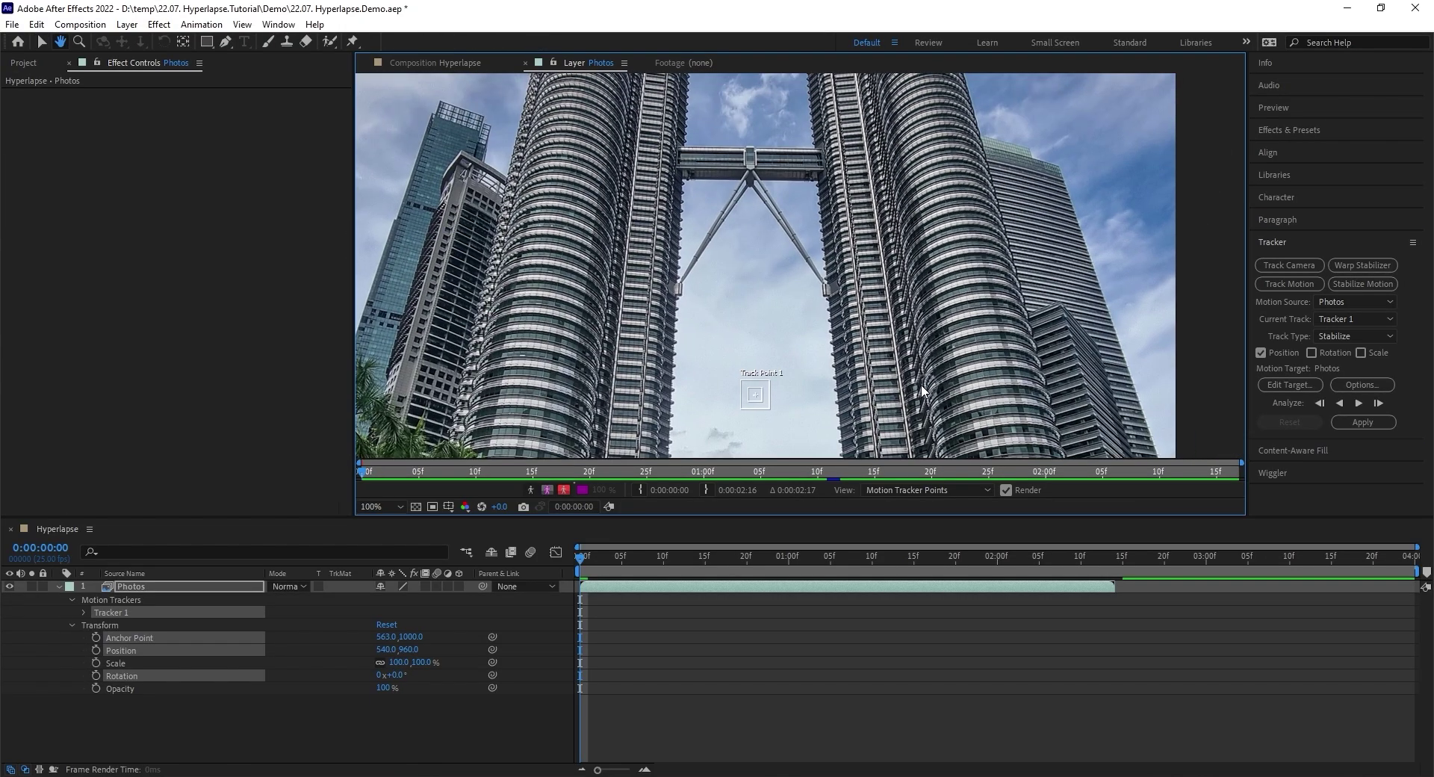
{"action": "left_click_drag", "start_coordinate": [773, 398], "coordinate": [764, 166]}
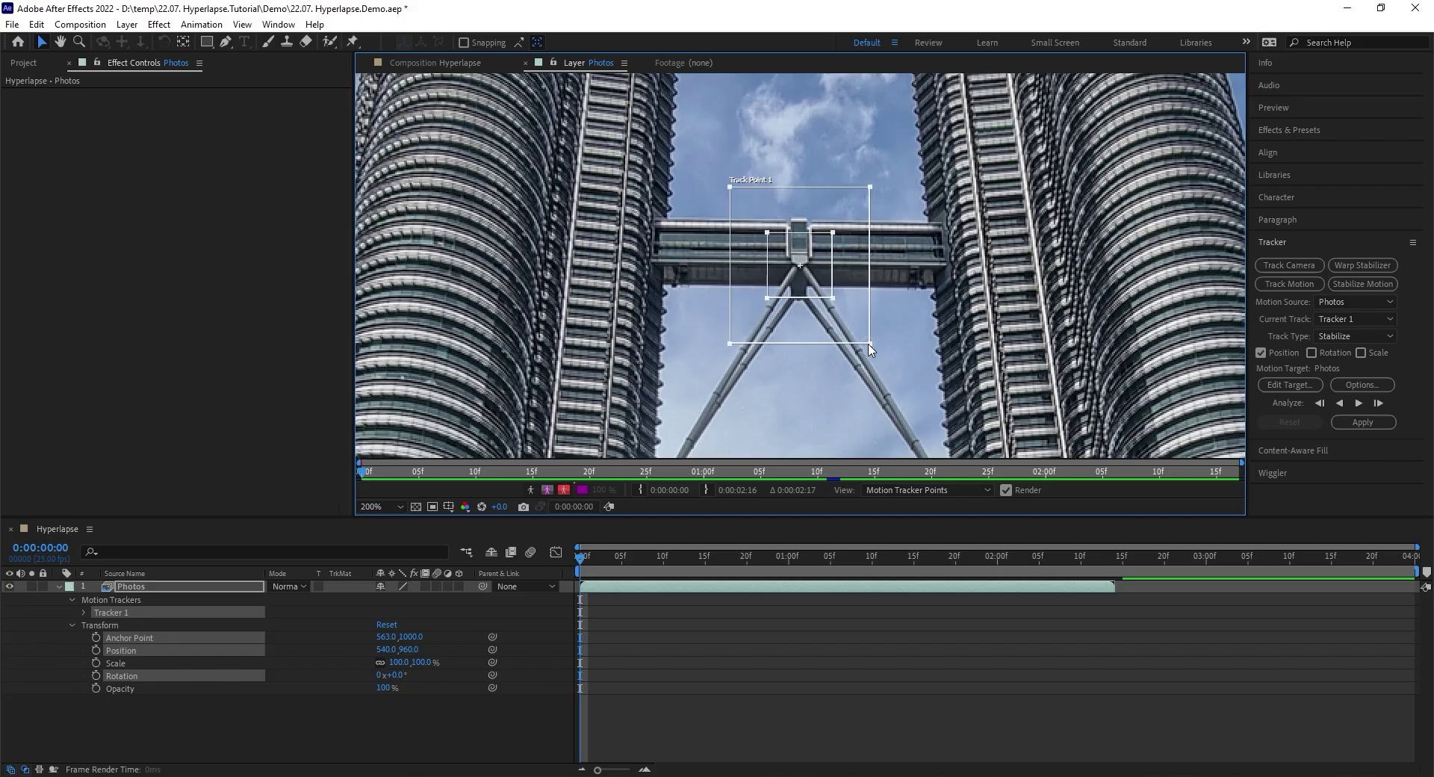
Analyse the skybridge track forward through all frames, then return to the first frame.
{"action": "scroll", "coordinate": [825, 291], "scroll_direction": "down", "scroll_amount": 1}
{"action": "left_click", "coordinate": [1359, 402]}
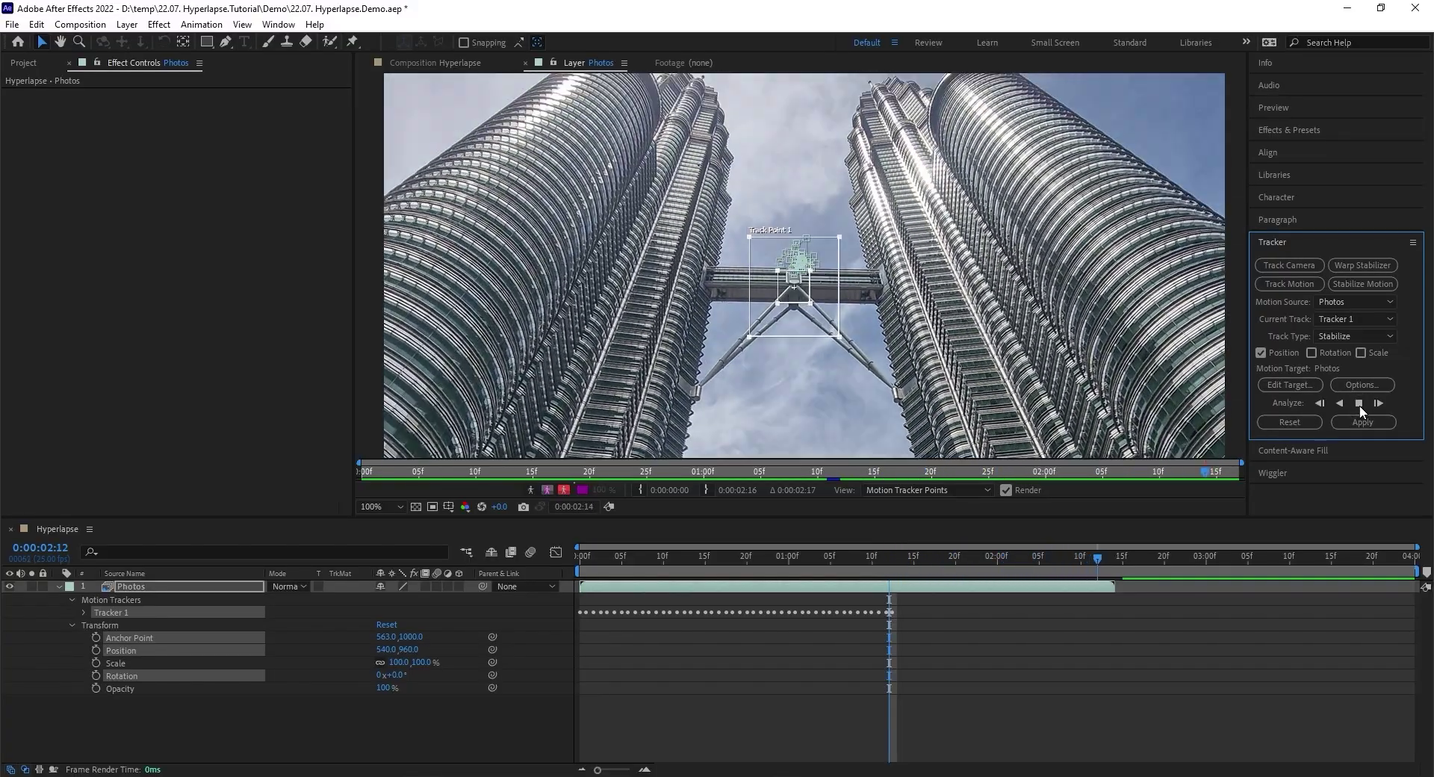
{"action": "left_click_drag", "start_coordinate": [1107, 560], "coordinate": [973, 574]}
{"action": "key", "text": "Home"}
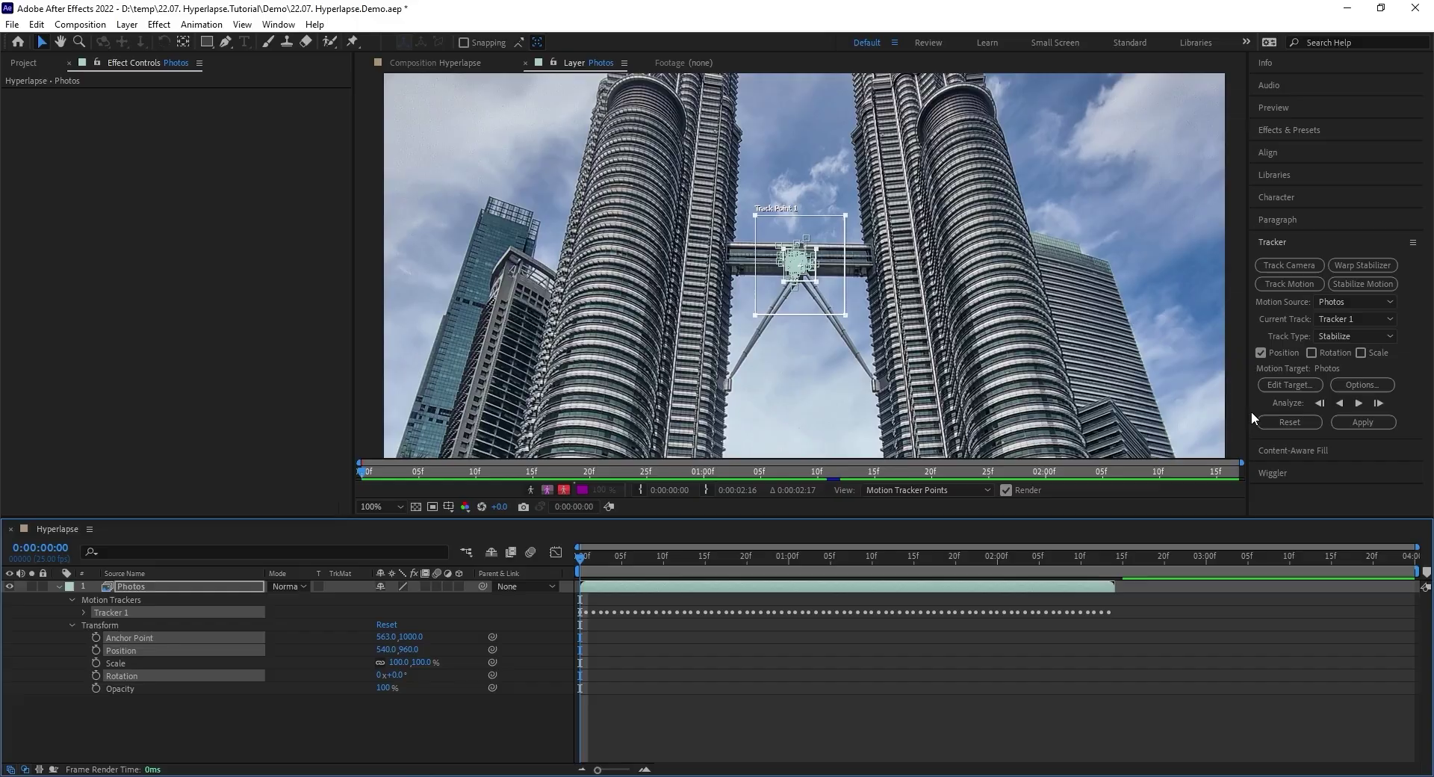
Set Photos as the motion target and apply the tracked stabilization keyframes.
{"action": "left_click", "coordinate": [1279, 386]}
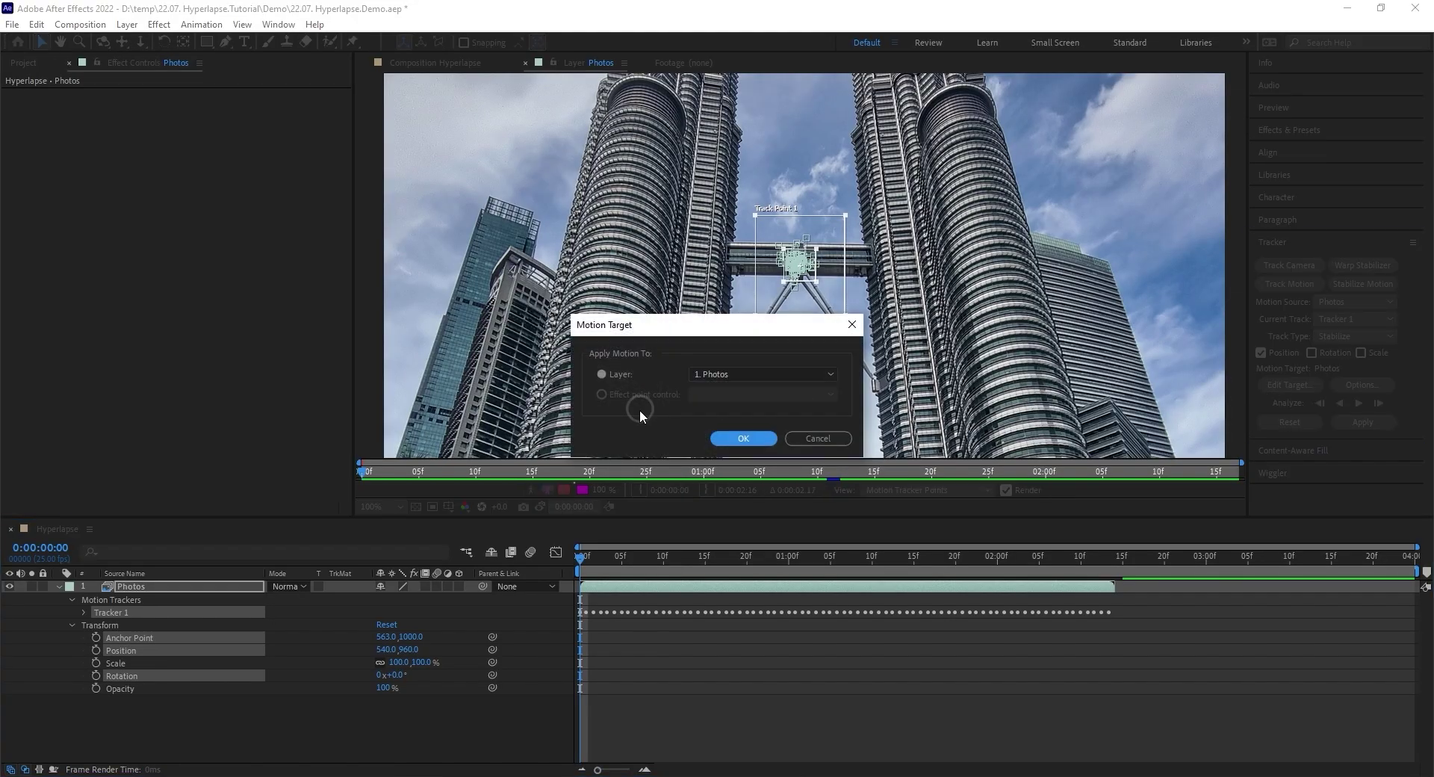
{"action": "left_click", "coordinate": [740, 439]}
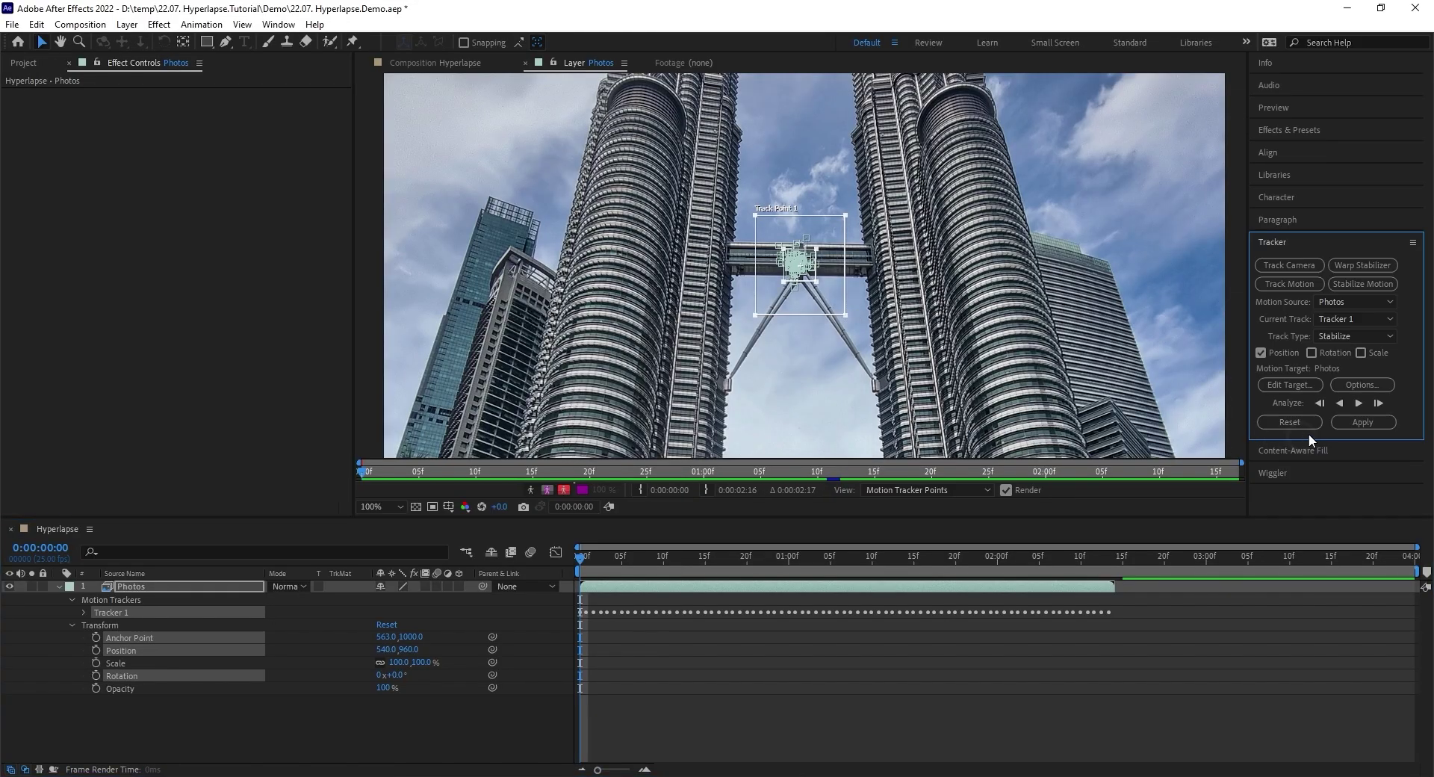
{"action": "left_click", "coordinate": [1349, 424]}
{"action": "left_click", "coordinate": [714, 411]}
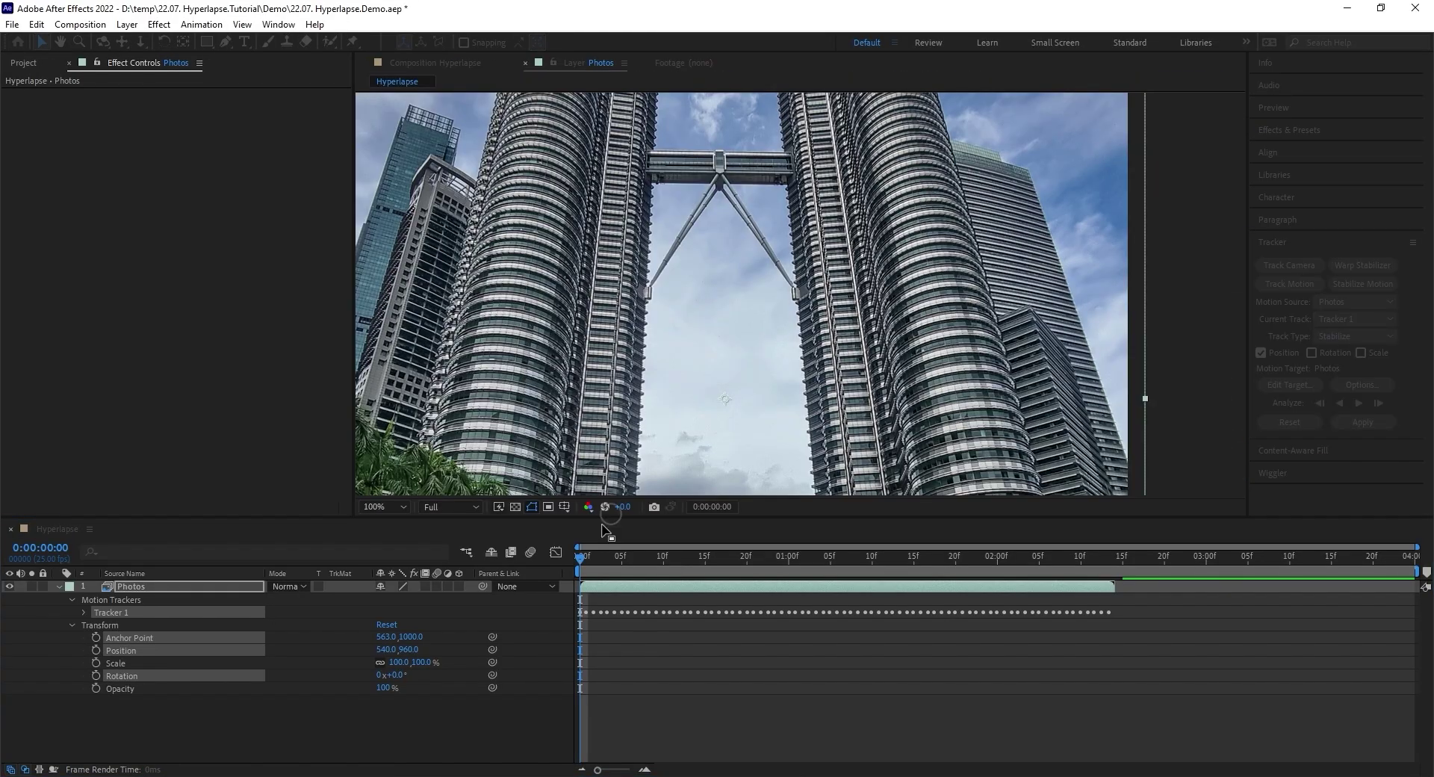
Preview and scrub the stabilized clip, collapse the Photos layer, and save the project.
{"action": "left_click_drag", "start_coordinate": [589, 559], "coordinate": [839, 561]}
{"action": "scroll", "coordinate": [661, 386], "scroll_direction": "down", "scroll_amount": 4}
{"action": "key", "text": "space"}
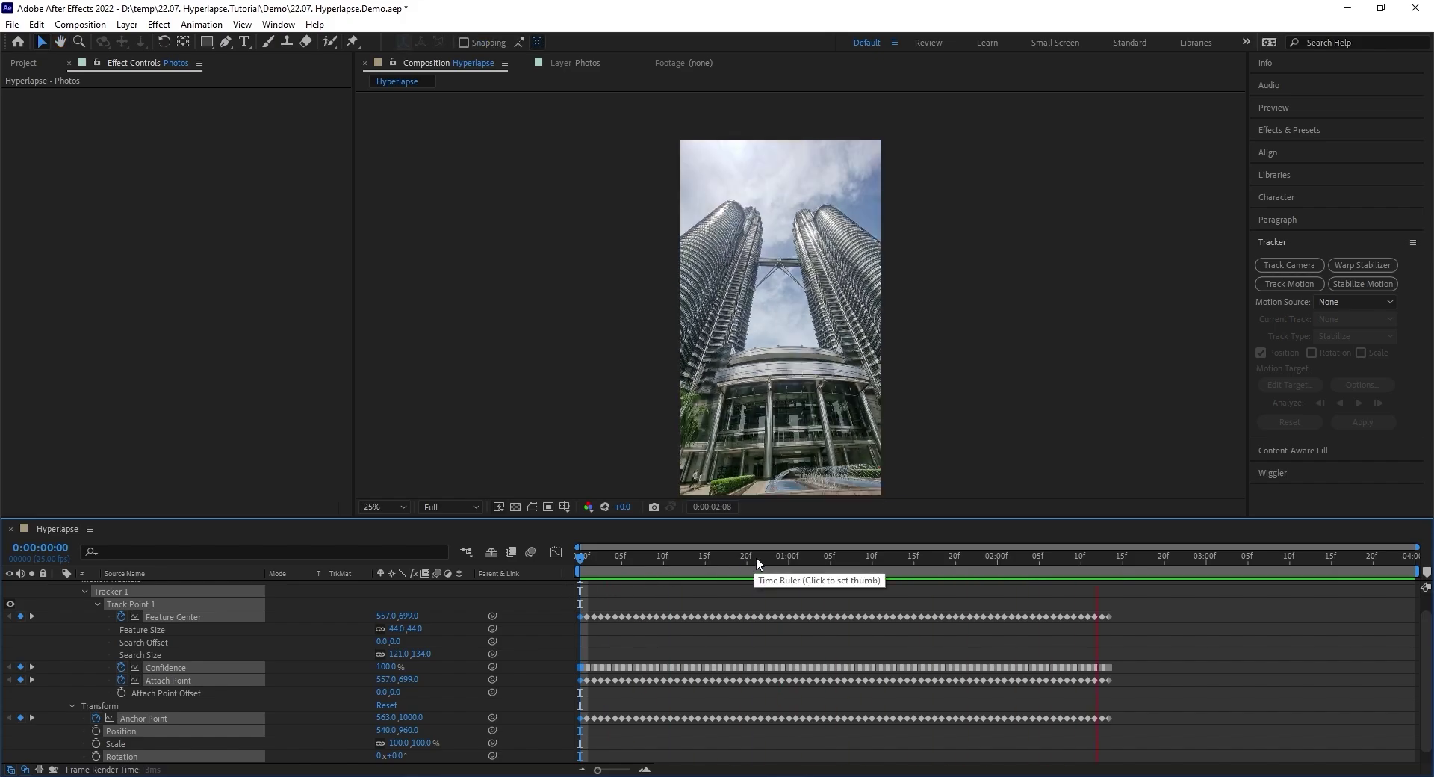
{"action": "left_click", "coordinate": [607, 555]}
{"action": "left_click_drag", "start_coordinate": [616, 554], "coordinate": [998, 559]}
{"action": "scroll", "coordinate": [644, 616], "scroll_direction": "up", "scroll_amount": 1}
{"action": "left_click", "coordinate": [59, 586]}
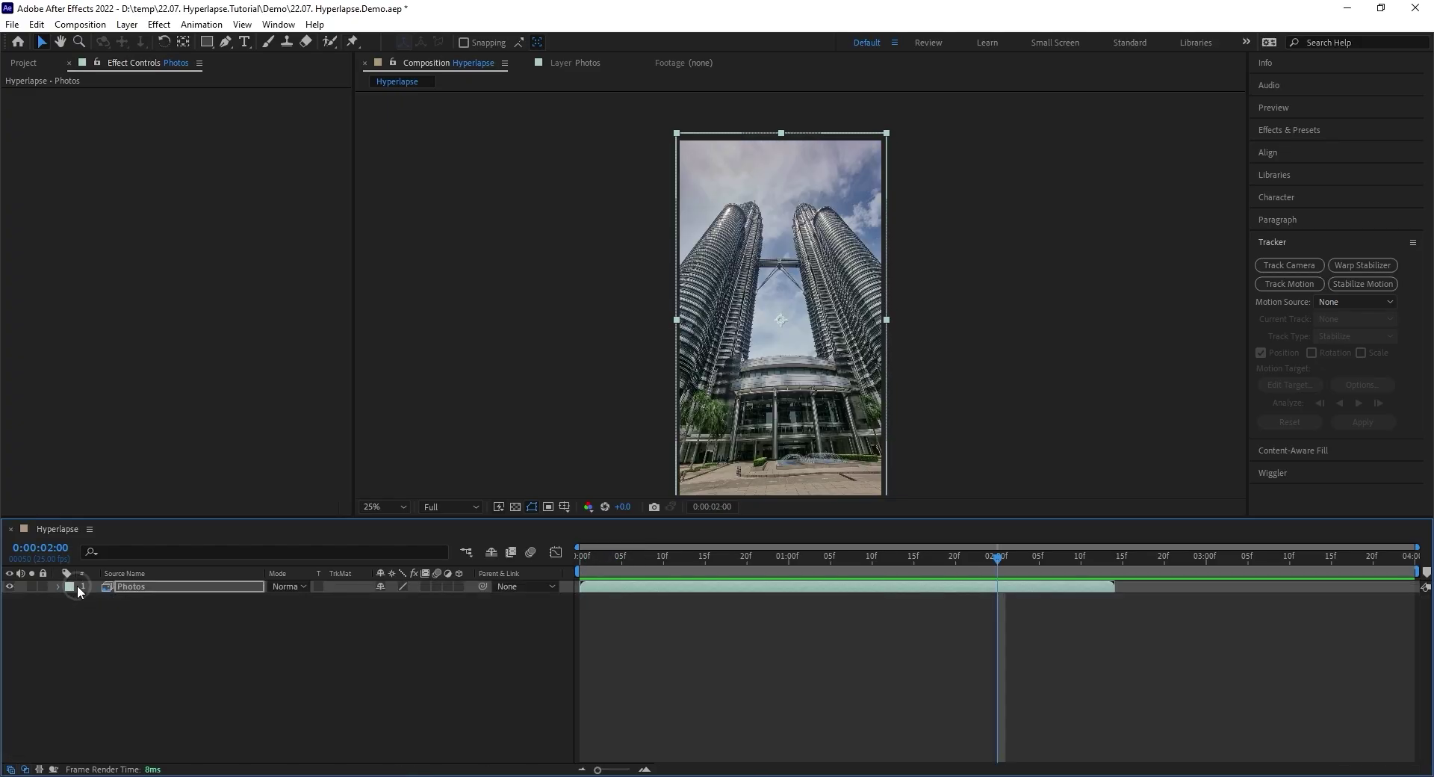
{"action": "key", "text": "ctrl+s"}
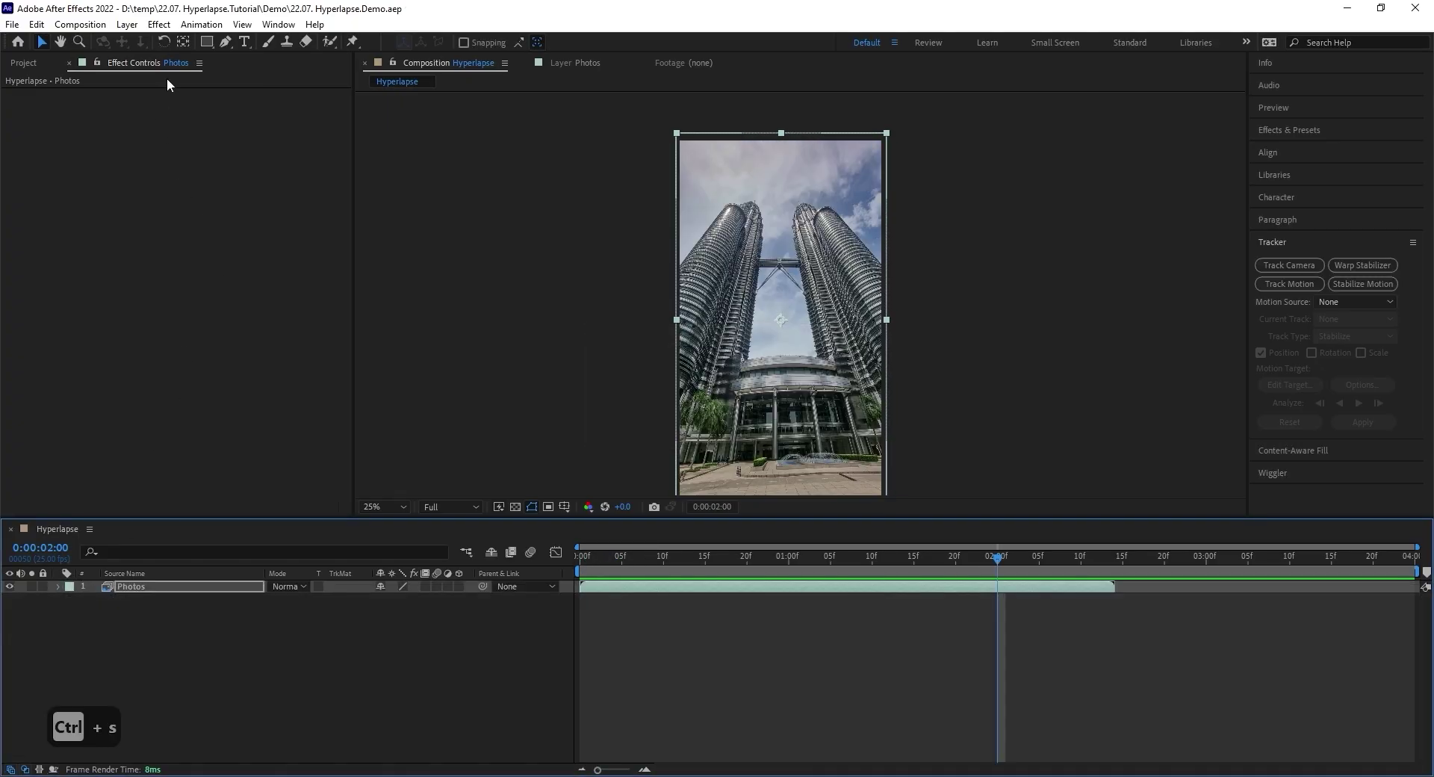
Pre-compose the Photos layer as Tracking, adjusting duration to the layer's time span.
{"action": "left_click", "coordinate": [127, 23]}
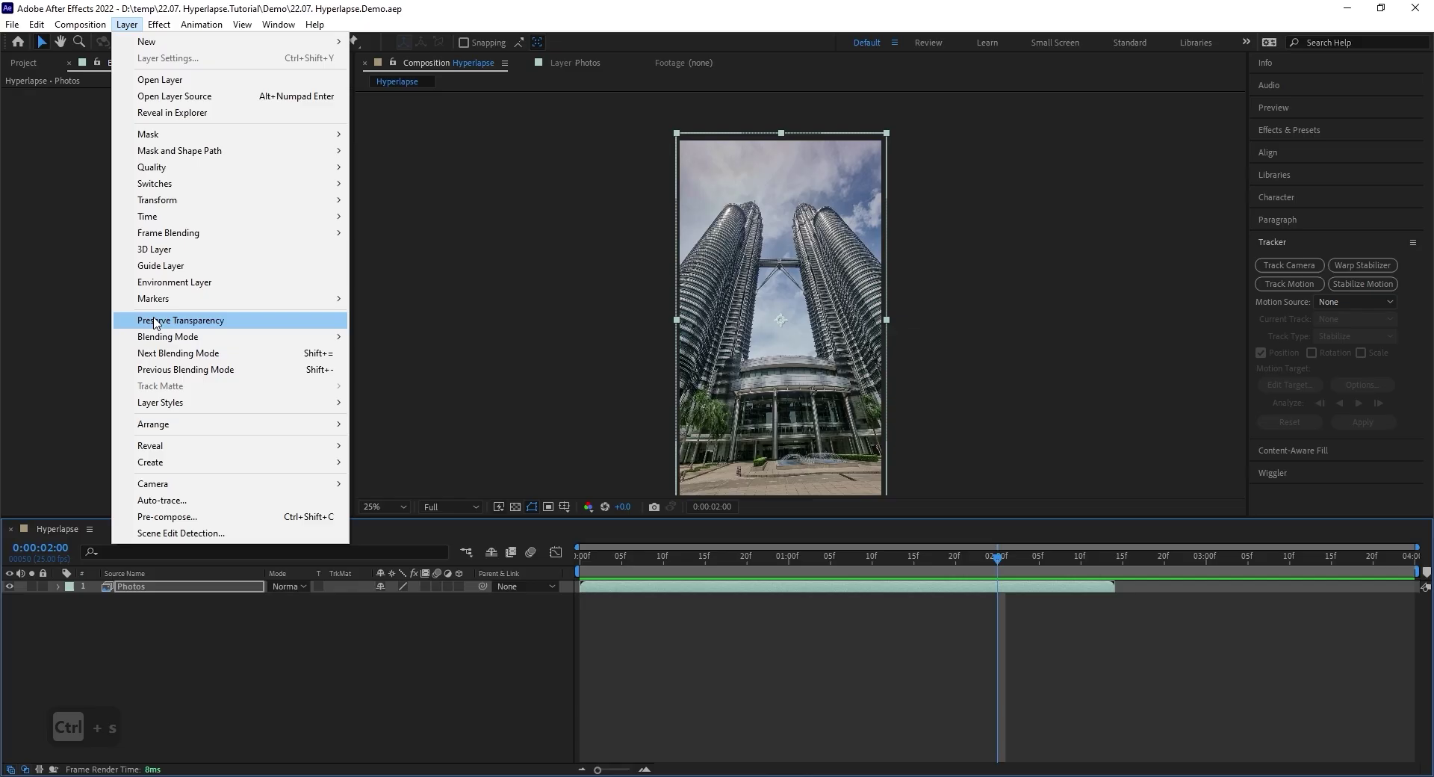
{"action": "left_click", "coordinate": [194, 516]}
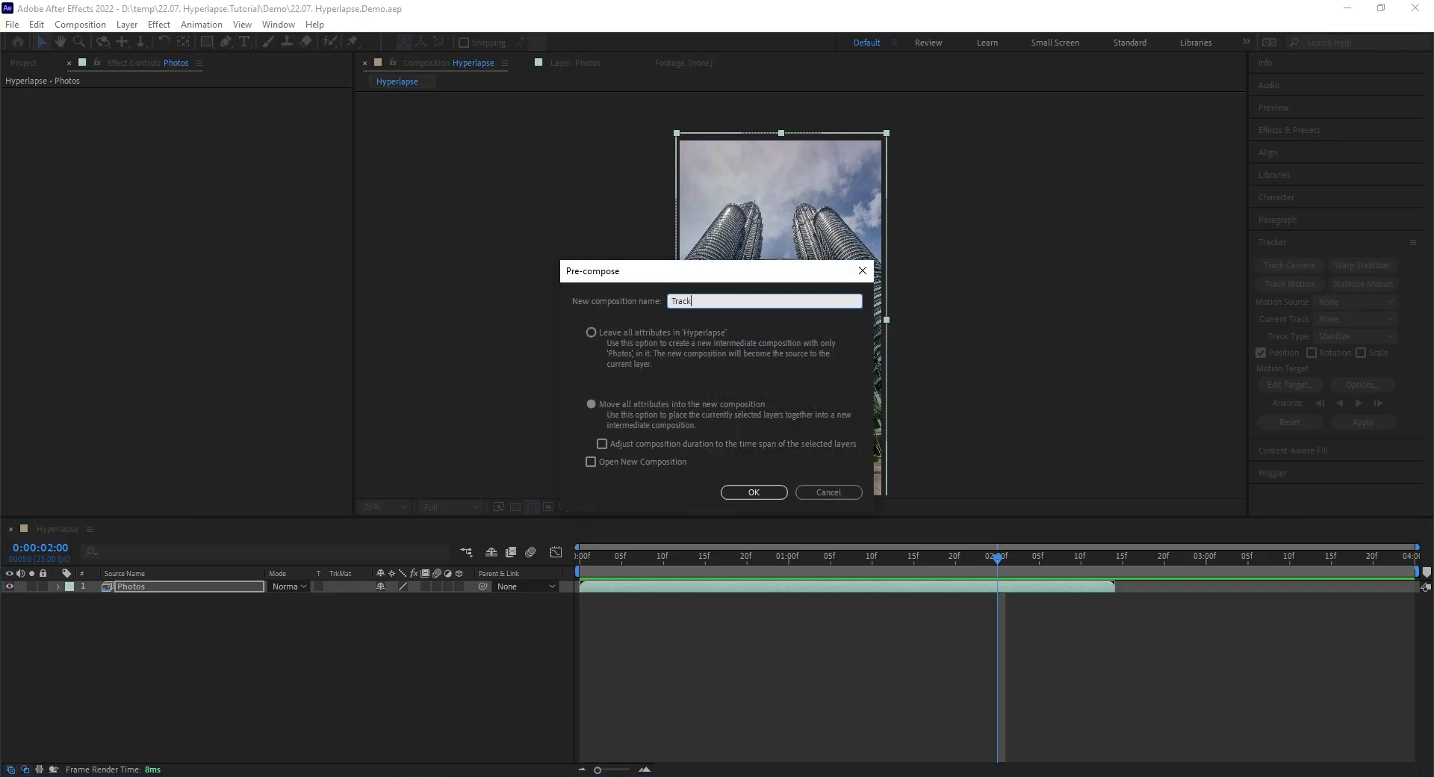
{"action": "left_click", "coordinate": [604, 404]}
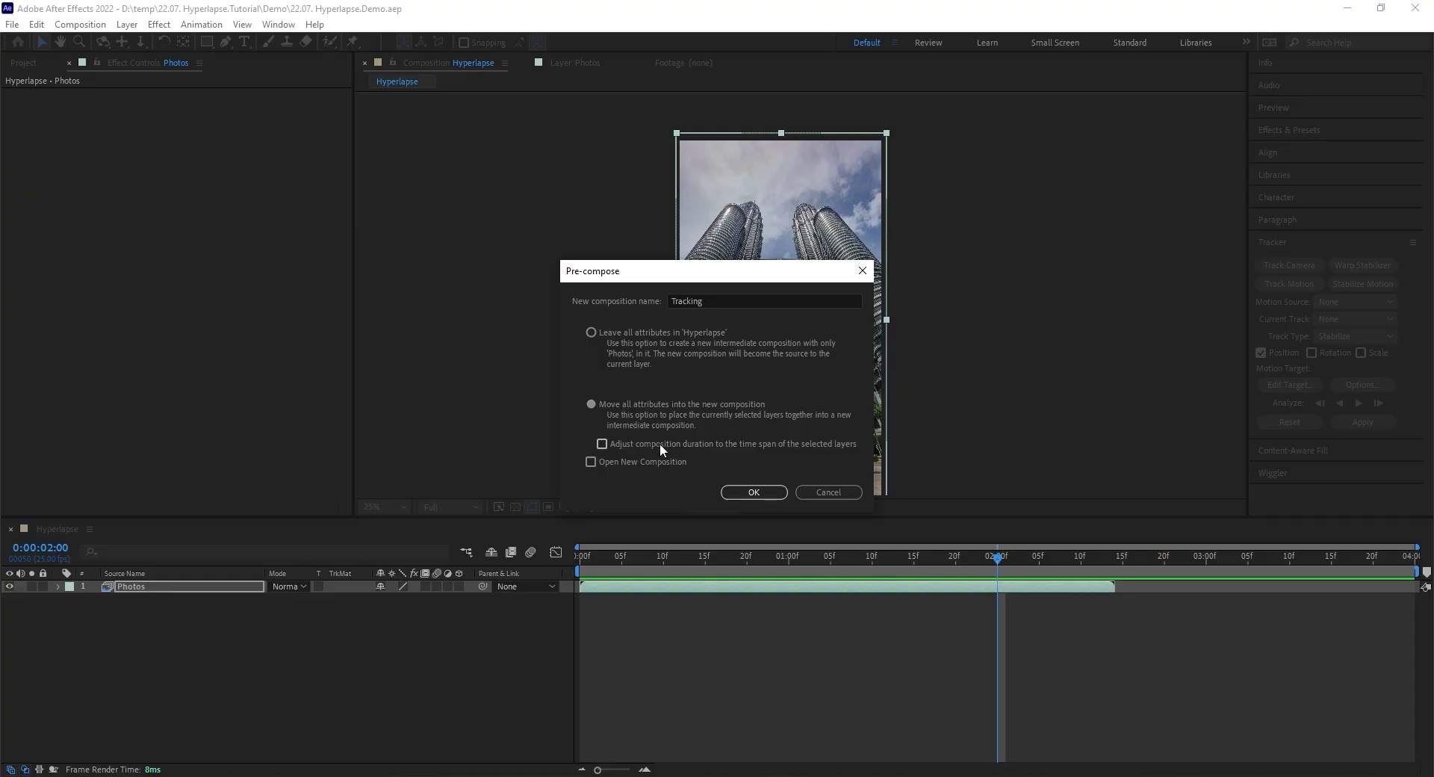
{"action": "left_click", "coordinate": [602, 444]}
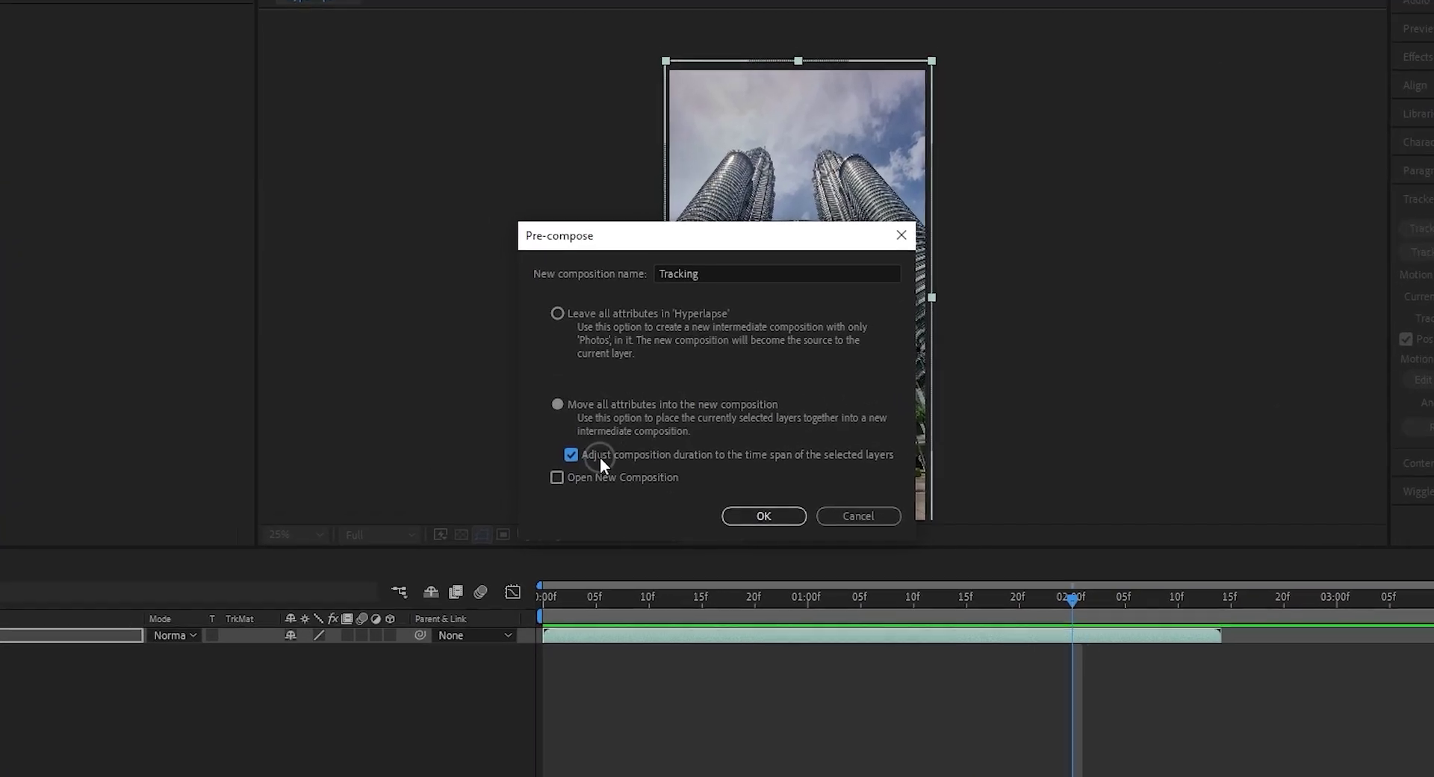
{"action": "left_click", "coordinate": [749, 532]}
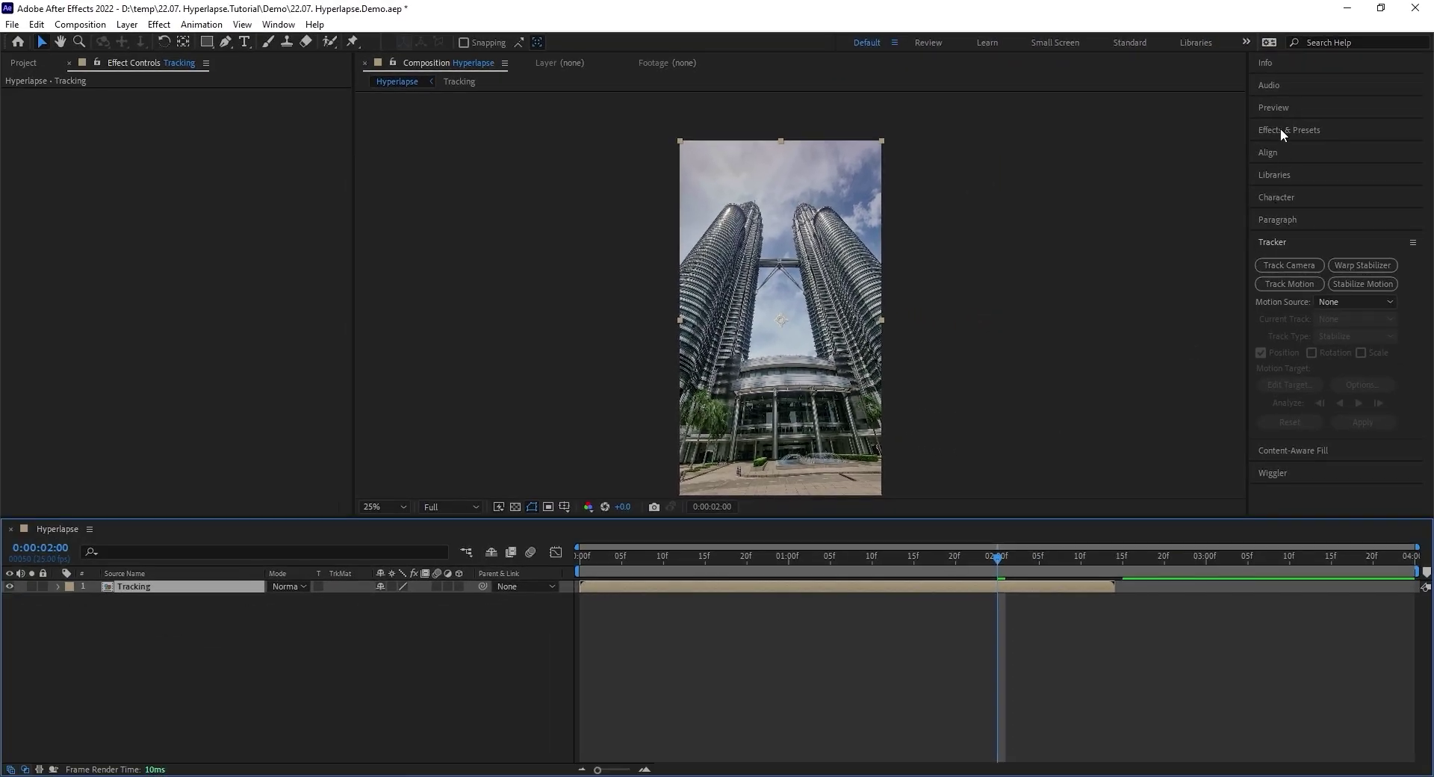
Search 'warp st' in Effects & Presets and apply Warp Stabilizer to the Tracking layer.
{"action": "left_click", "coordinate": [1281, 130]}
{"action": "type", "text": "warp st"}
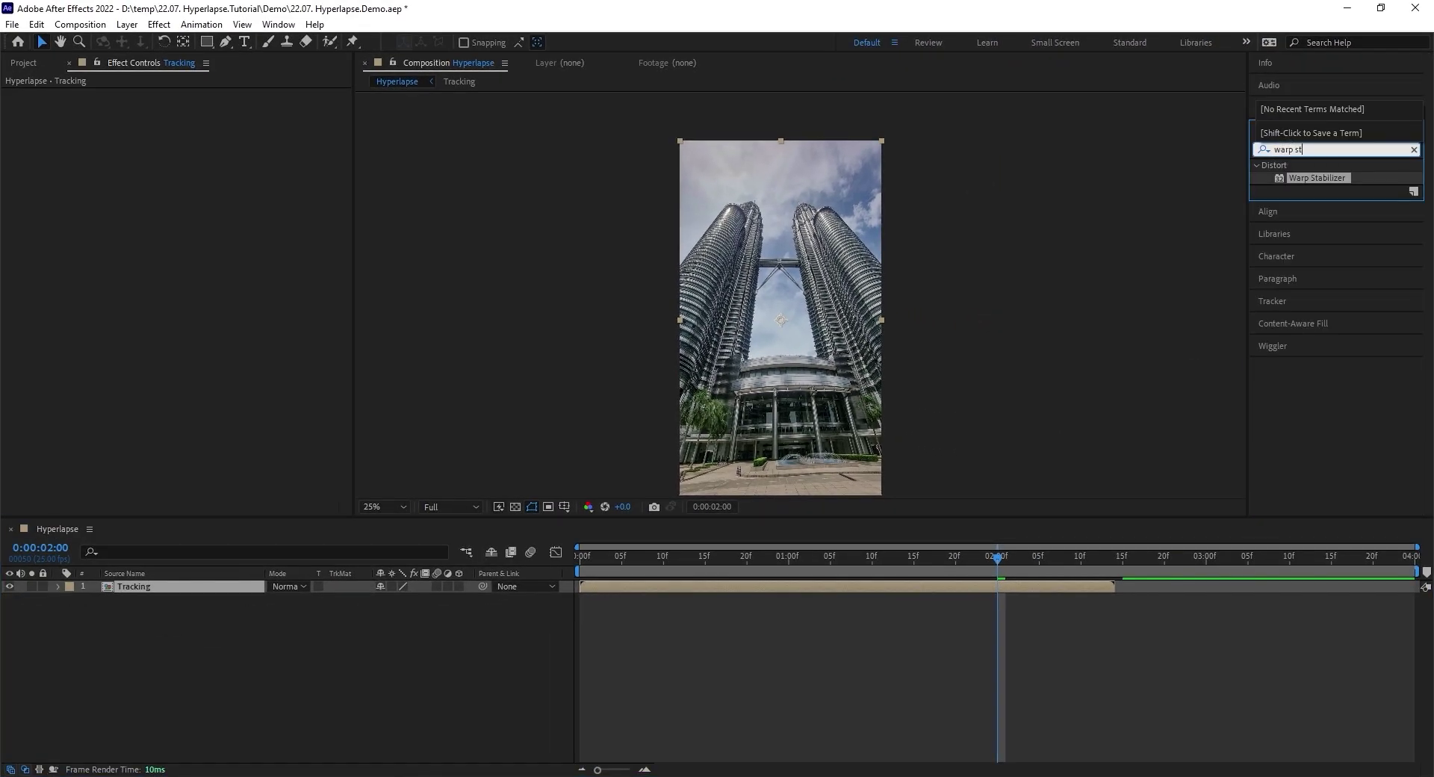
{"action": "double_click", "coordinate": [1310, 179]}
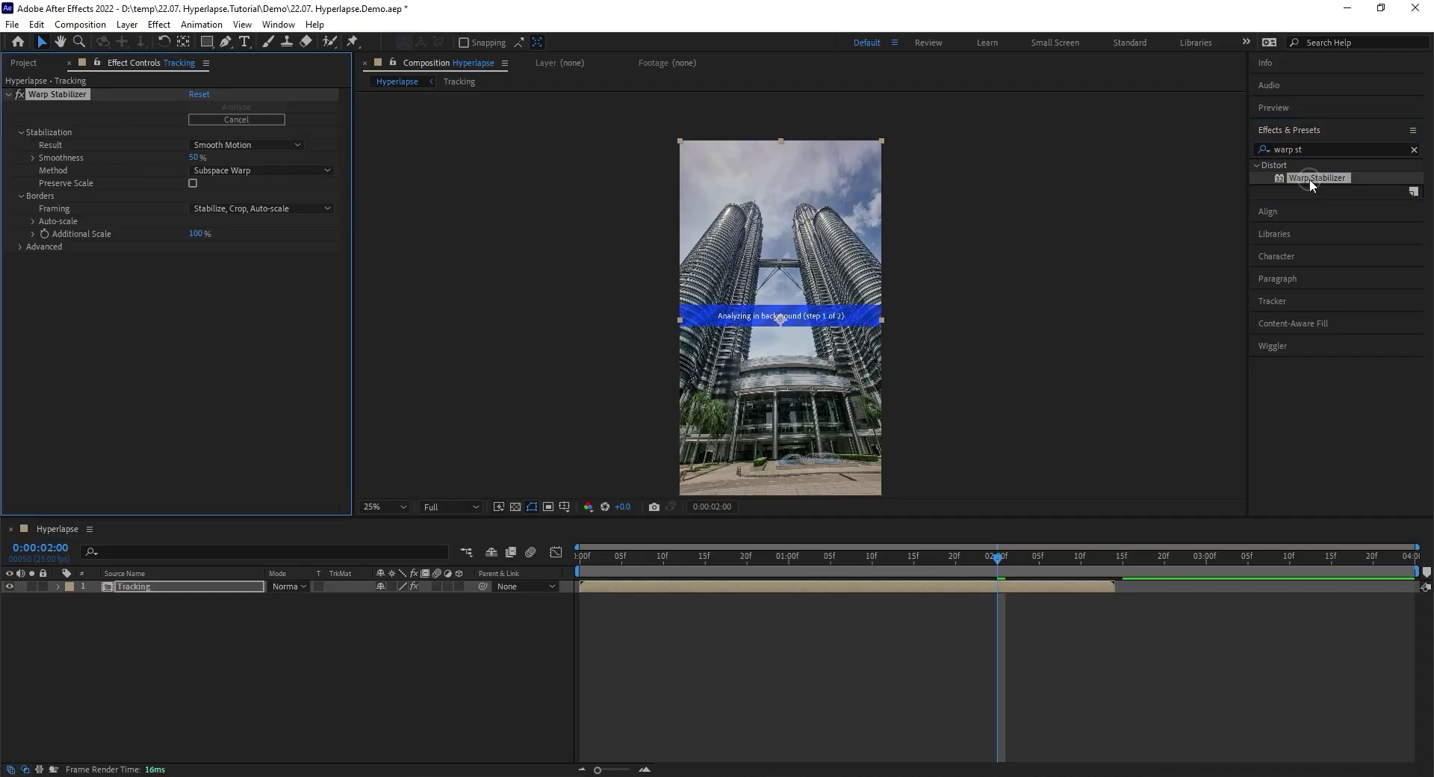
Turn off Fast Analysis, choose Enhanced Reduction, and set Crop Less <-> Smooth More to 100%.
{"action": "left_click", "coordinate": [19, 247]}
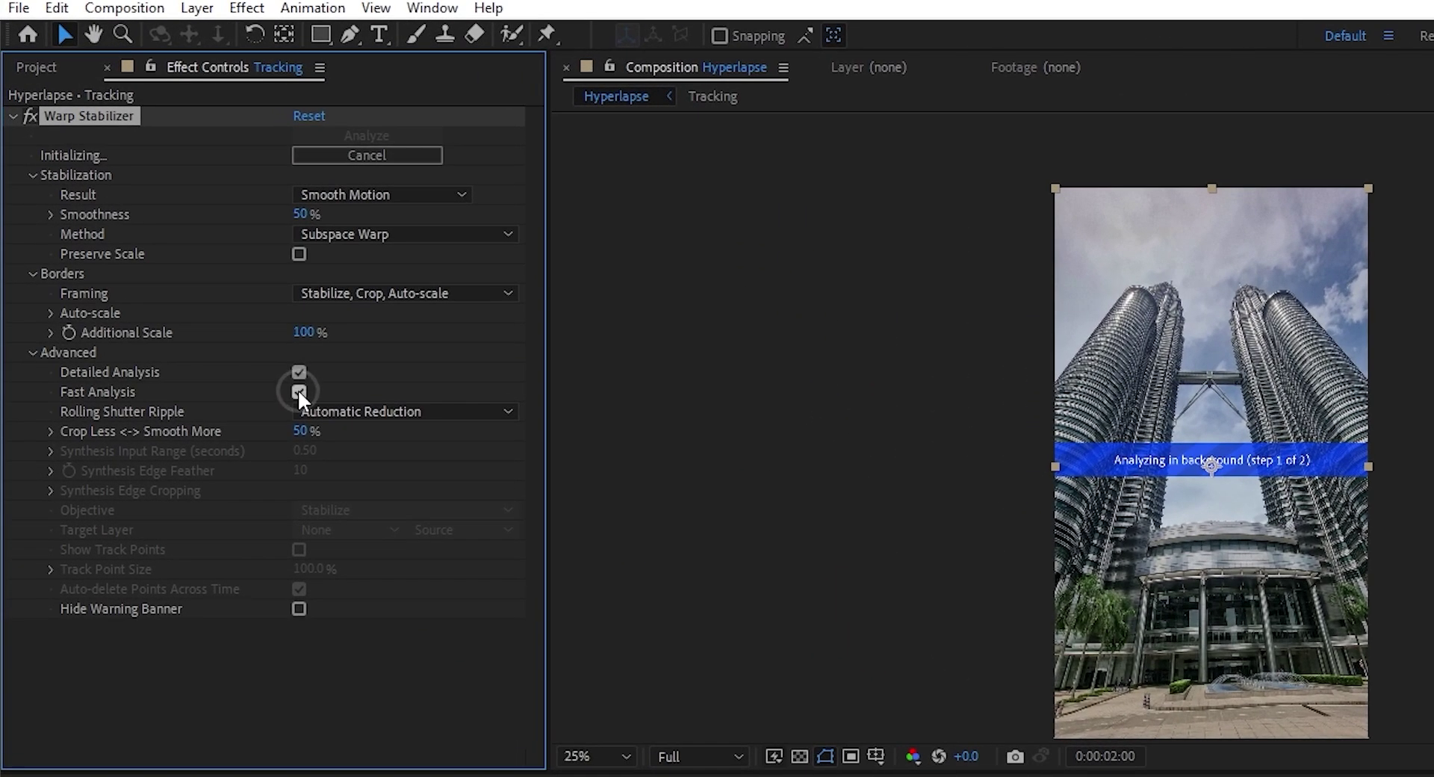
{"action": "left_click", "coordinate": [299, 391]}
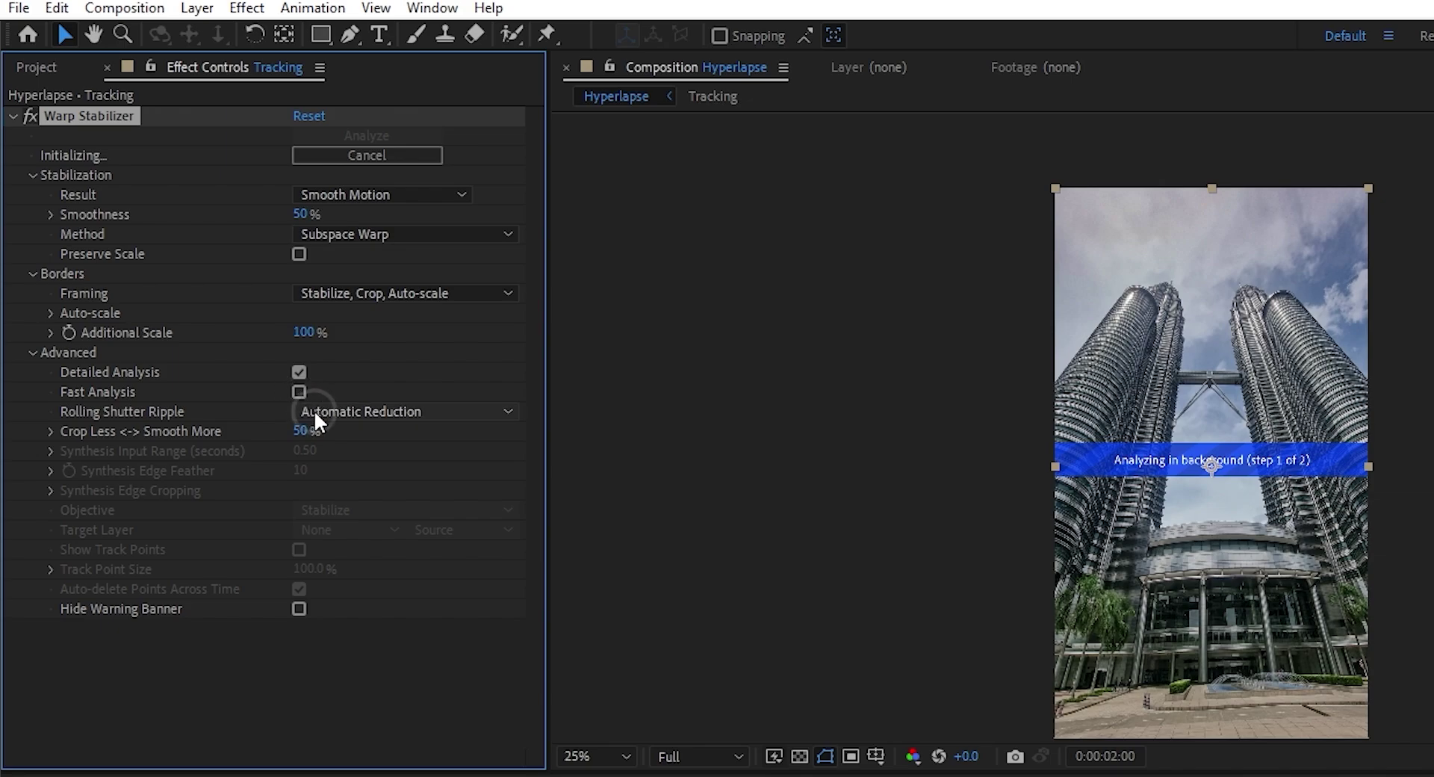
{"action": "left_click", "coordinate": [314, 409]}
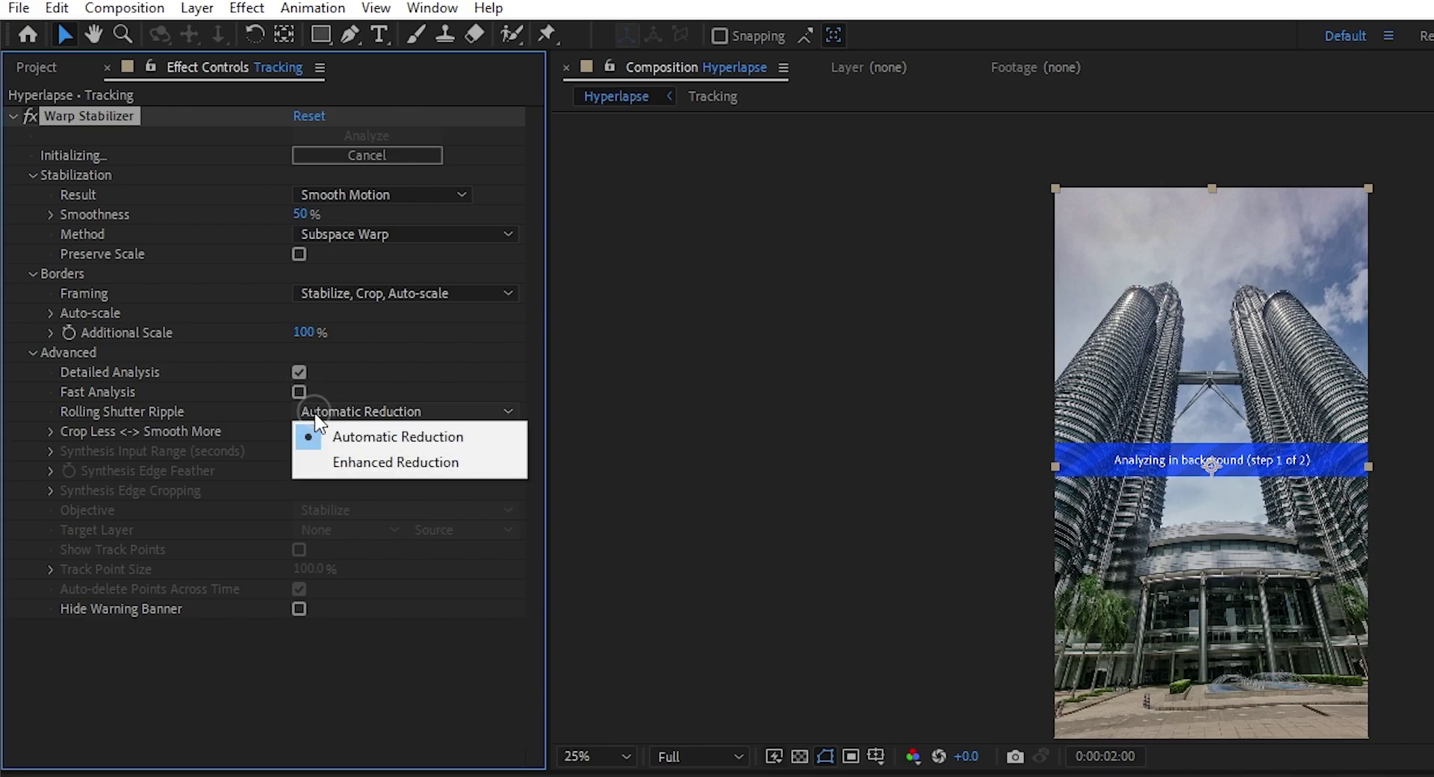
{"action": "left_click", "coordinate": [340, 463]}
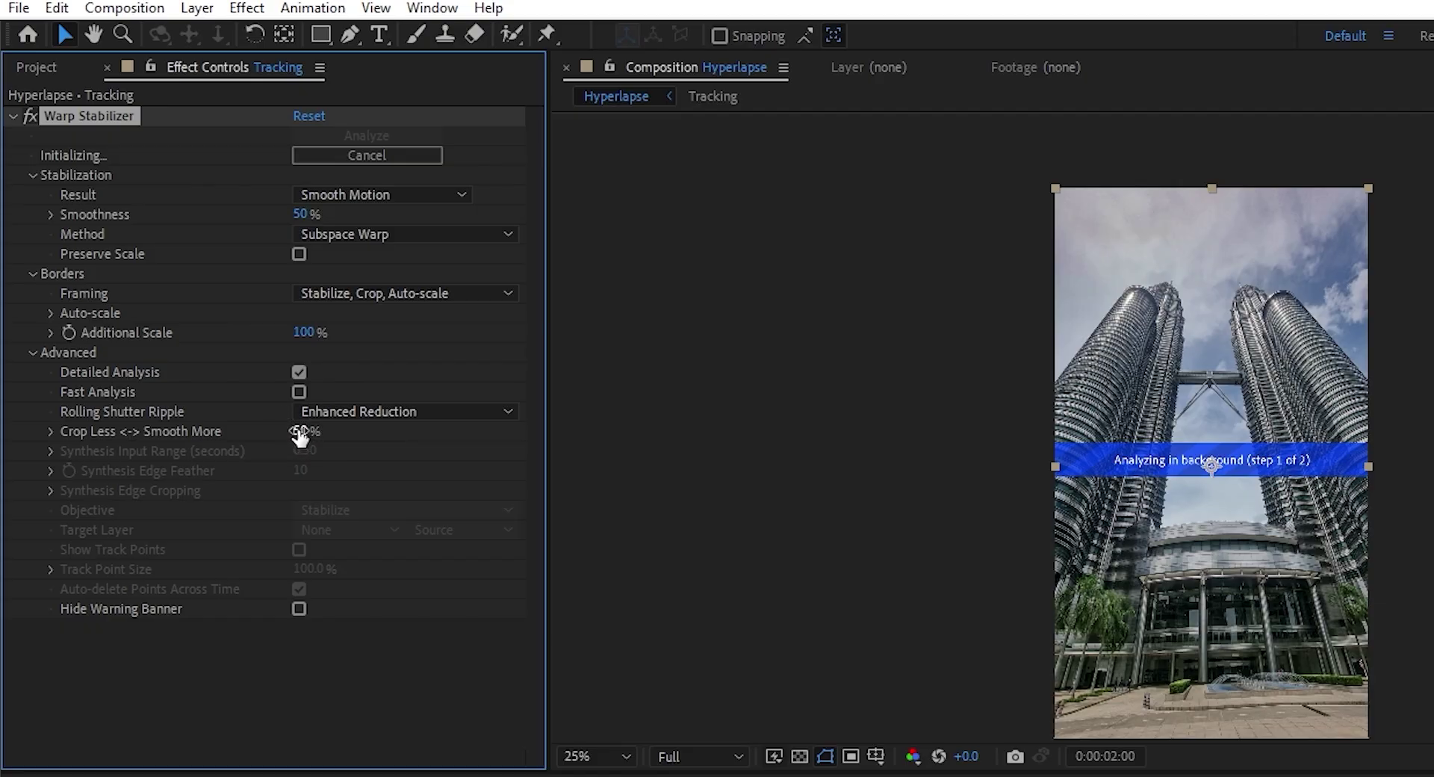
{"action": "left_click_drag", "start_coordinate": [328, 431], "coordinate": [369, 434]}
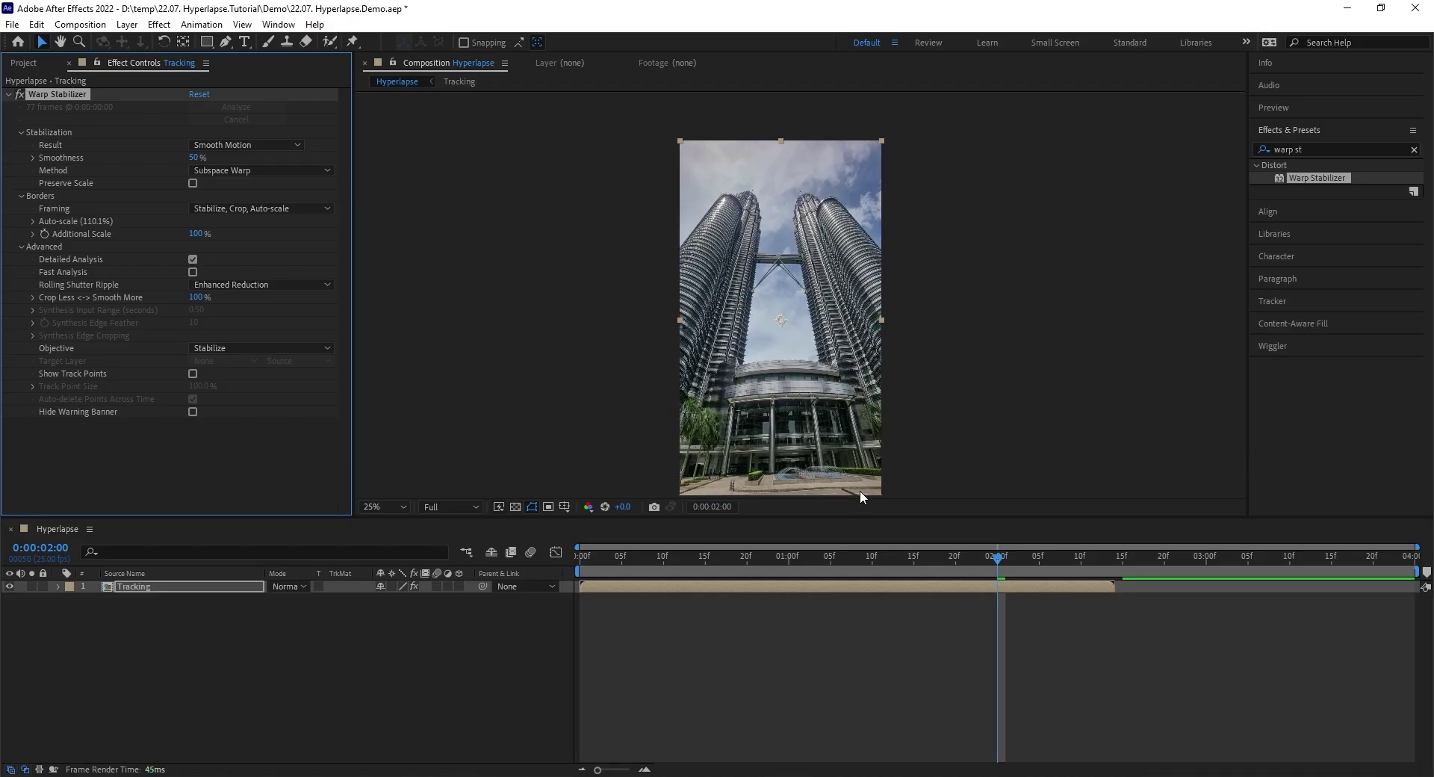
Scrub through the warp-stabilized clip to inspect it, then save the project.
{"action": "left_click_drag", "start_coordinate": [997, 558], "coordinate": [550, 560]}
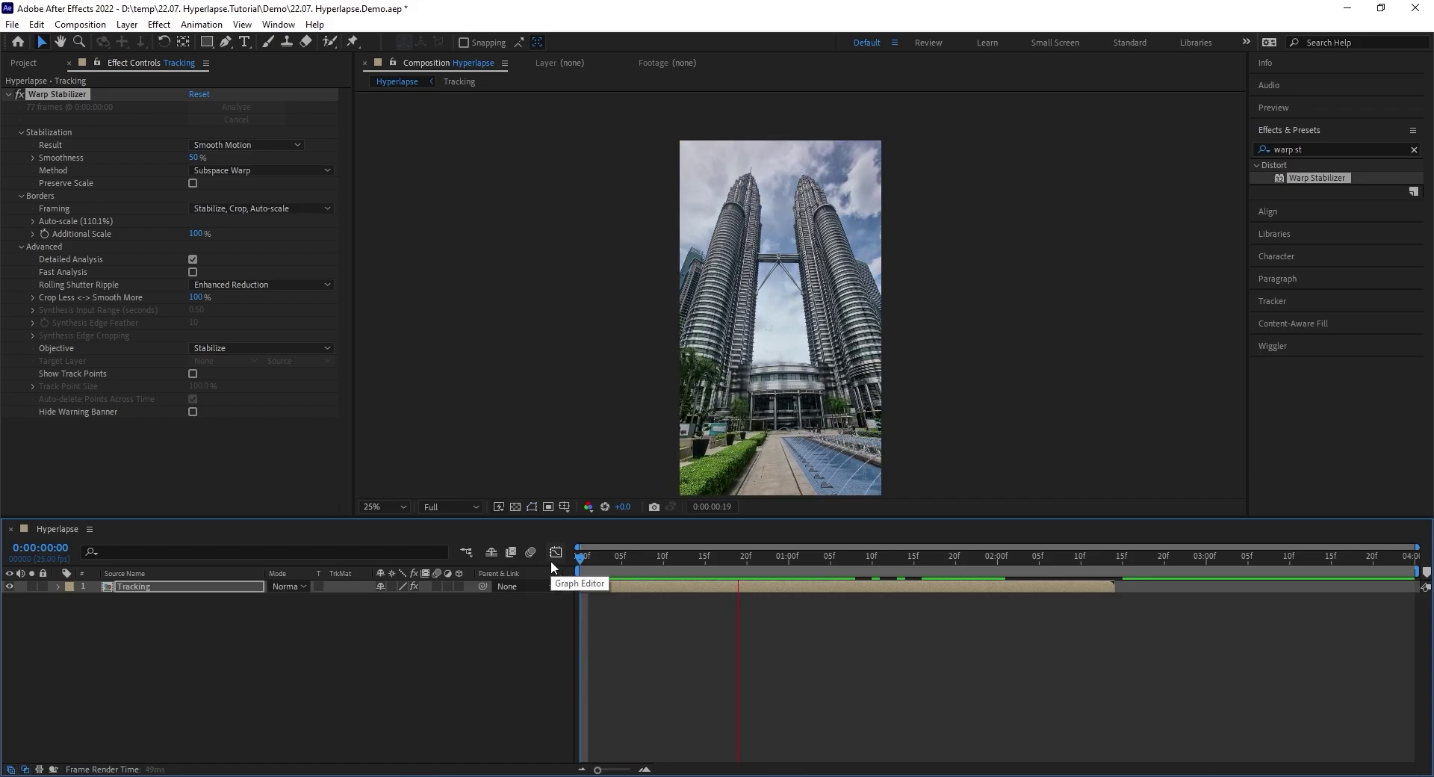
{"action": "left_click", "coordinate": [753, 563]}
{"action": "left_click_drag", "start_coordinate": [754, 562], "coordinate": [608, 560]}
{"action": "left_click_drag", "start_coordinate": [501, 517], "coordinate": [500, 565]}
{"action": "key", "text": "ctrl+s"}
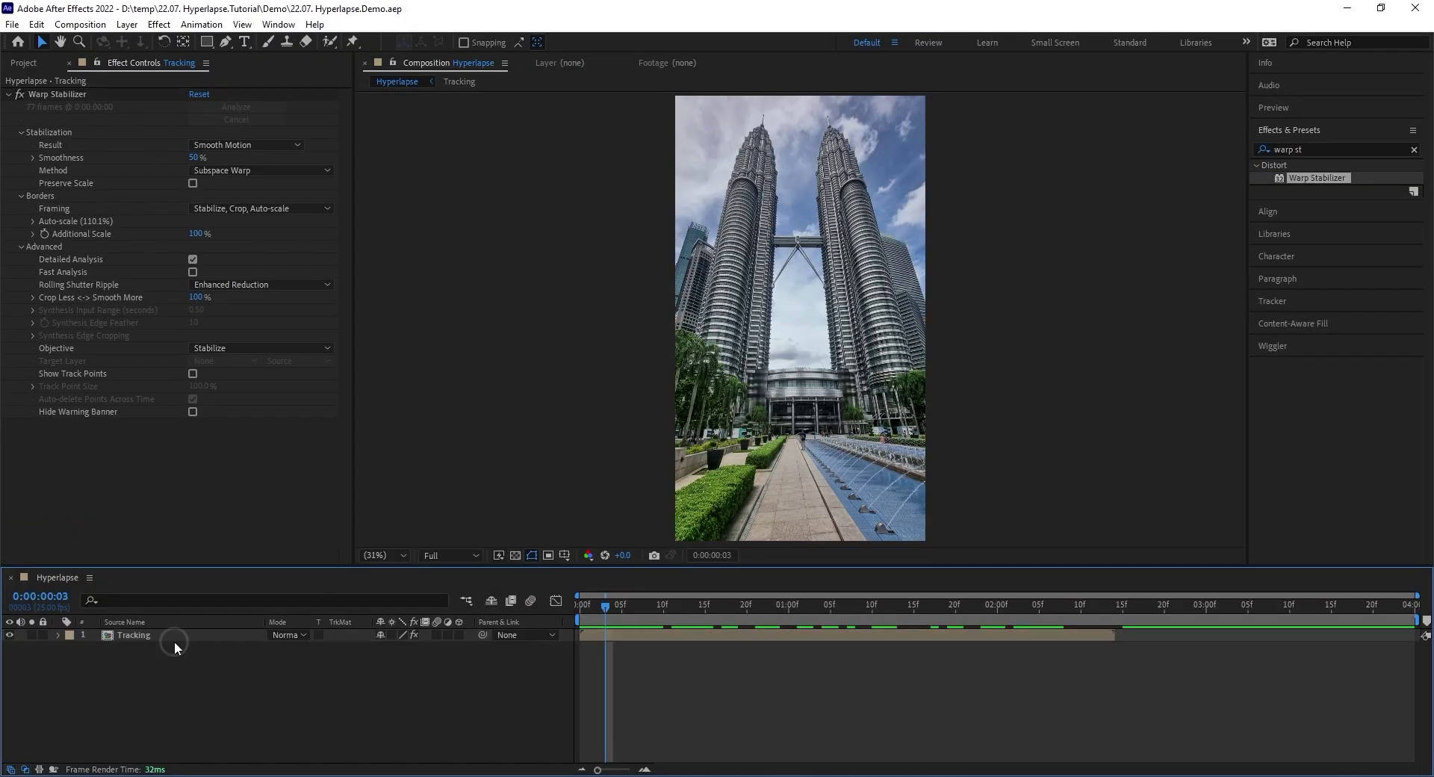
Pre-compose the Tracking layer into a new composition named Stabilization.
{"action": "left_click", "coordinate": [173, 638]}
{"action": "left_click", "coordinate": [134, 28]}
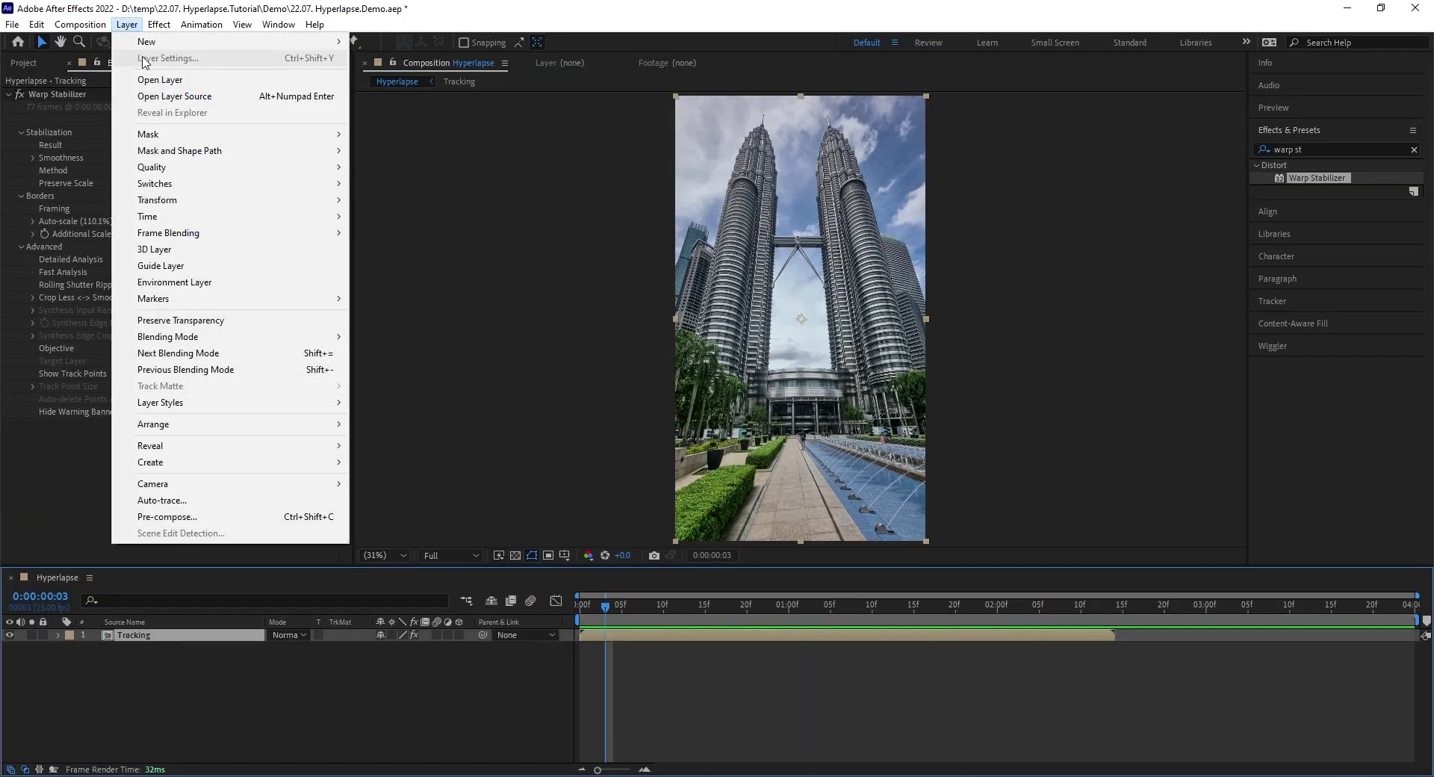
{"action": "left_click", "coordinate": [251, 520]}
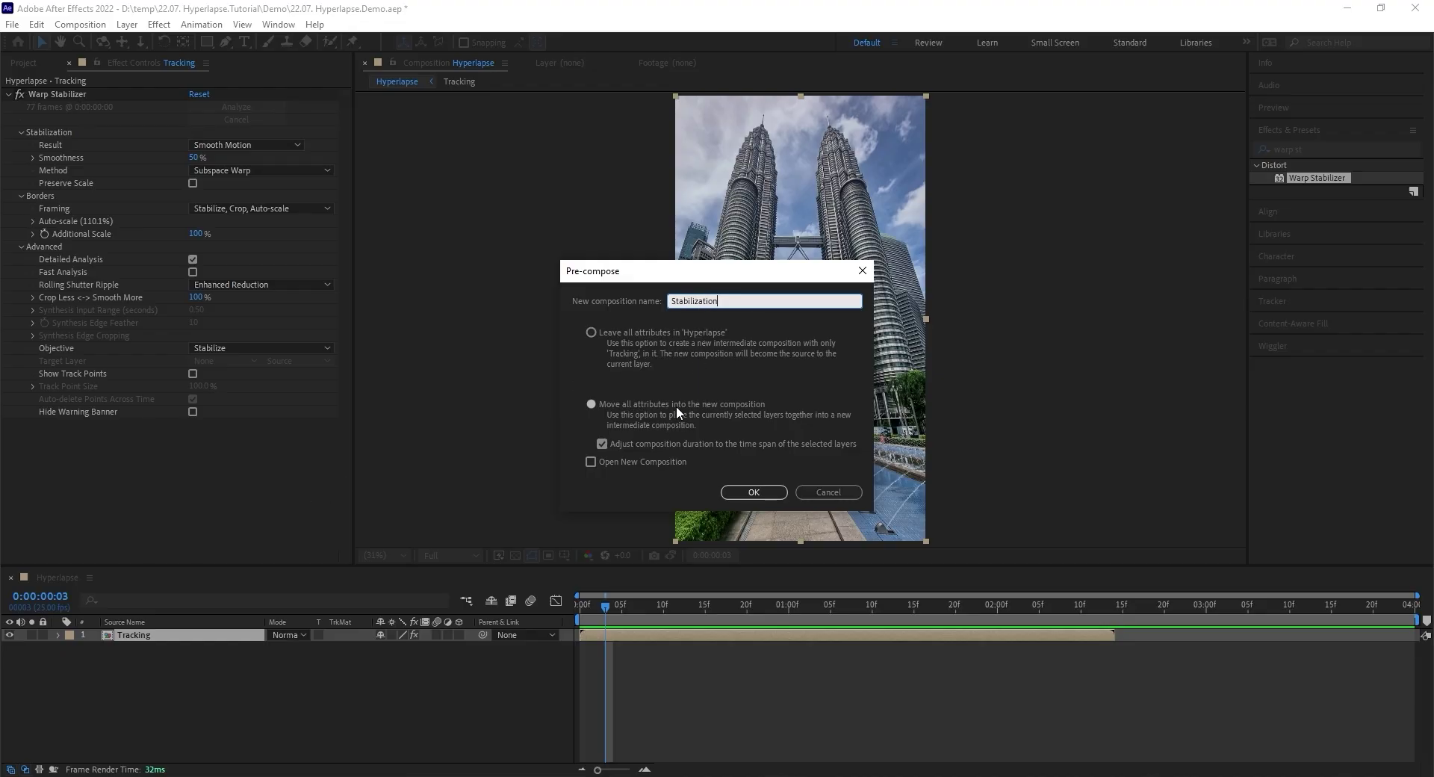
{"action": "type", "text": "Stabilization"}
{"action": "left_click", "coordinate": [753, 491]}
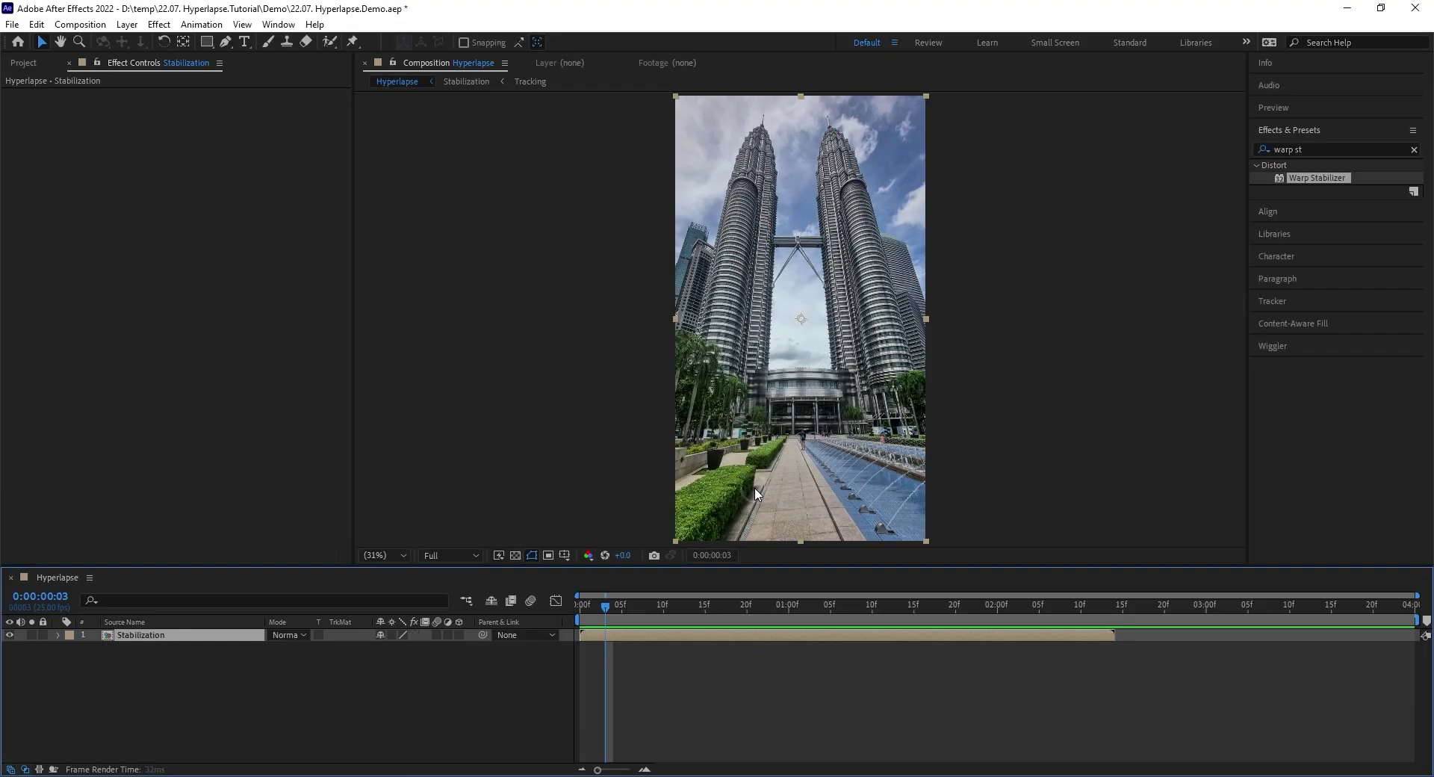
Pre-render the Stabilization precomp to Stabilization.mov and render it from the Render Queue.
{"action": "double_click", "coordinate": [163, 634]}
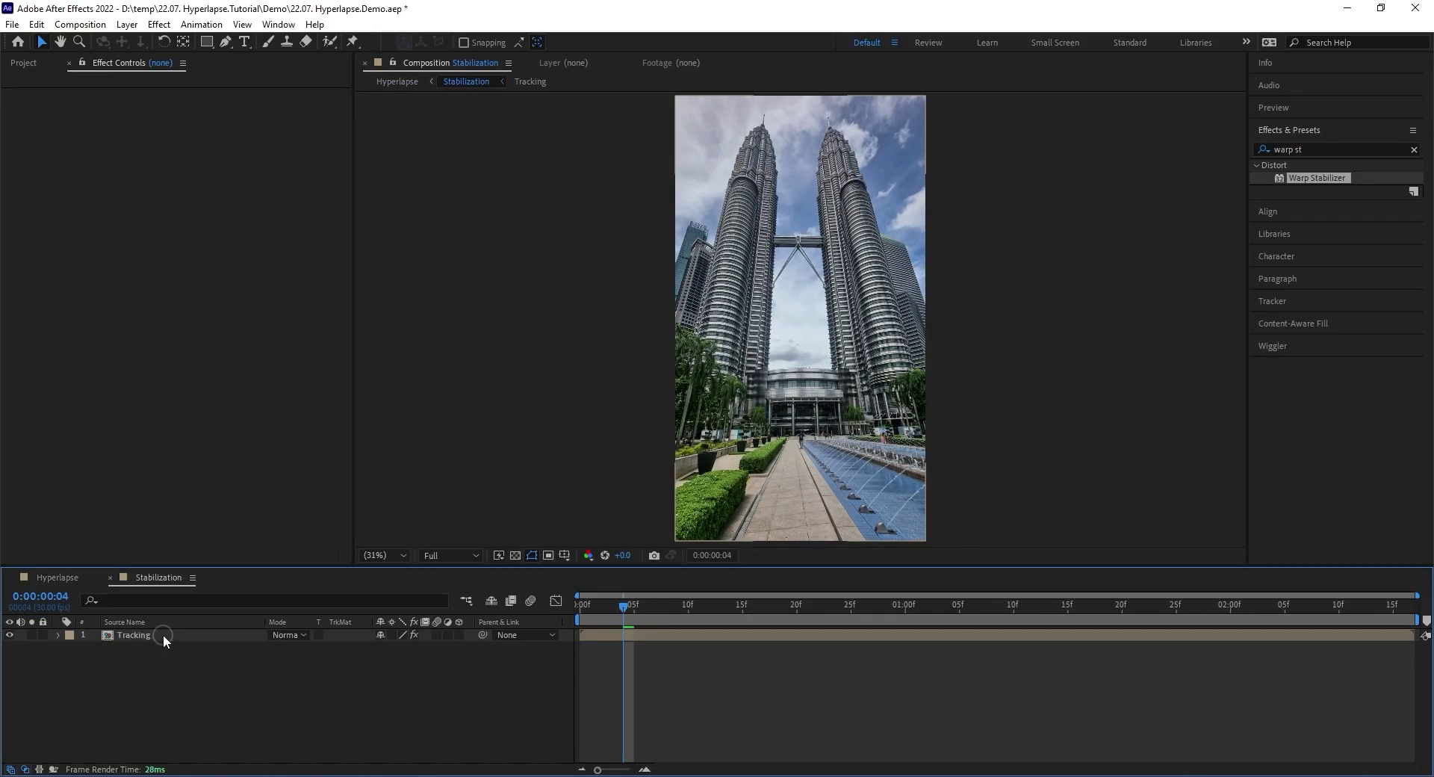
{"action": "left_click", "coordinate": [80, 24]}
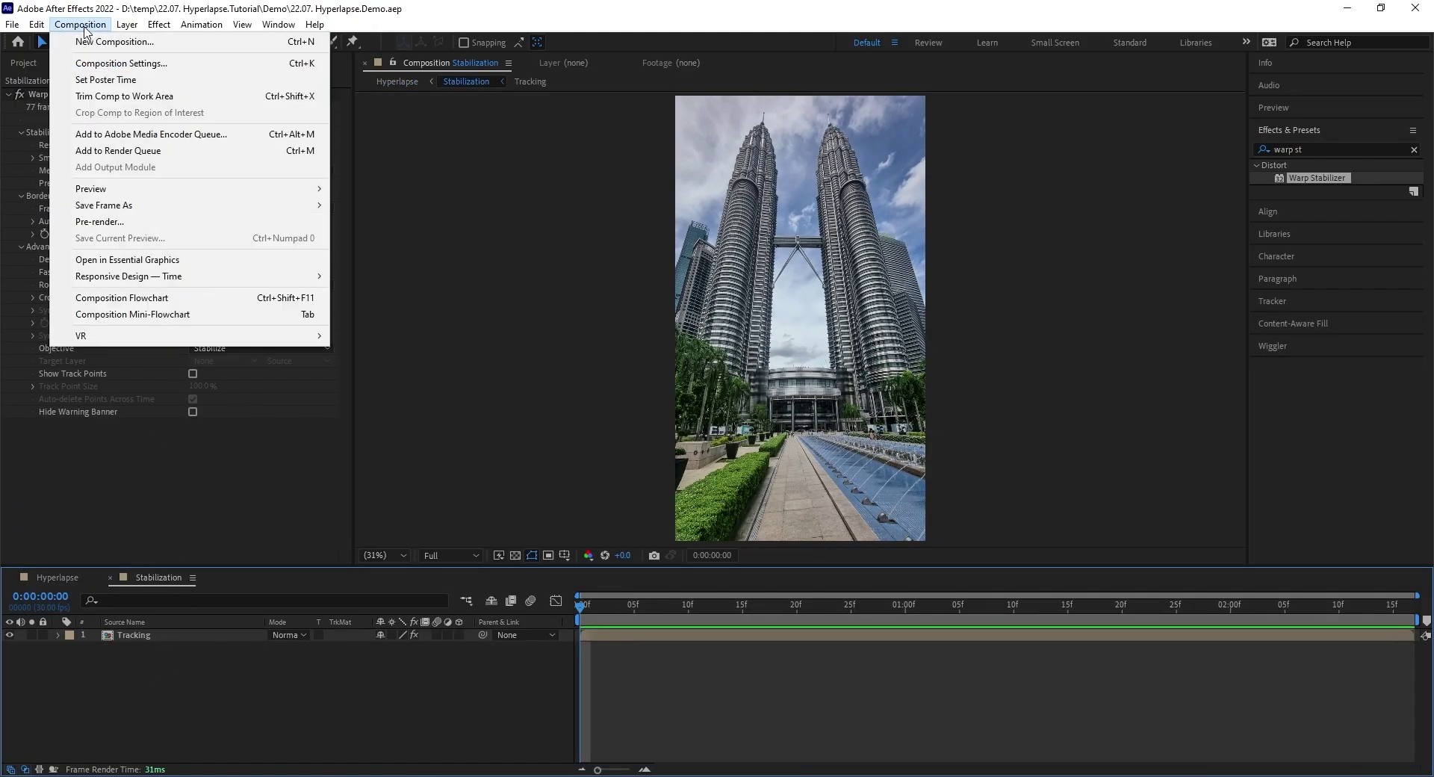
{"action": "left_click", "coordinate": [99, 222]}
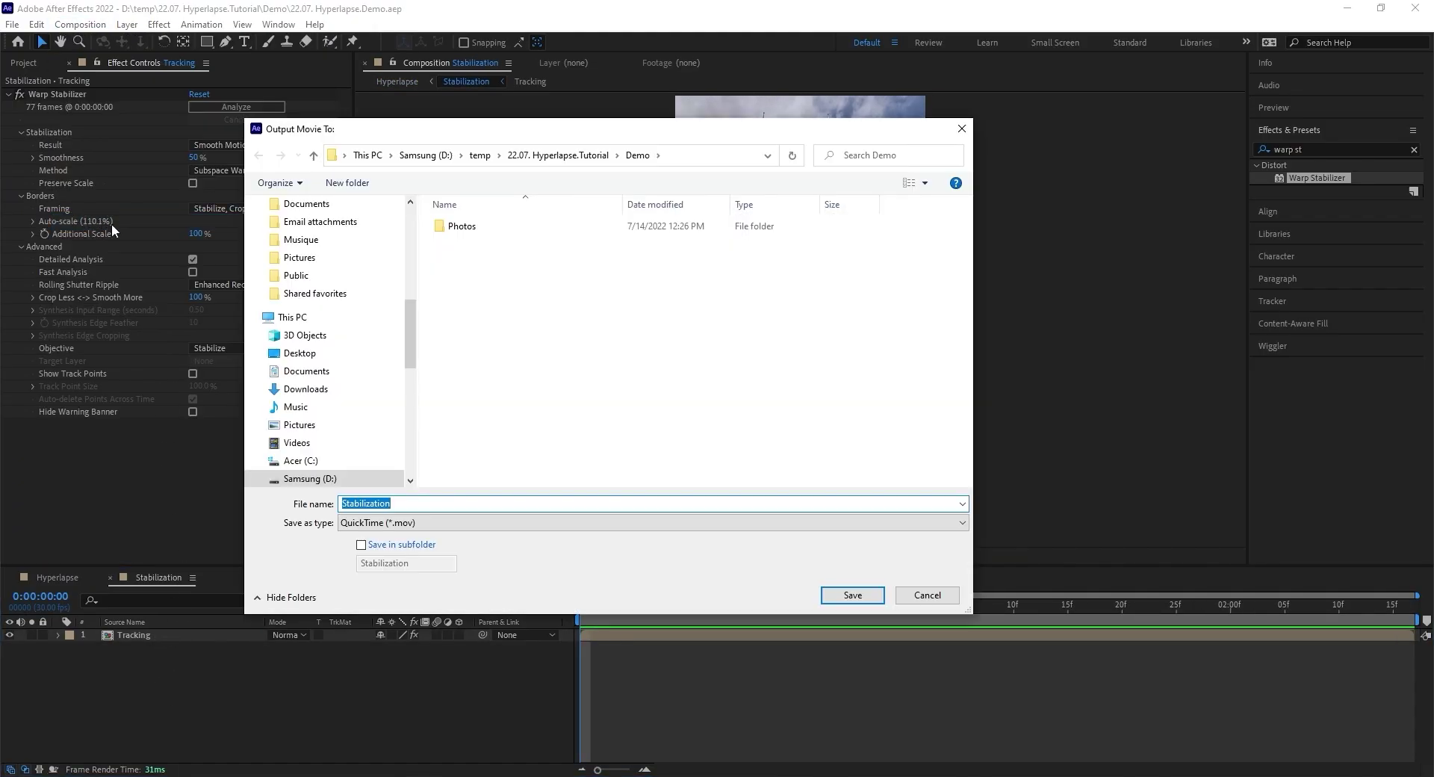
{"action": "left_click", "coordinate": [837, 595]}
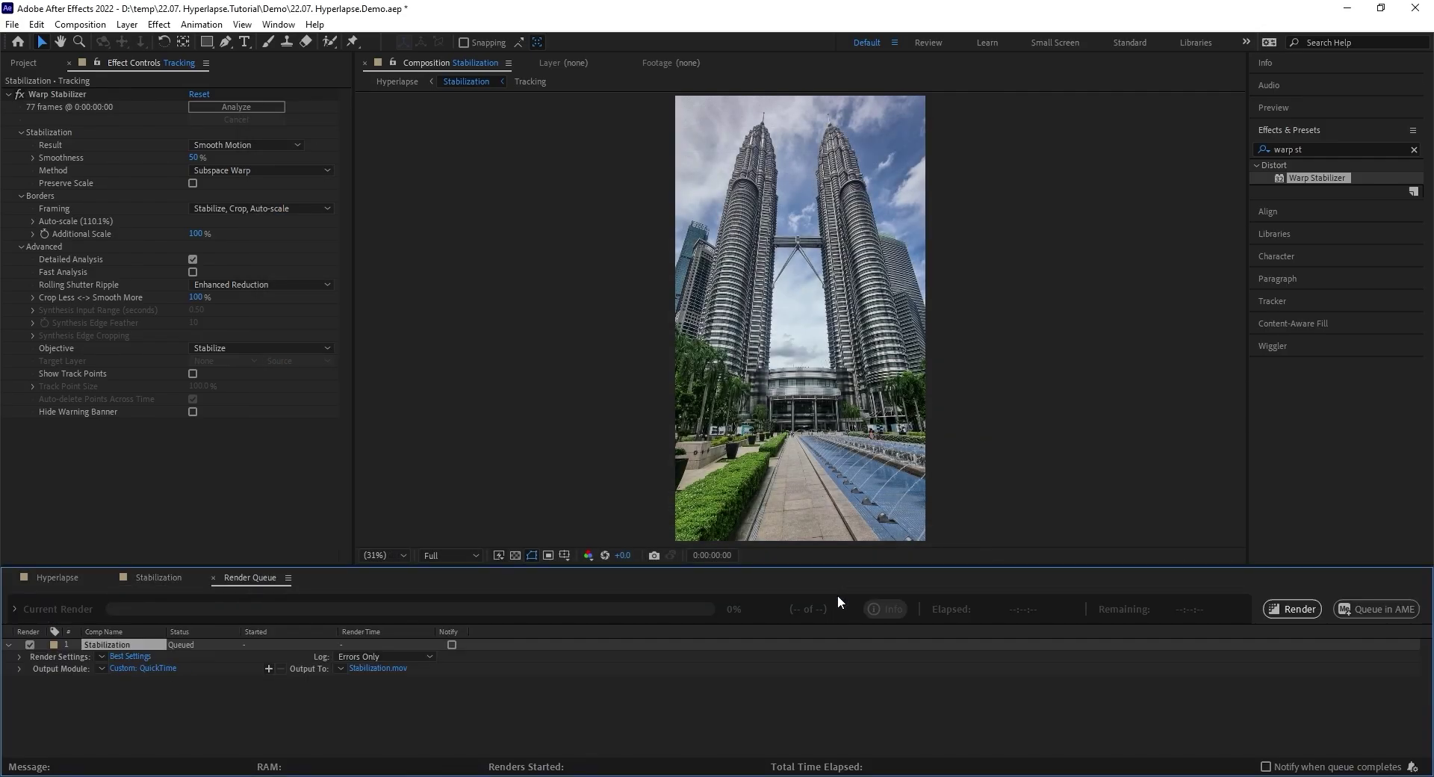
{"action": "left_click", "coordinate": [1281, 609]}
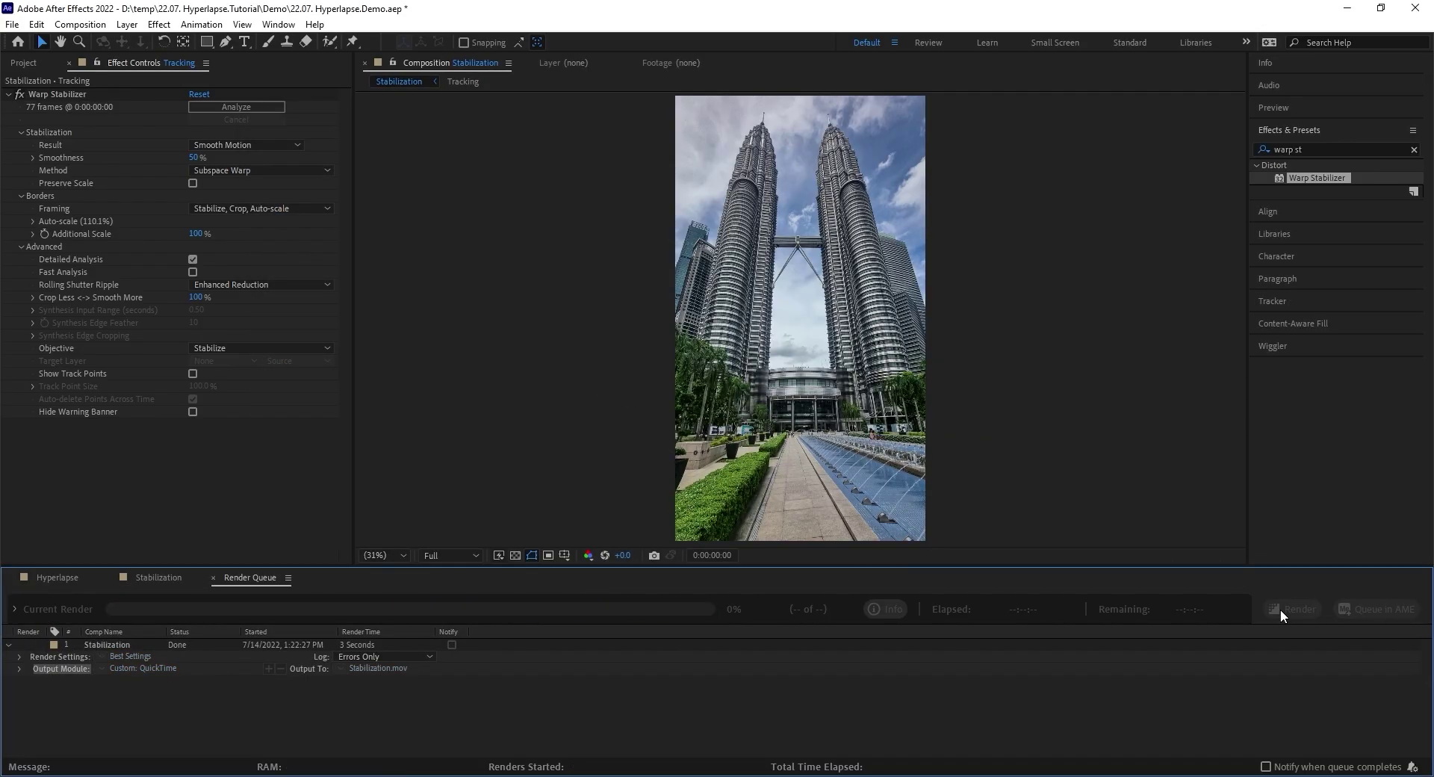
Preview the Hyperlapse footage and enable time remapping on the Stabilization.mov layer.
{"action": "left_click", "coordinate": [60, 578]}
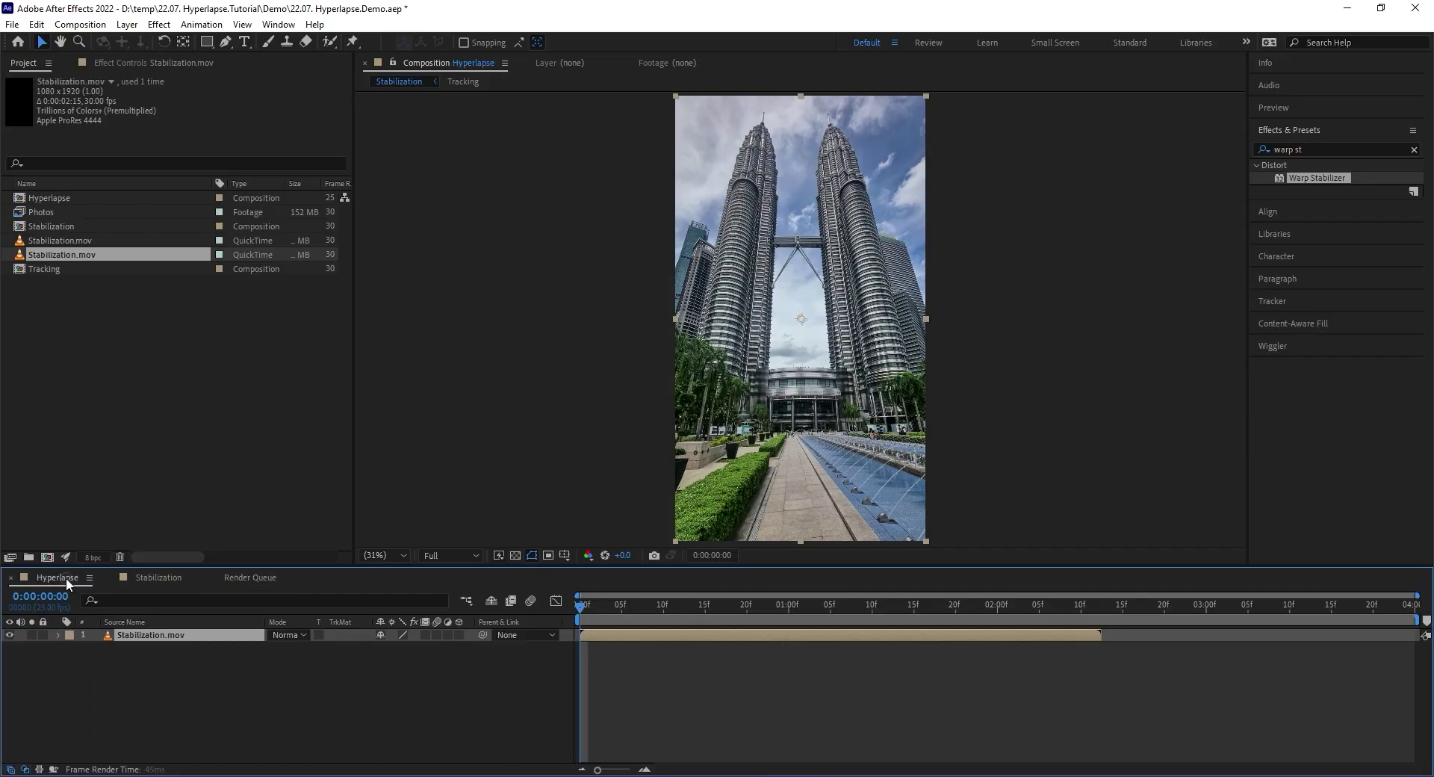
{"action": "left_click_drag", "start_coordinate": [602, 604], "coordinate": [1028, 611]}
{"action": "left_click_drag", "start_coordinate": [1179, 603], "coordinate": [651, 592]}
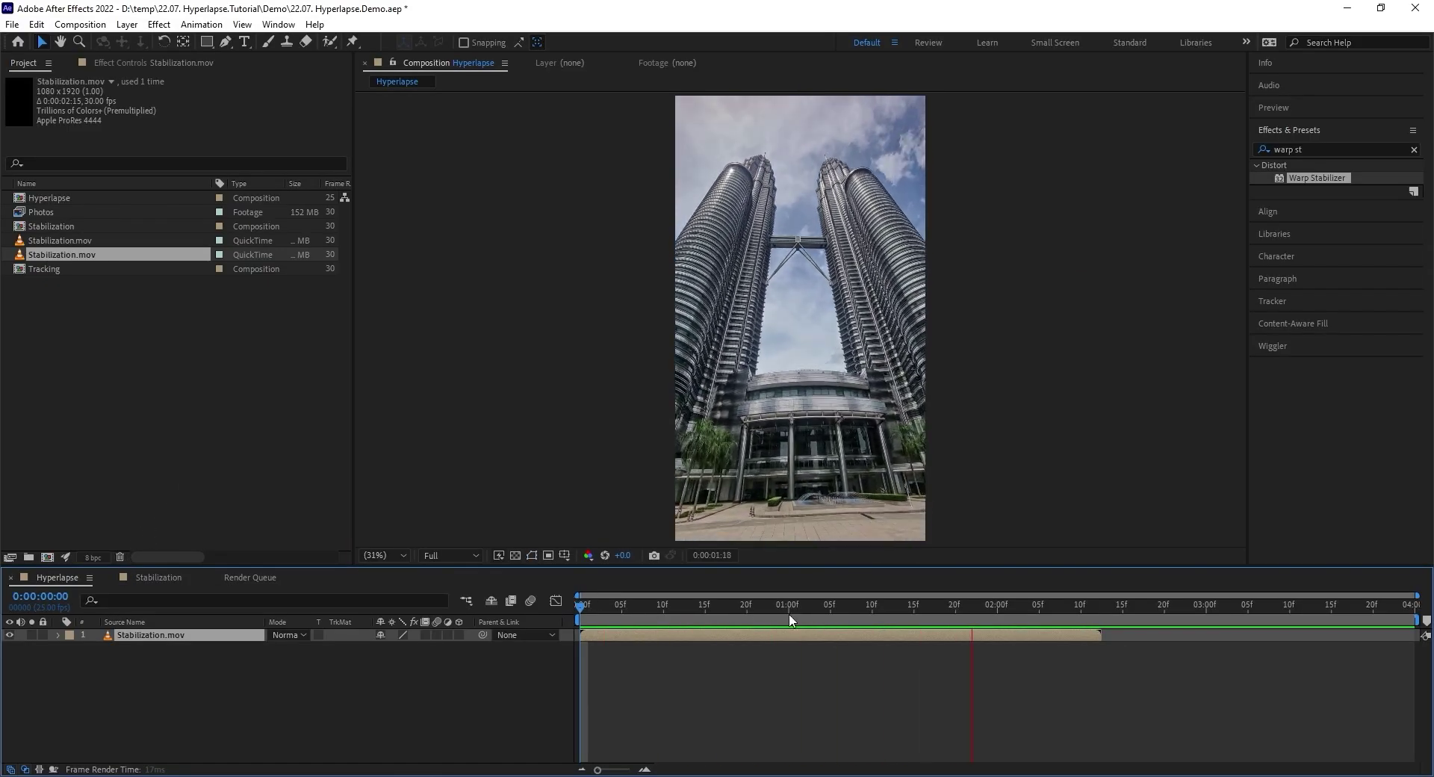
{"action": "left_click_drag", "start_coordinate": [1092, 605], "coordinate": [543, 611]}
{"action": "left_click", "coordinate": [127, 24]}
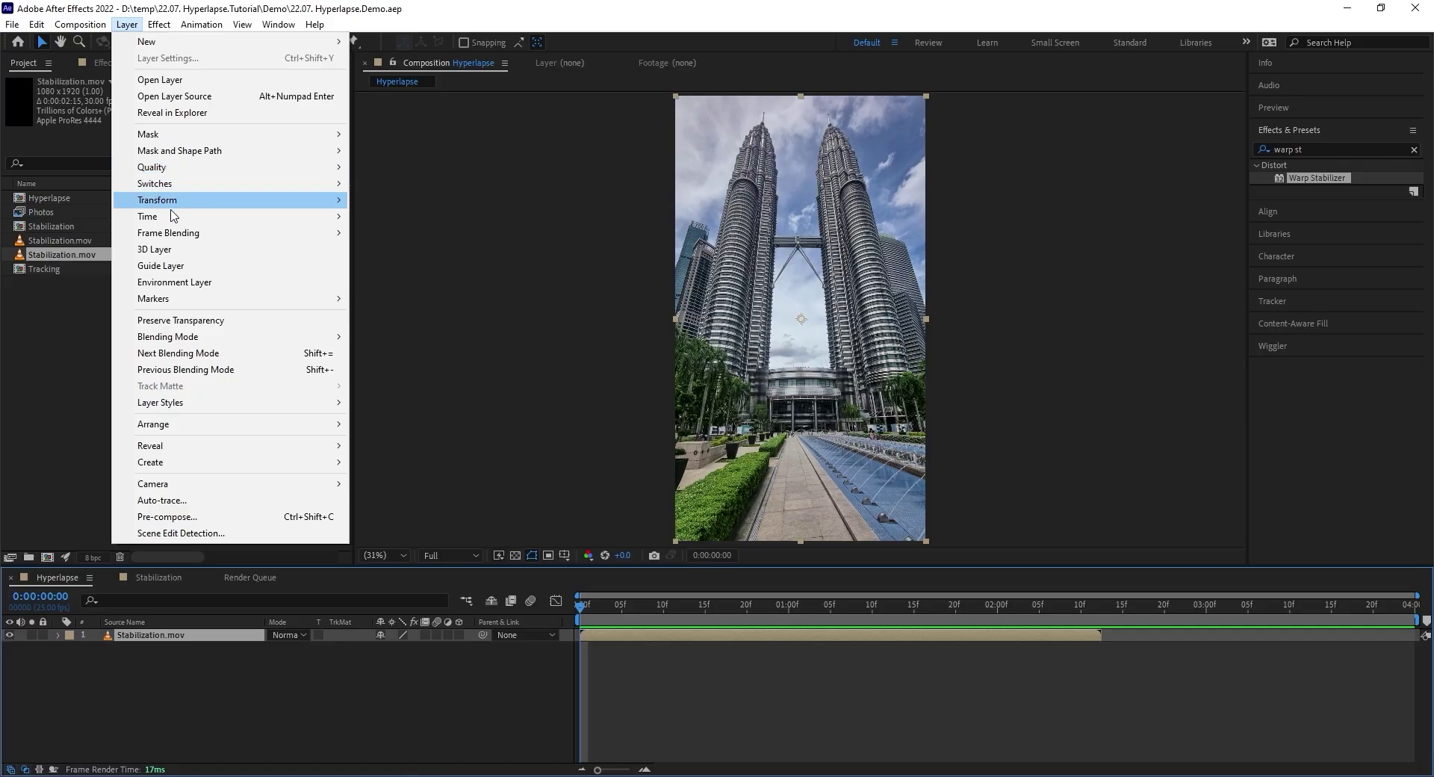
{"action": "mouse_move", "coordinate": [171, 217]}
{"action": "left_click", "coordinate": [389, 218]}
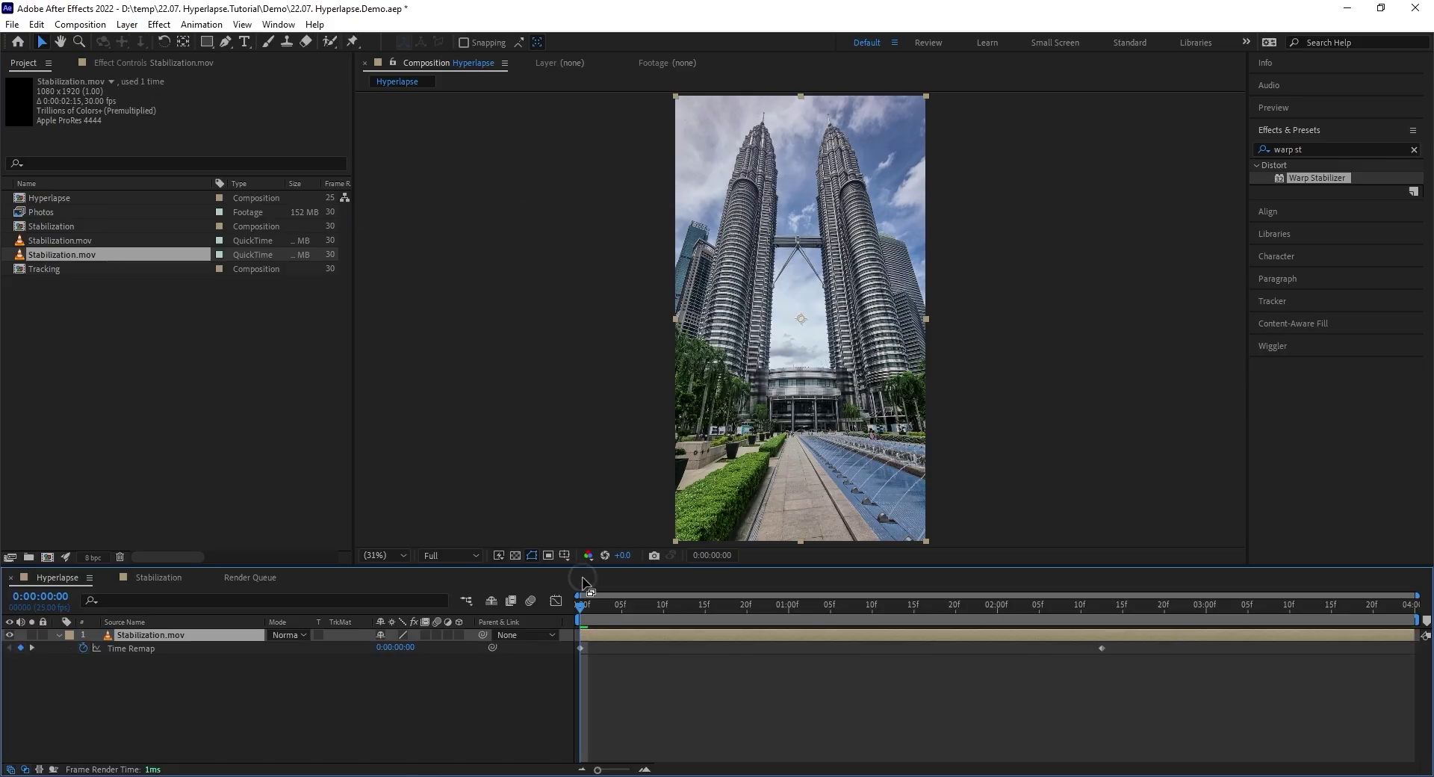
Move the last Time Remap keyframe to two seconds and ease into it.
{"action": "left_click", "coordinate": [997, 605]}
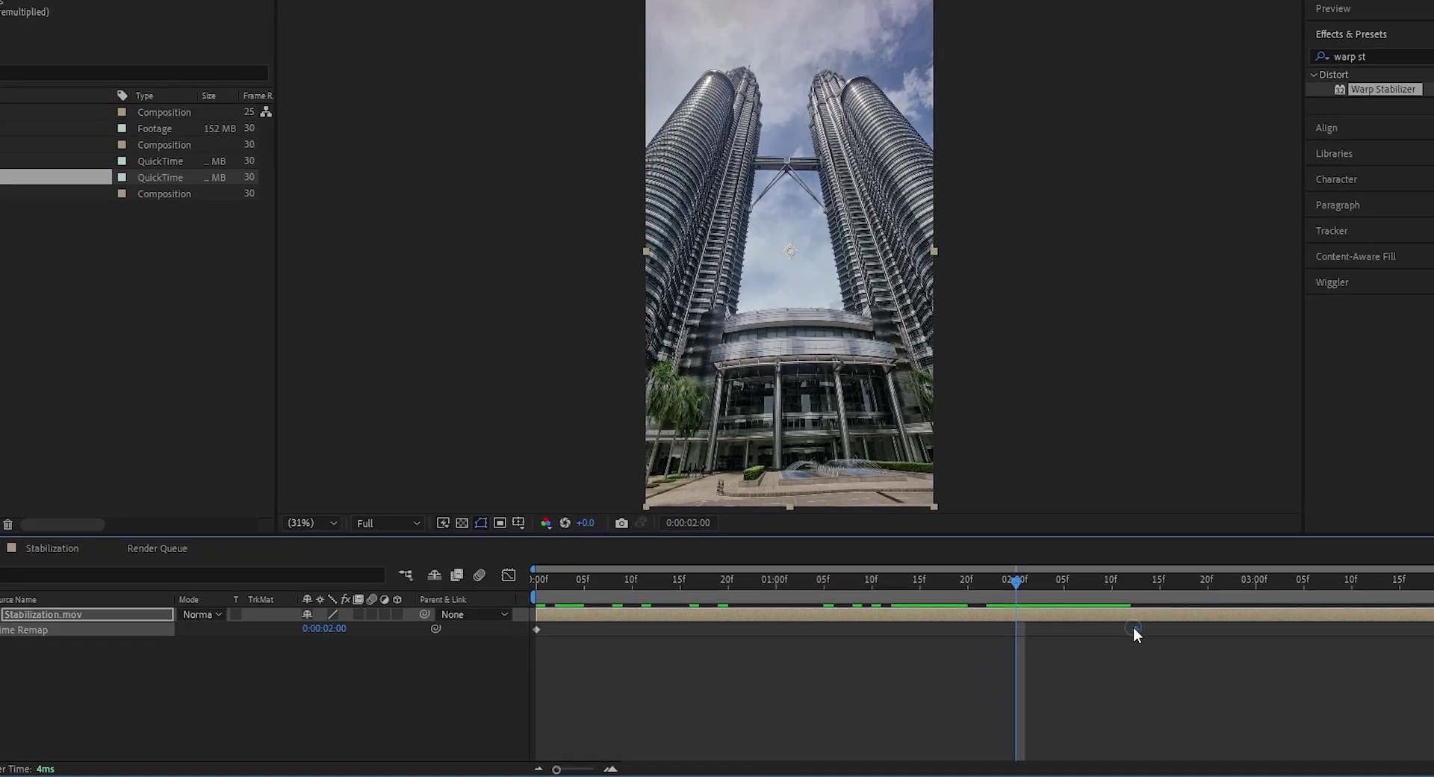
{"action": "left_click_drag", "start_coordinate": [1102, 647], "coordinate": [1020, 630]}
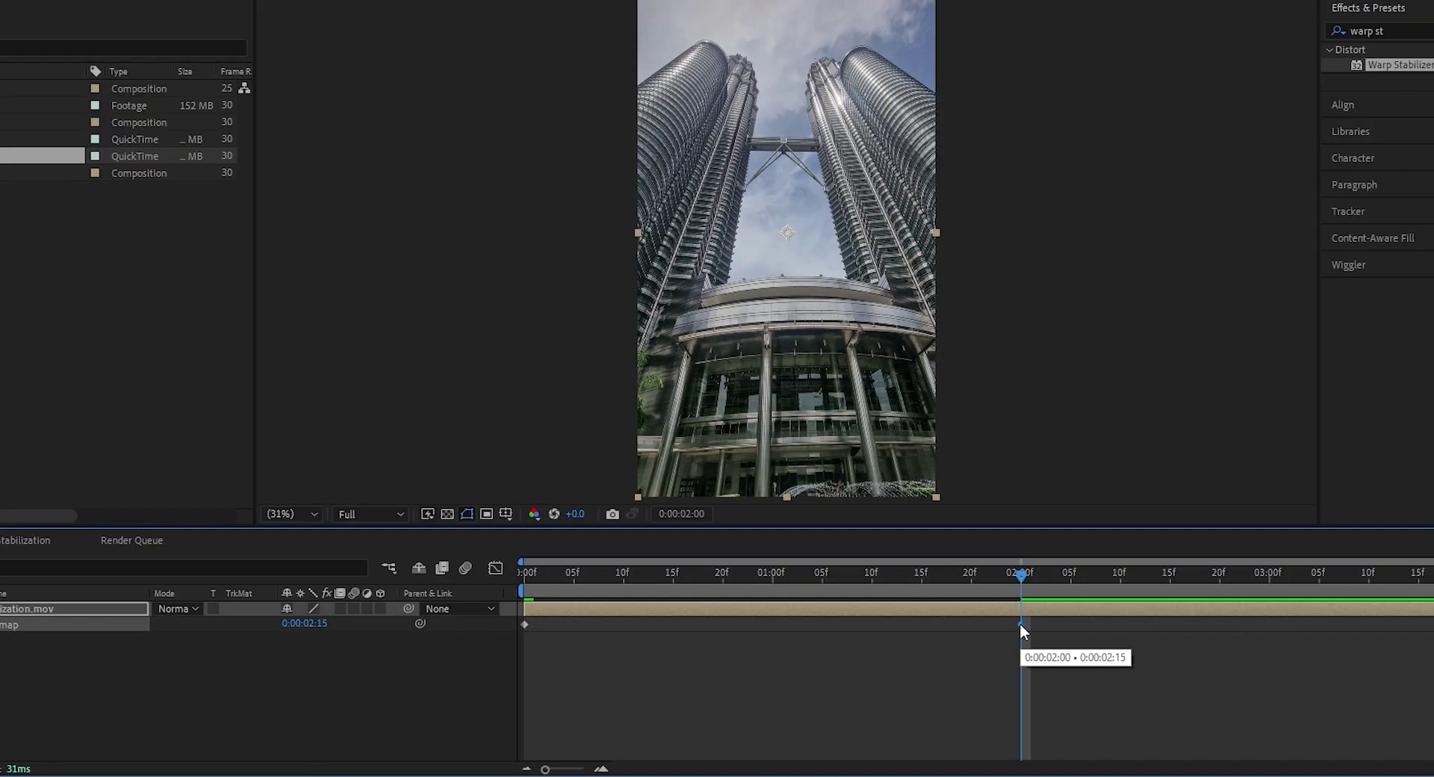
{"action": "right_click", "coordinate": [1020, 624]}
{"action": "mouse_move", "coordinate": [1173, 620]}
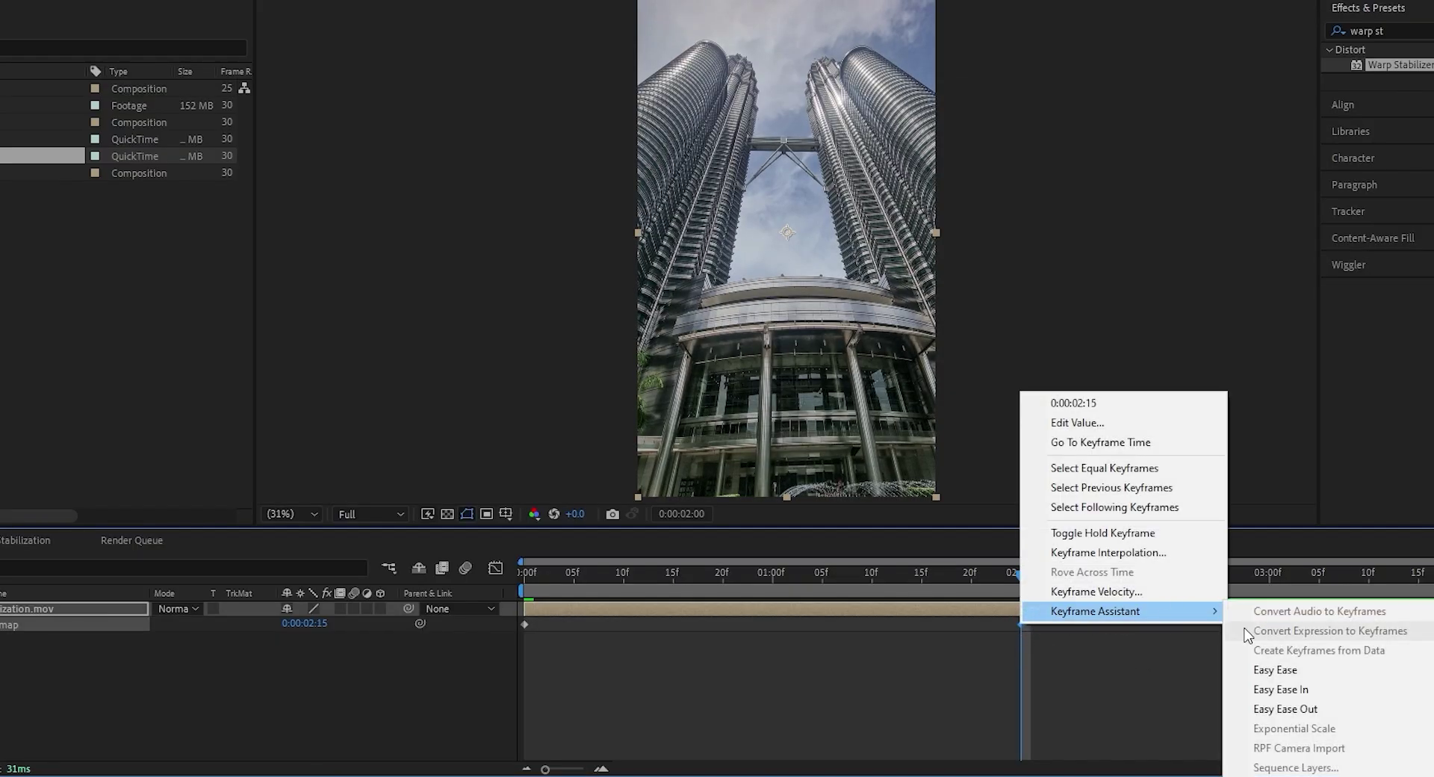
{"action": "left_click", "coordinate": [1264, 689]}
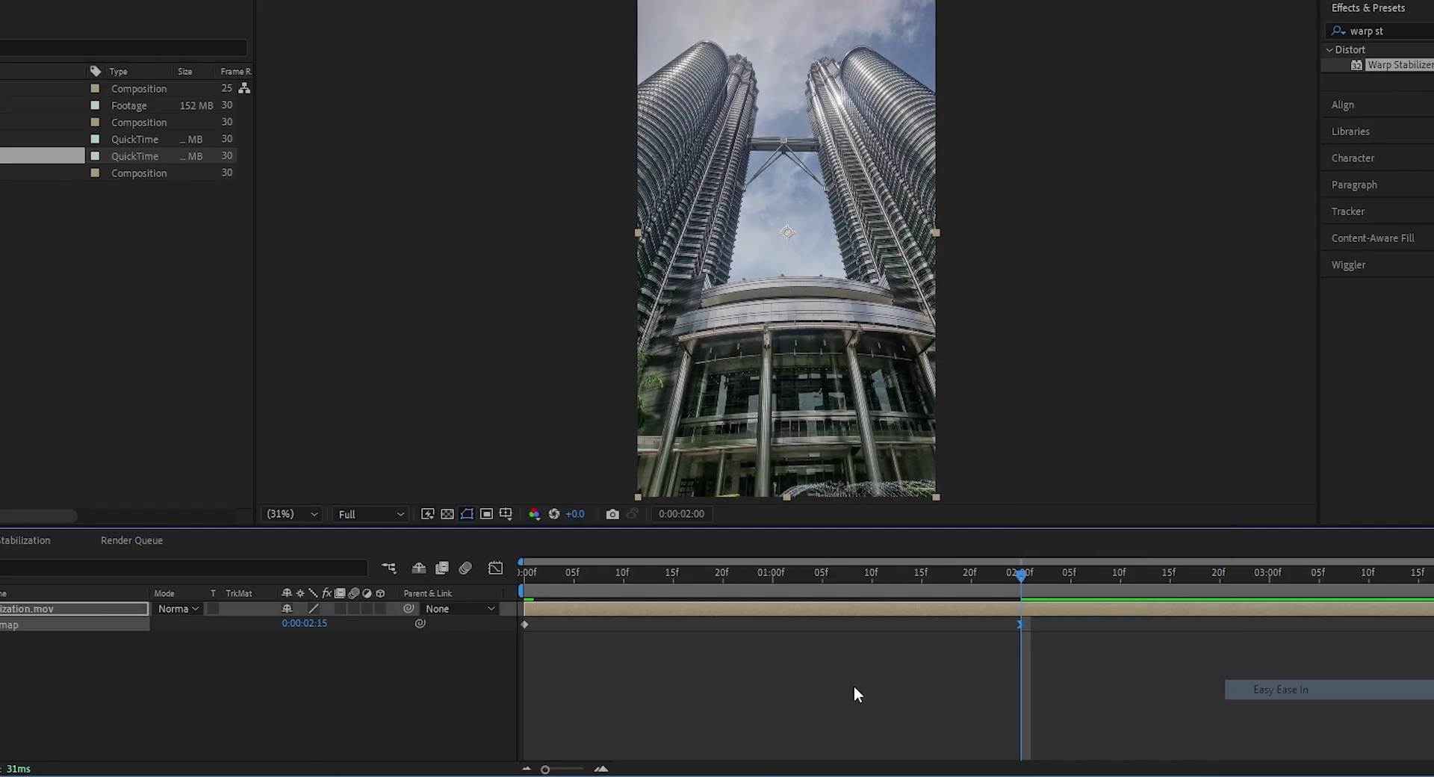
Ease out of the first Time Remap keyframe and trim the layer's end to two seconds.
{"action": "right_click", "coordinate": [525, 626]}
{"action": "mouse_move", "coordinate": [568, 615]}
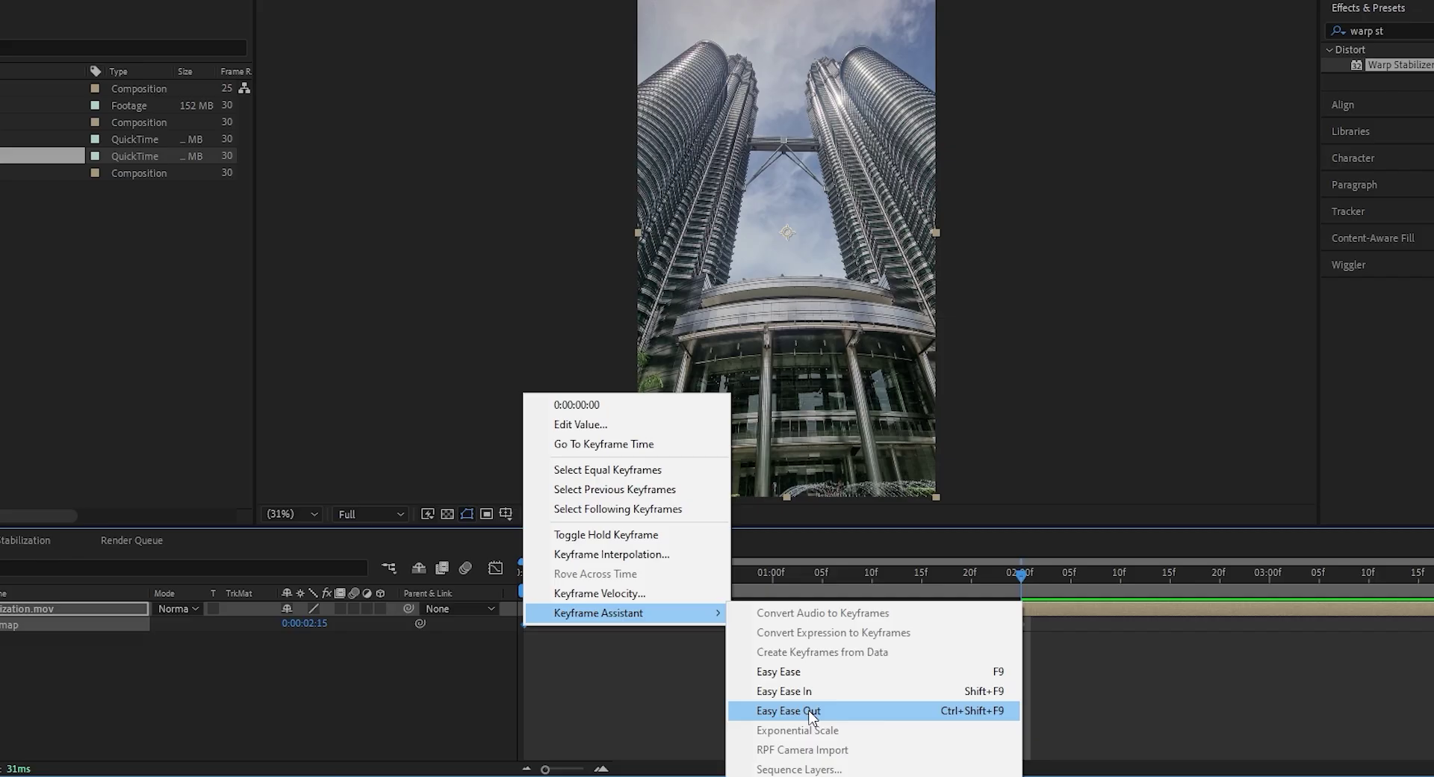
{"action": "left_click", "coordinate": [812, 711]}
{"action": "left_click_drag", "start_coordinate": [1420, 609], "coordinate": [1028, 621]}
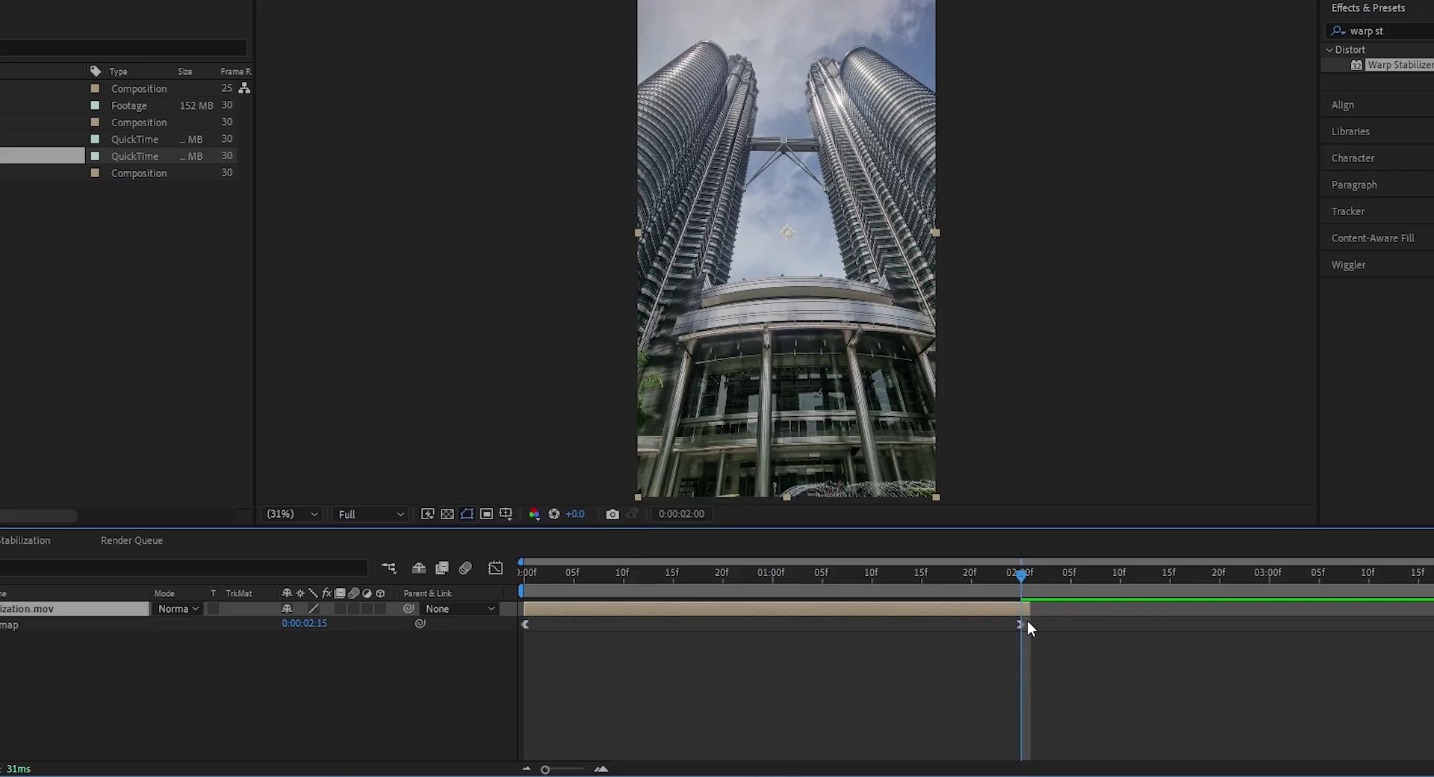
Preview the remapped footage and switch on frame blending for the Stabilization.mov layer.
{"action": "key", "text": "space"}
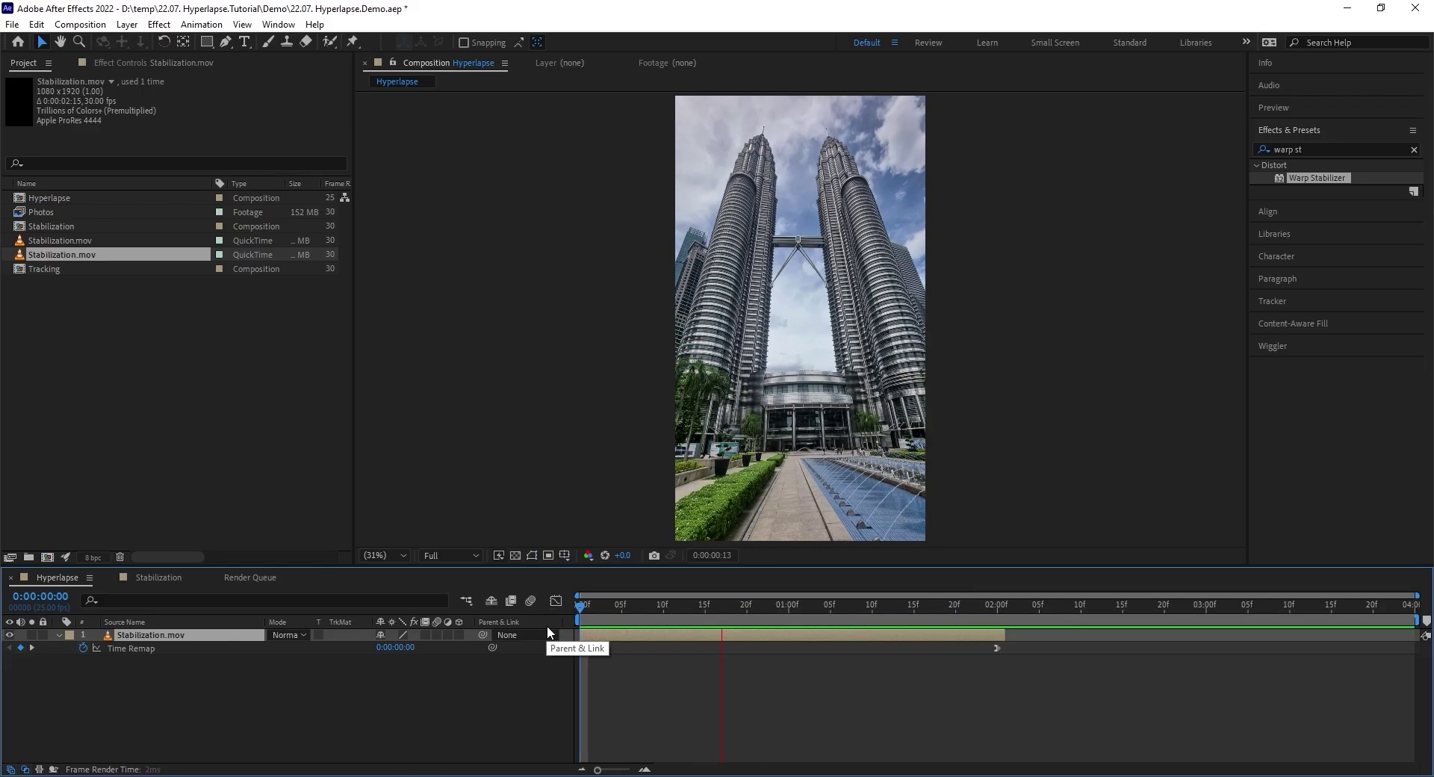
{"action": "key", "text": "space"}
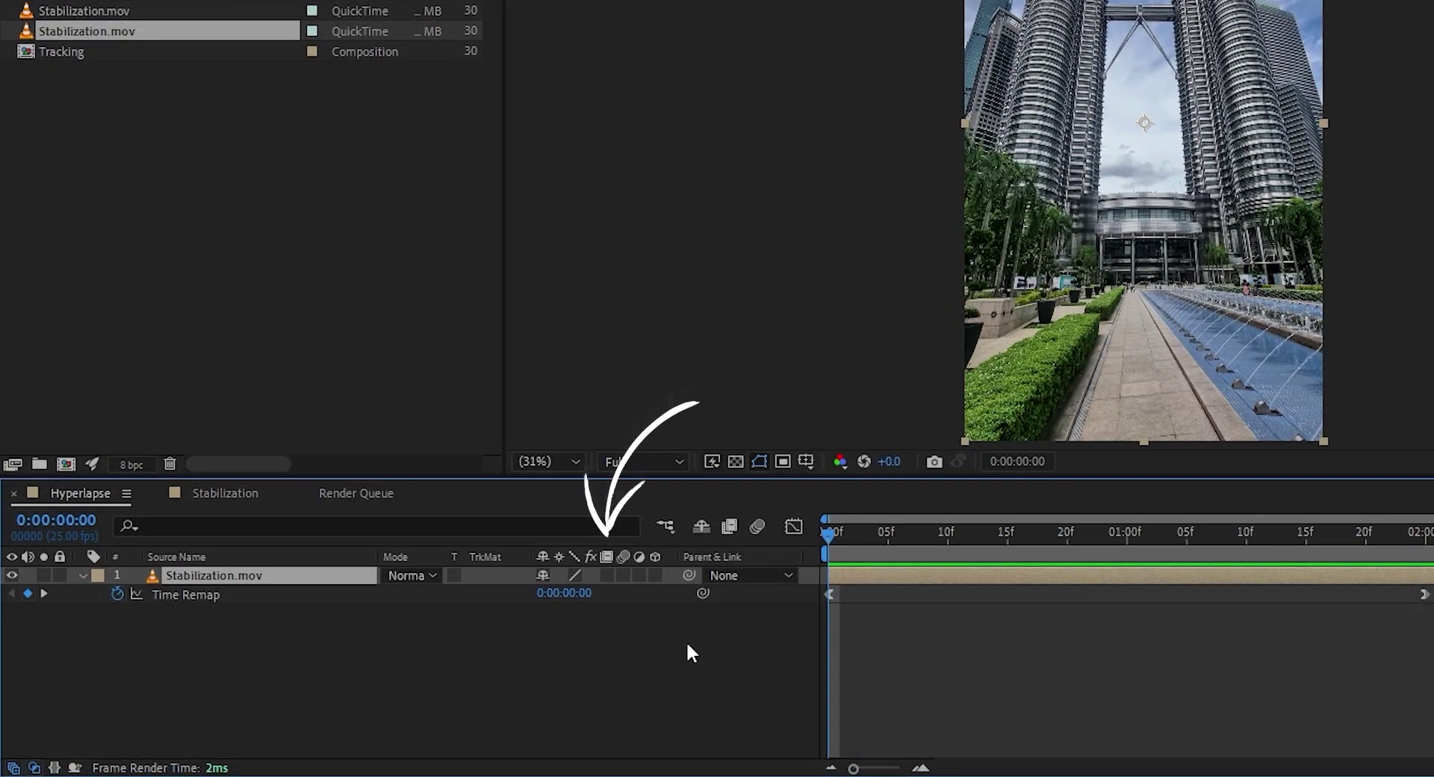
{"action": "left_click", "coordinate": [607, 575]}
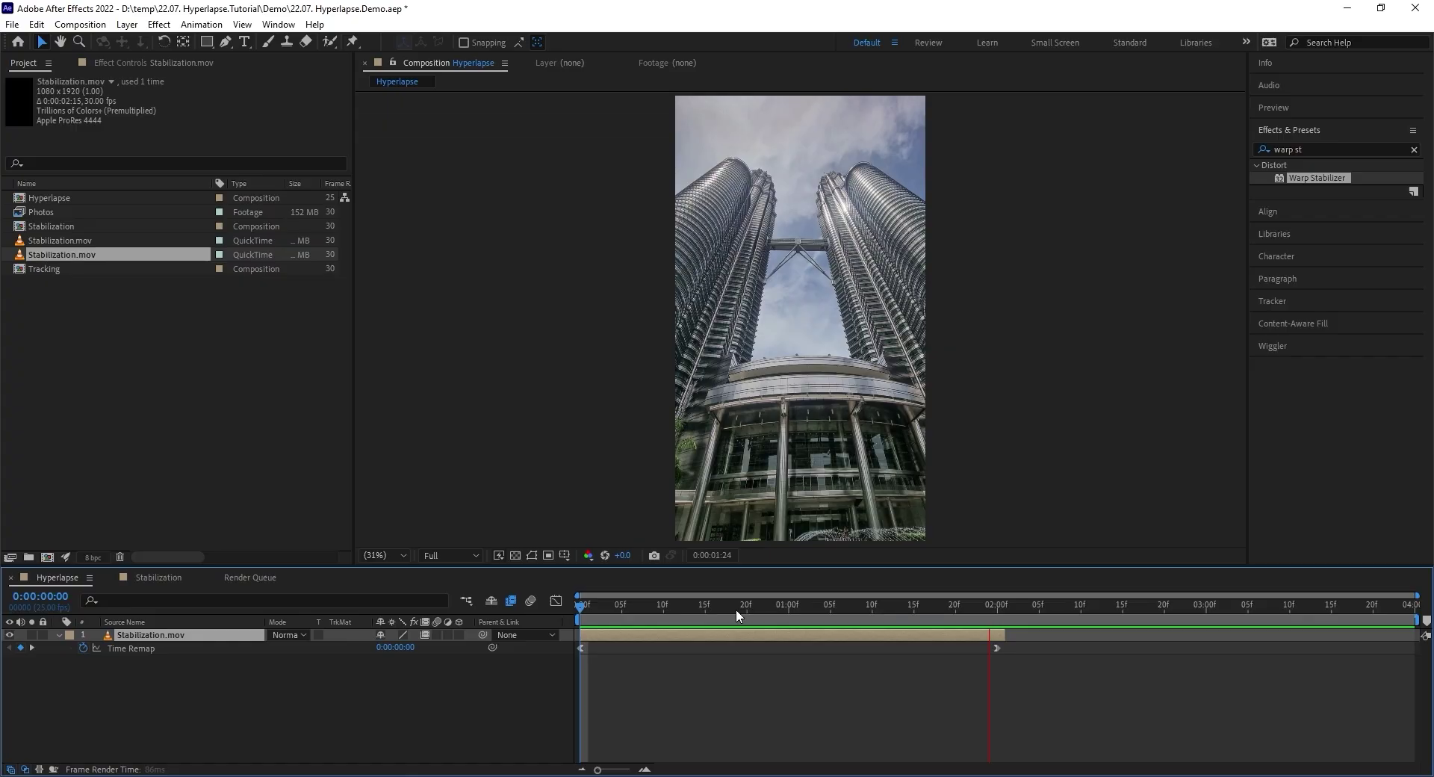
Save the project, duplicate the footage layer and shift the copy to start at 2:00.
{"action": "key", "text": "ctrl+s"}
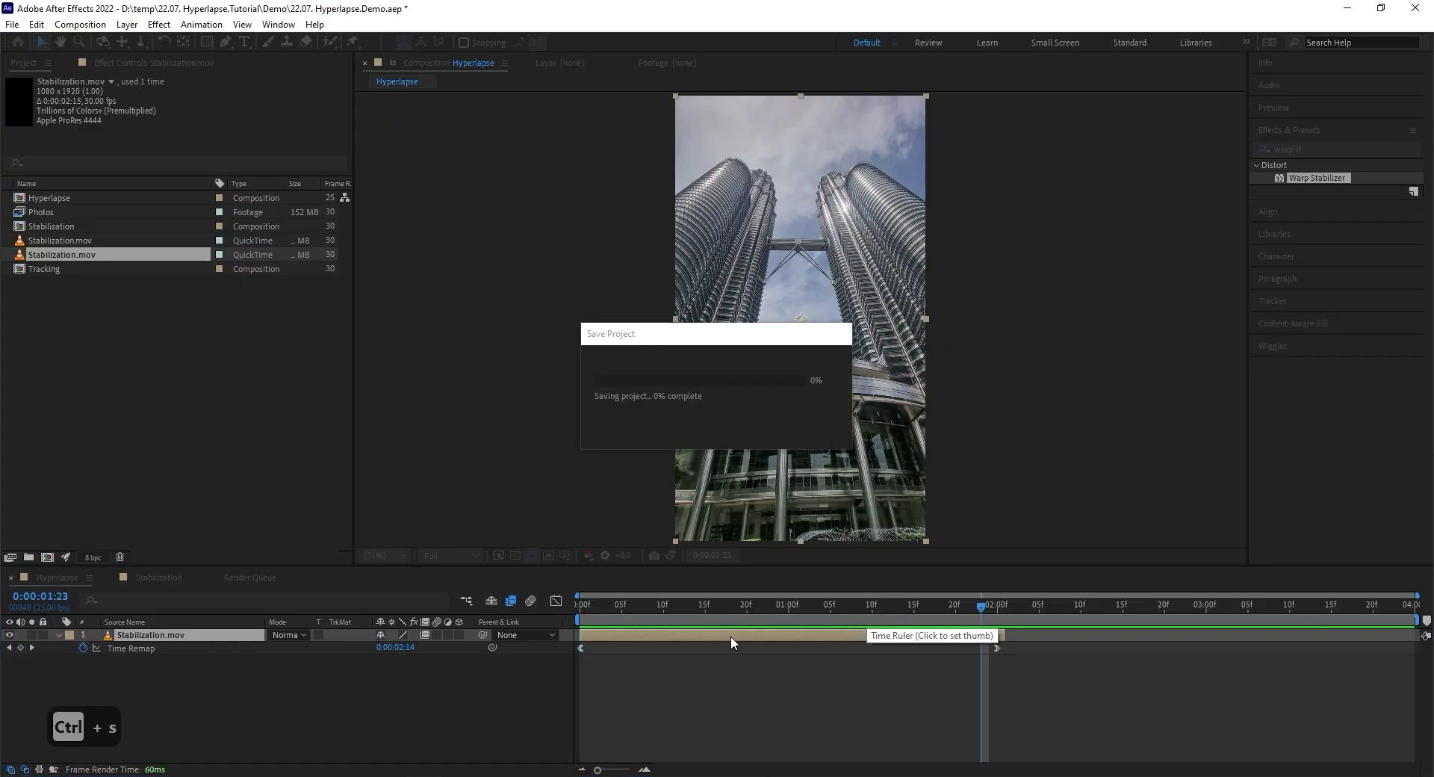
{"action": "key", "text": "ctrl+d"}
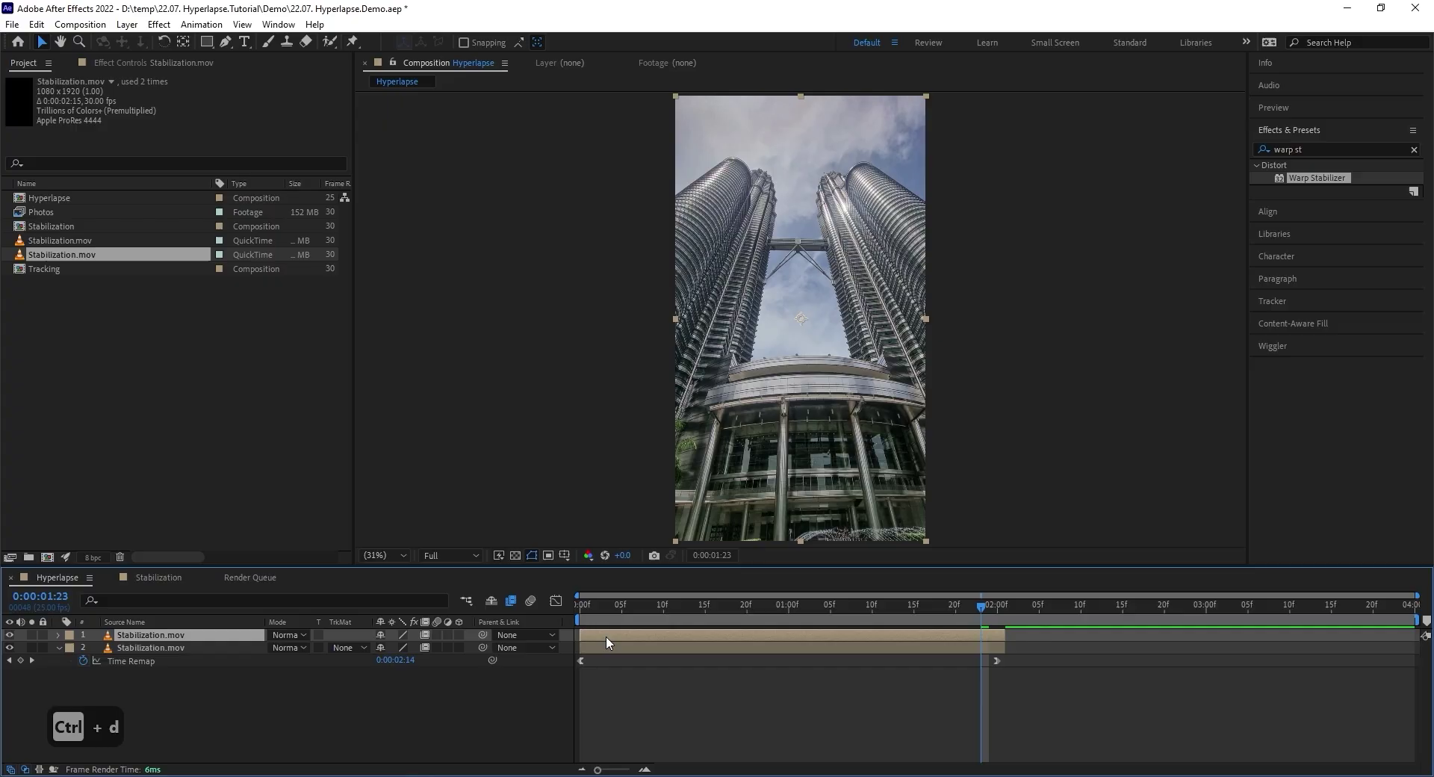
{"action": "left_click_drag", "start_coordinate": [606, 636], "coordinate": [1069, 639]}
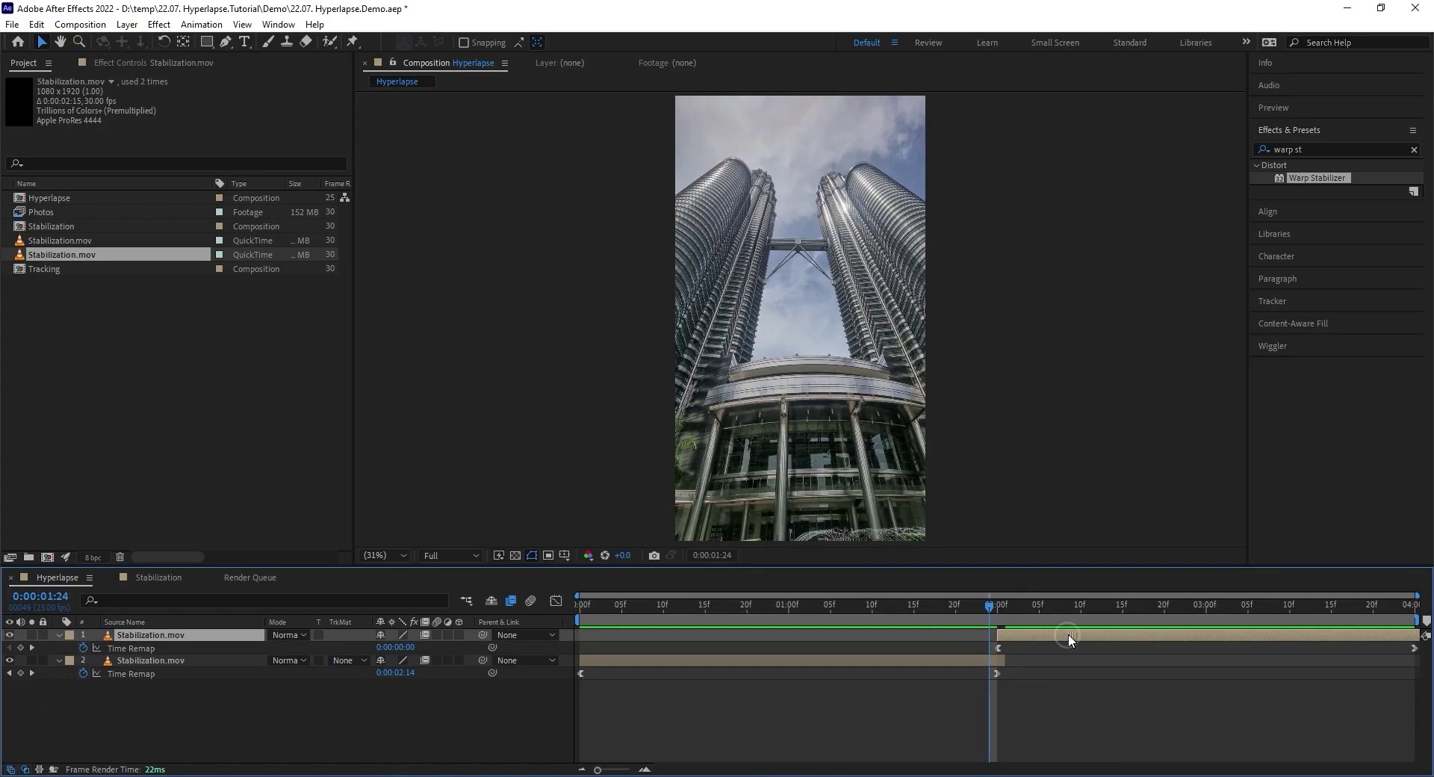
Time-reverse the copy and preview the forward-then-reversed sequence from the start.
{"action": "left_click", "coordinate": [127, 24]}
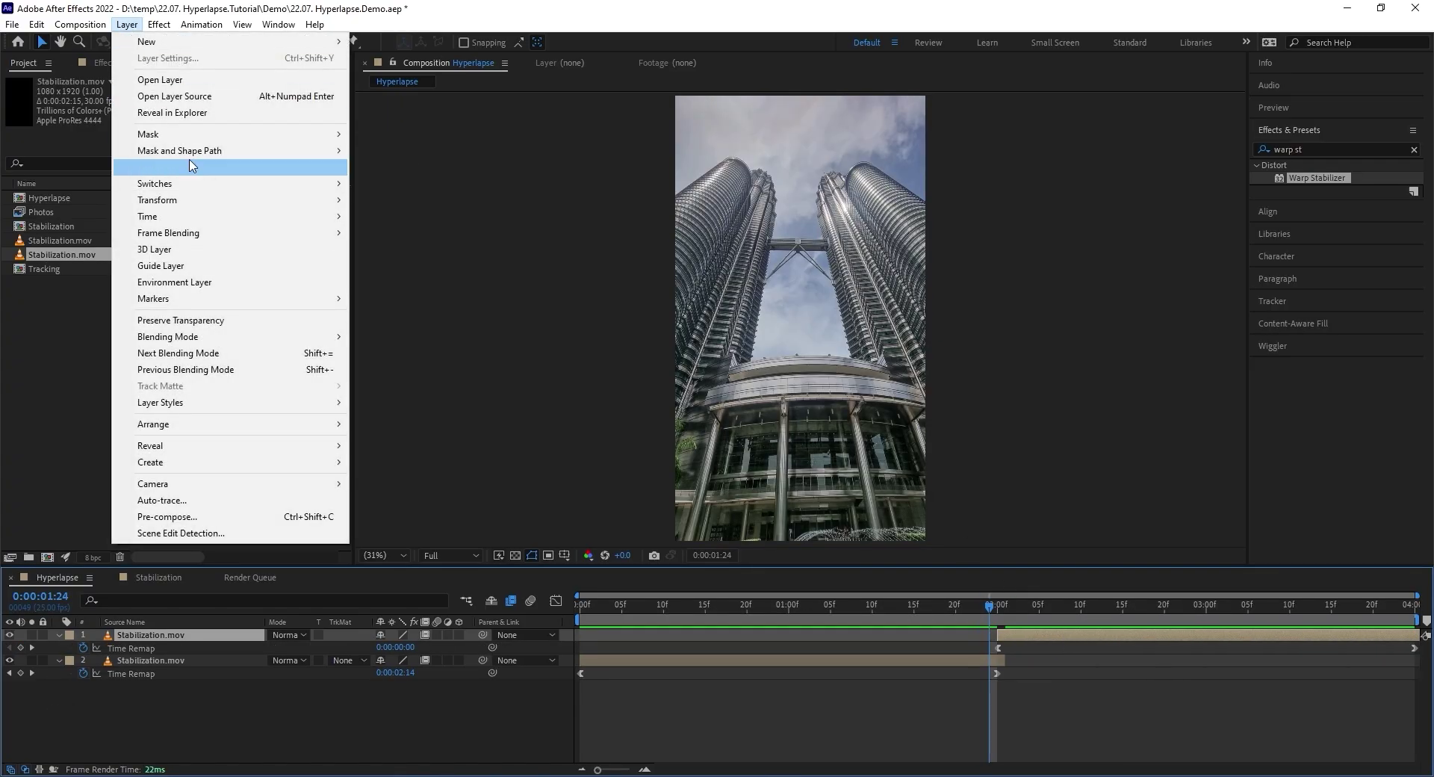
{"action": "mouse_move", "coordinate": [224, 216]}
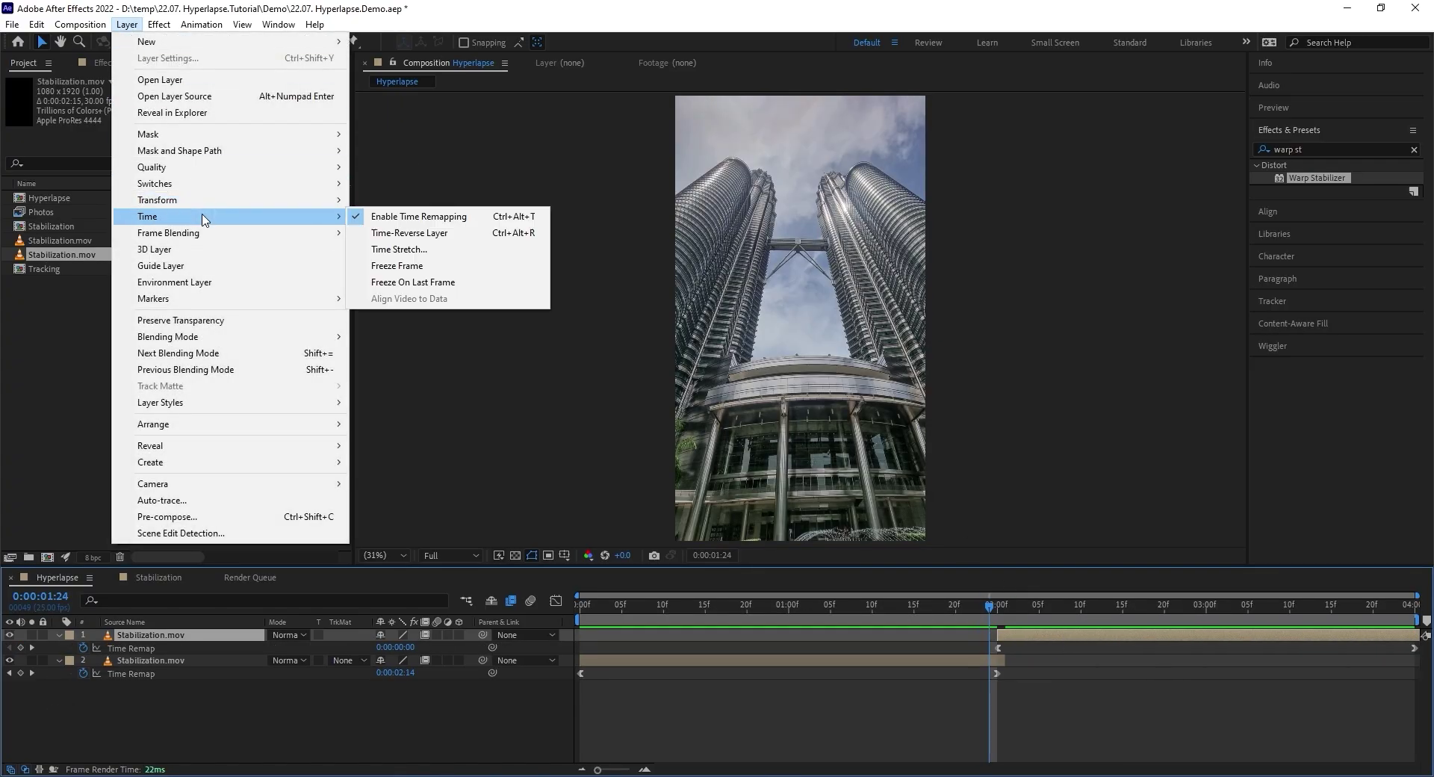
{"action": "left_click", "coordinate": [417, 238]}
{"action": "key", "text": "space"}
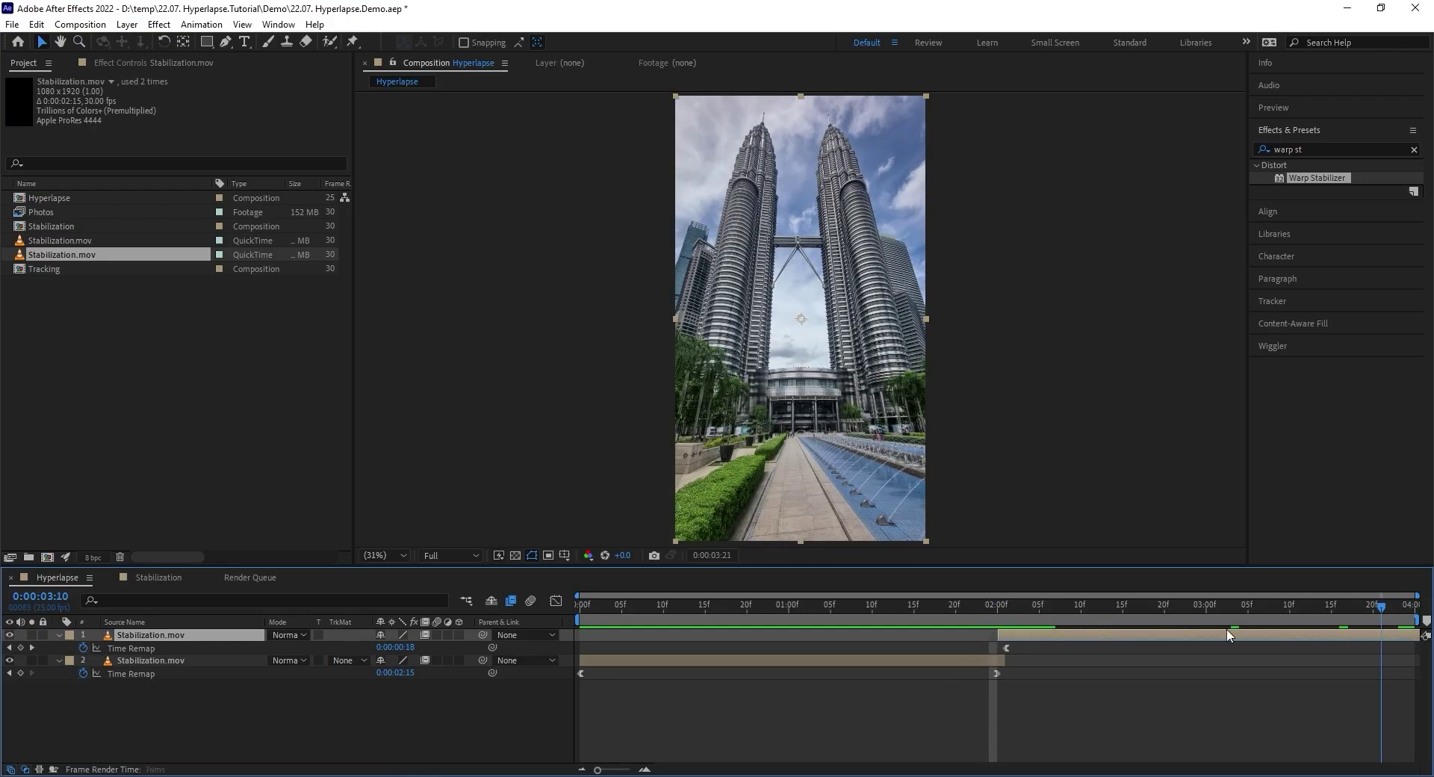
{"action": "left_click", "coordinate": [581, 625]}
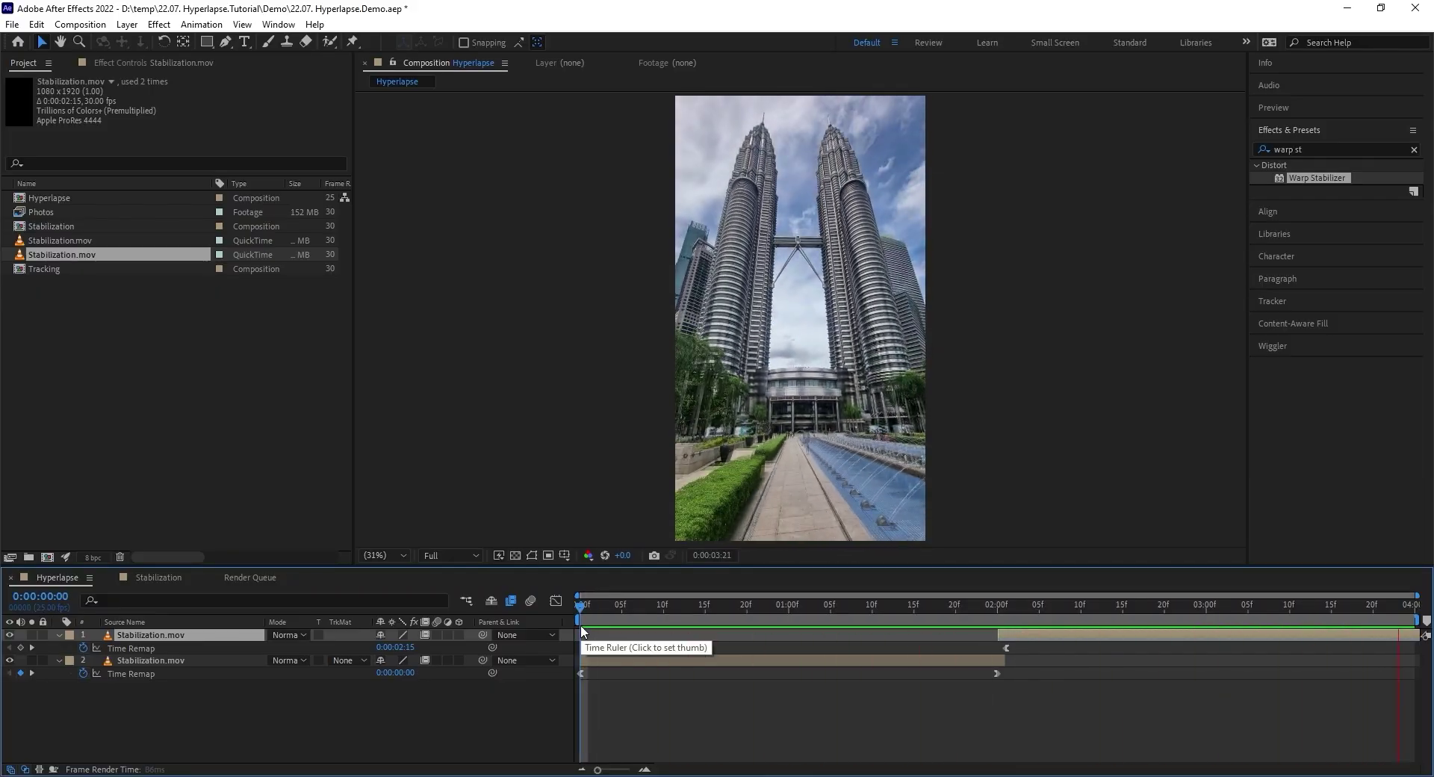
Stop playback, collapse the Time Remap properties and add a new adjustment layer on top.
{"action": "left_click", "coordinate": [585, 627]}
{"action": "key", "text": "u"}
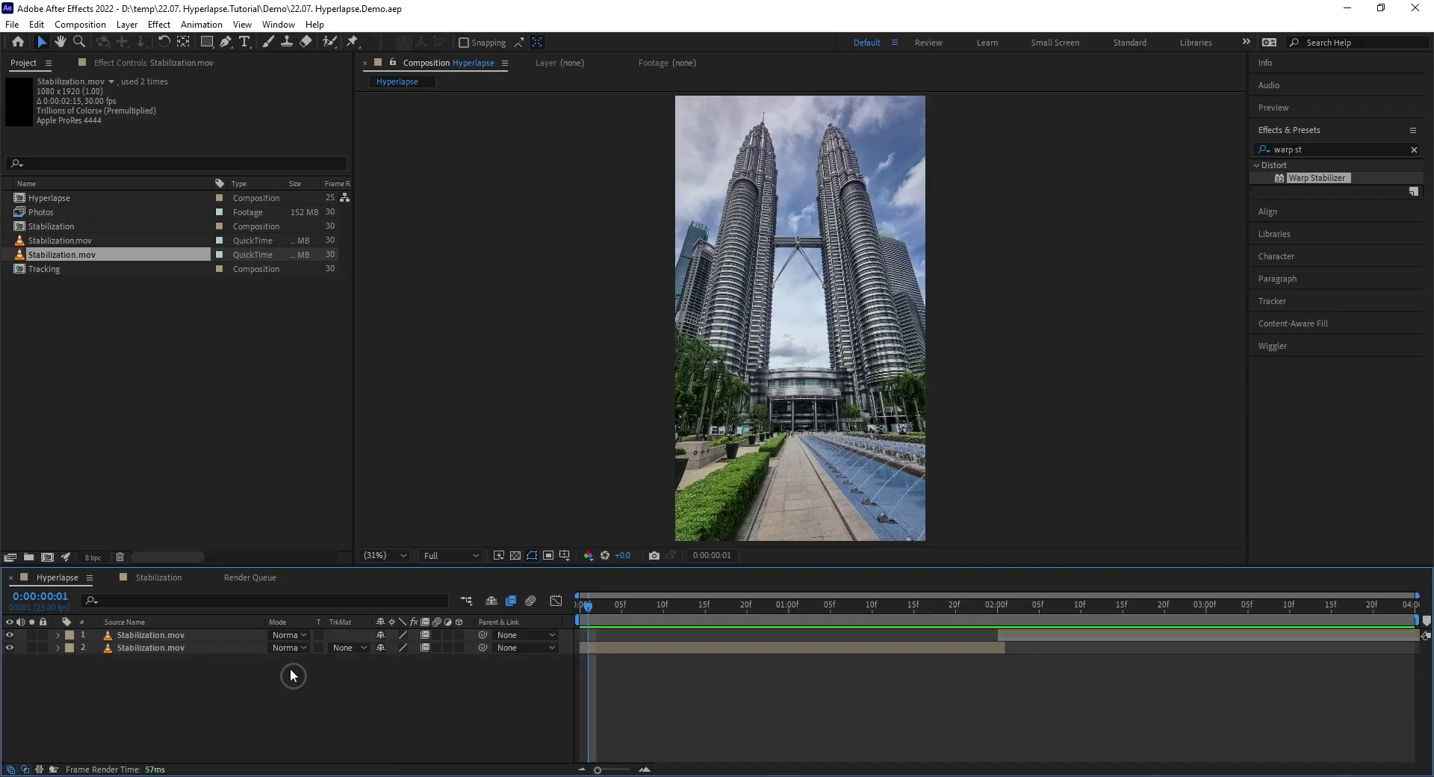
{"action": "left_click", "coordinate": [121, 28]}
{"action": "mouse_move", "coordinate": [132, 44]}
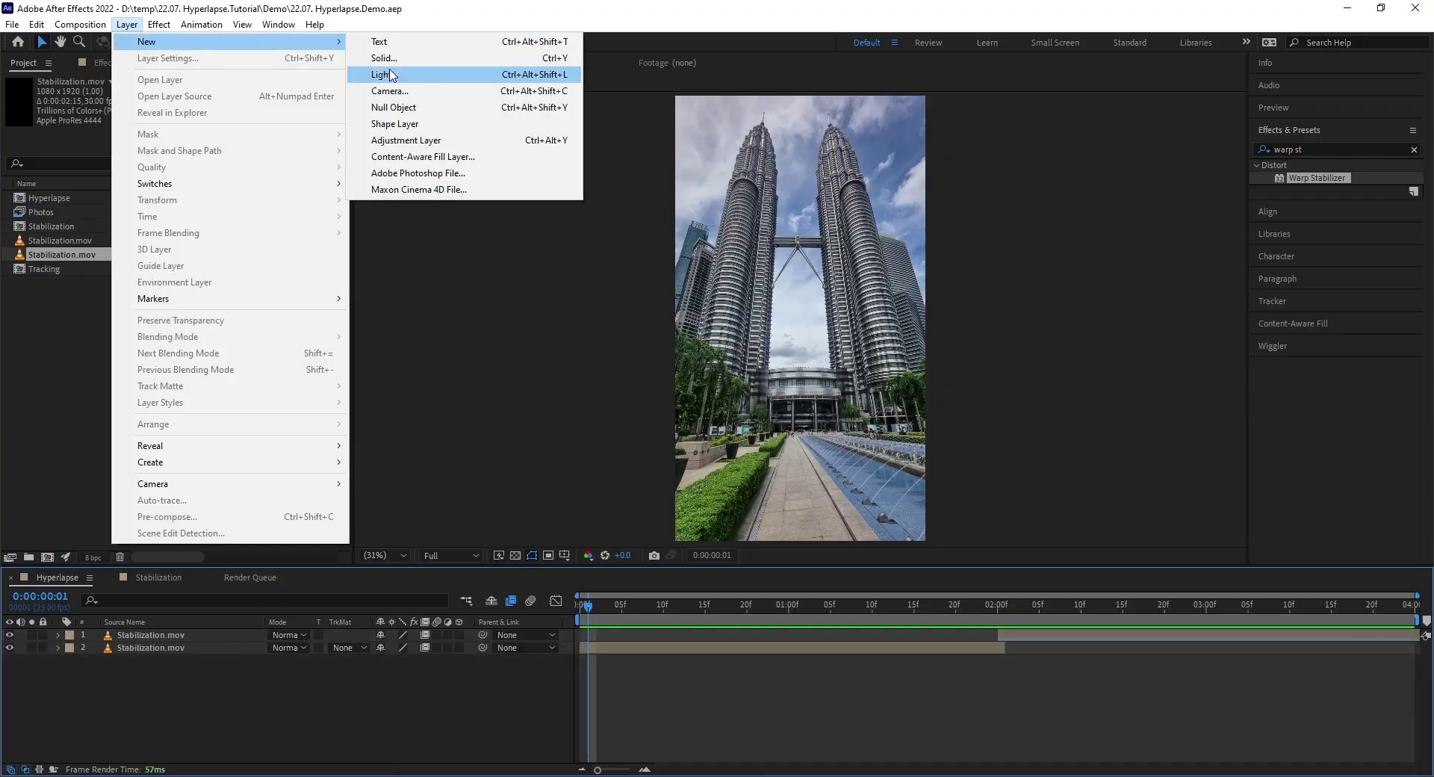
{"action": "left_click", "coordinate": [407, 143]}
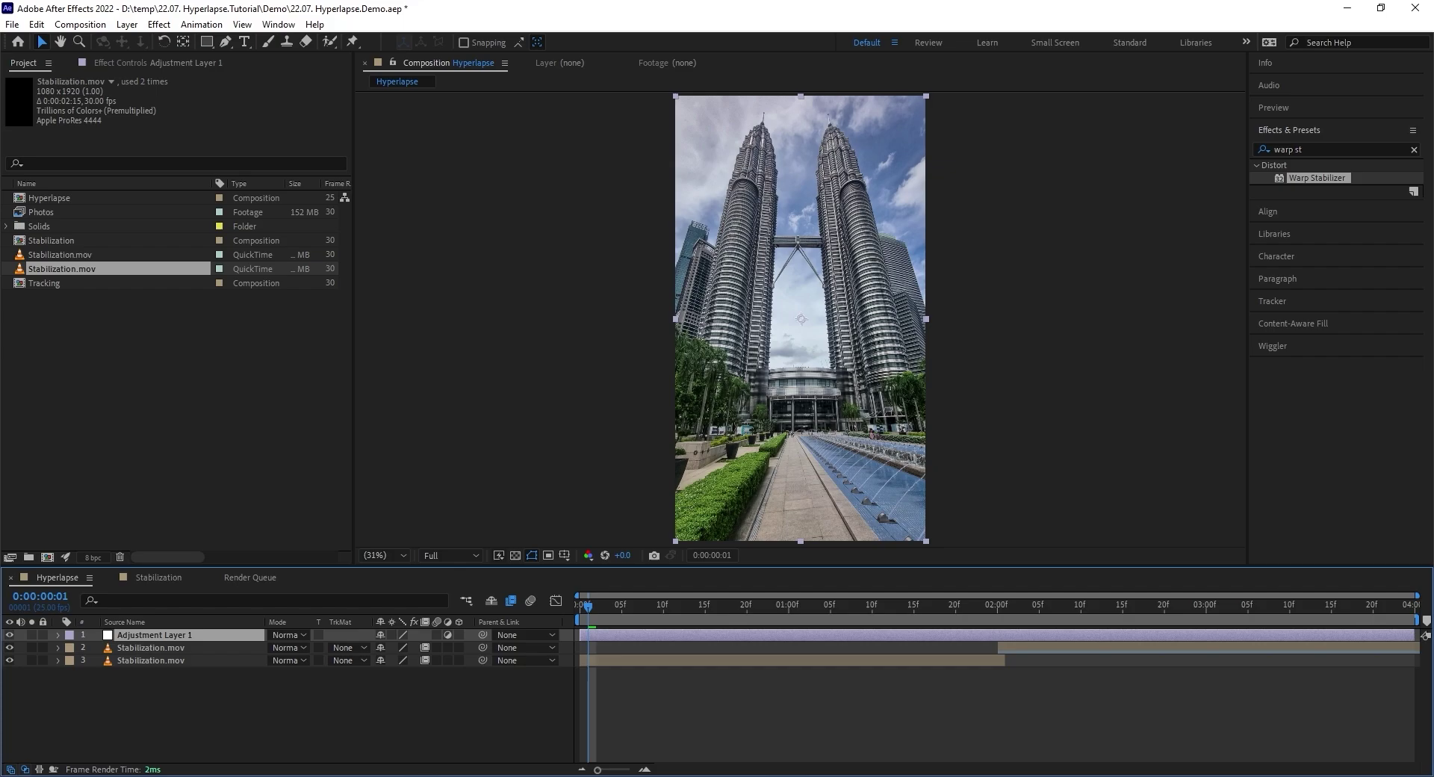
Search Effects & Presets for 'lumetri' and apply Lumetri Color to the adjustment layer.
{"action": "left_click", "coordinate": [1321, 149]}
{"action": "type", "text": "lumetri"}
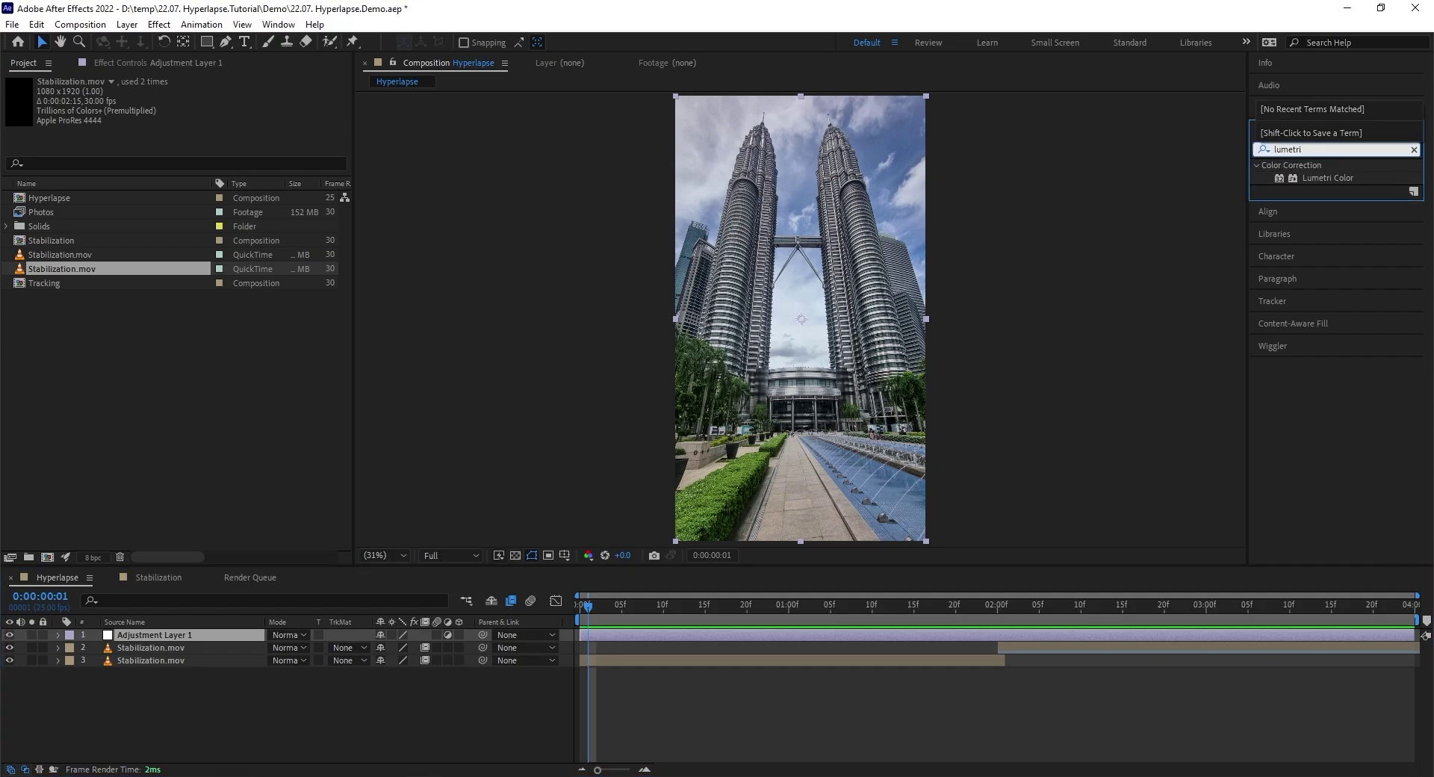
{"action": "double_click", "coordinate": [1342, 178]}
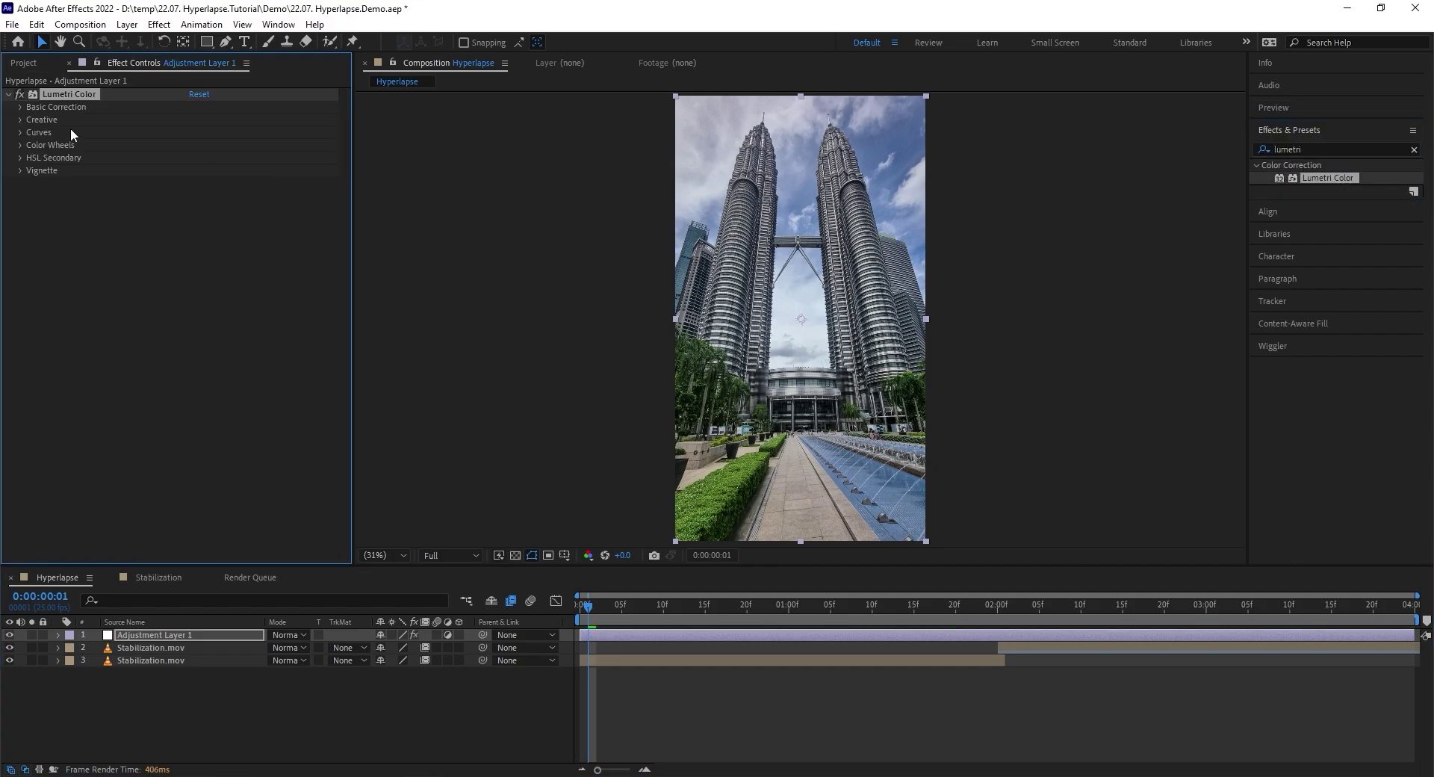
In Basic Correction, warm the Temperature, raise Contrast to 37 and lift Shadows to 35.
{"action": "left_click", "coordinate": [20, 107]}
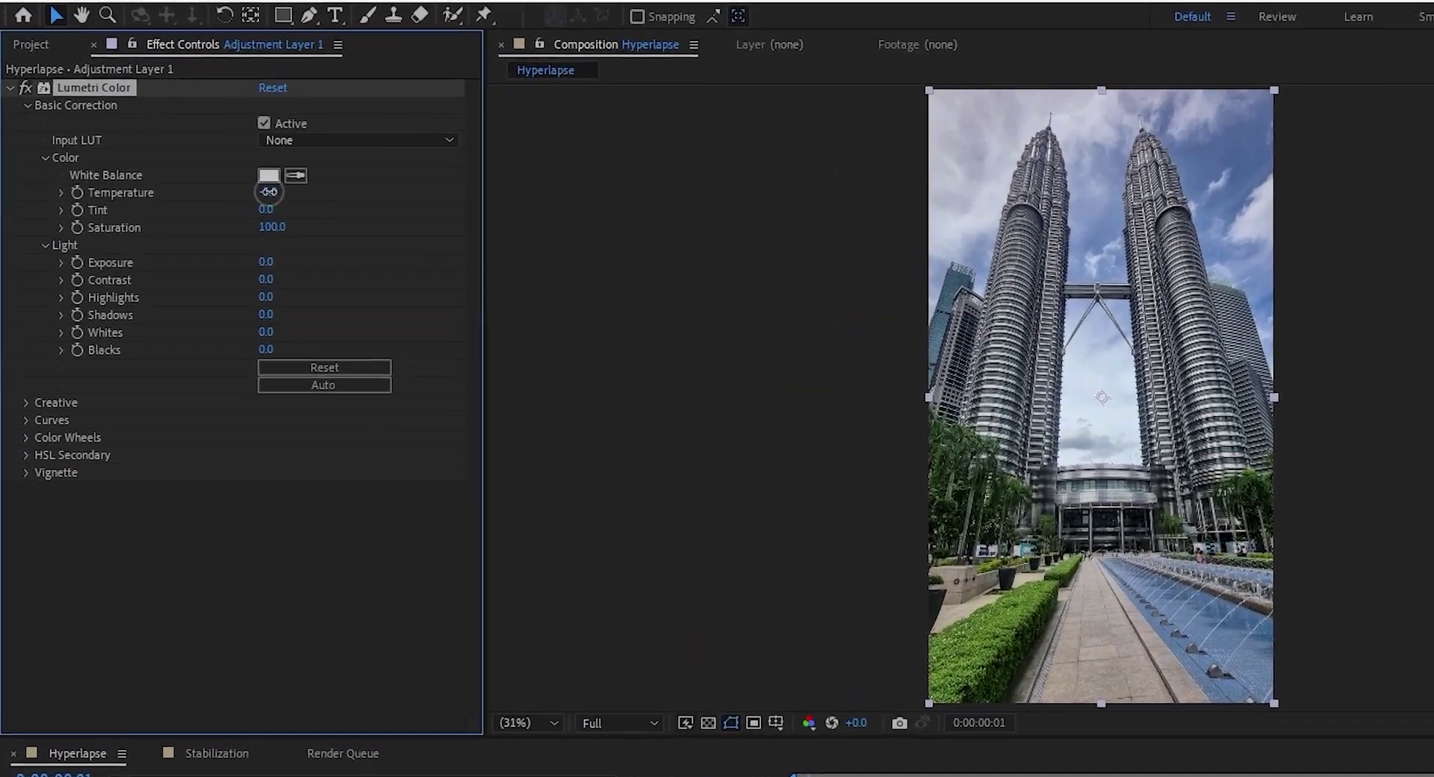
{"action": "left_click_drag", "start_coordinate": [269, 191], "coordinate": [308, 228]}
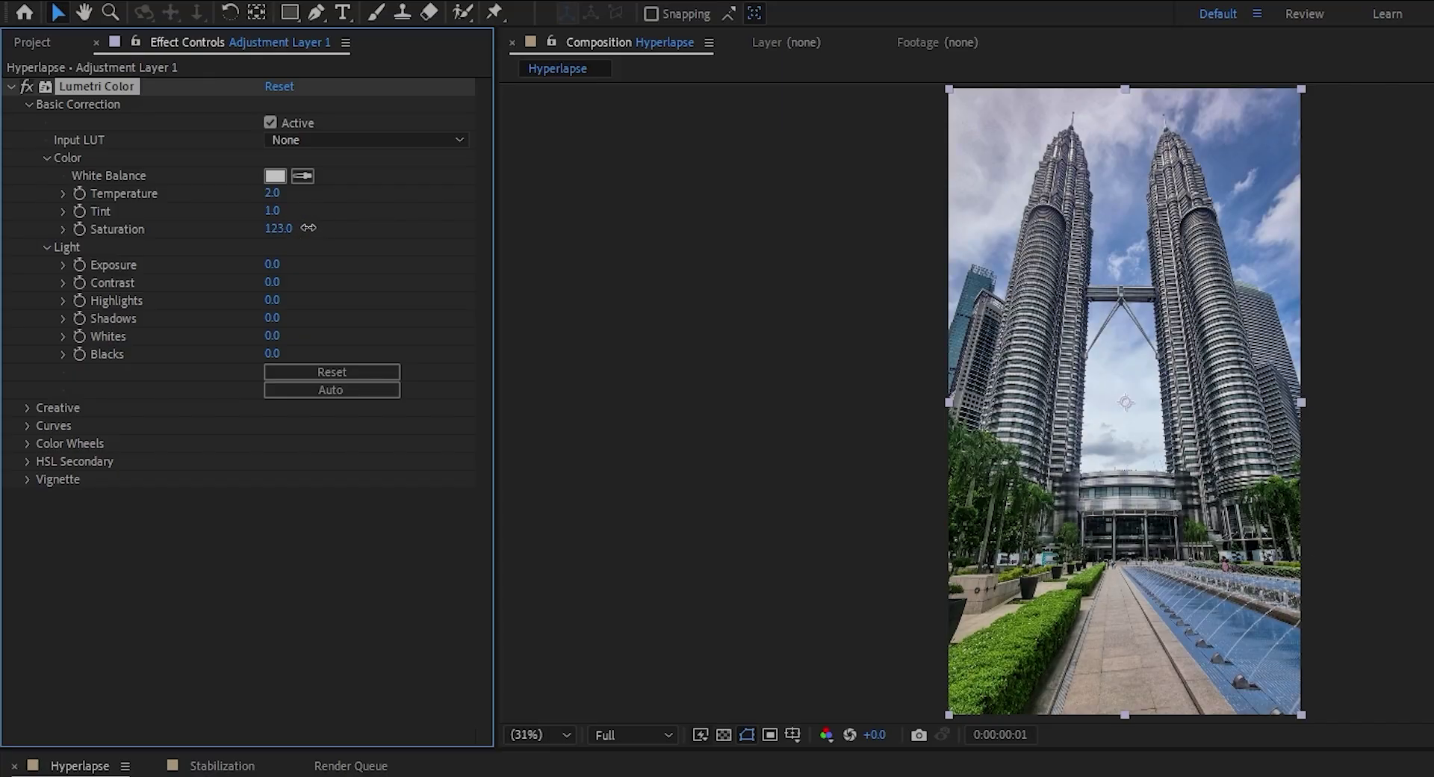
{"action": "left_click_drag", "start_coordinate": [284, 277], "coordinate": [309, 300]}
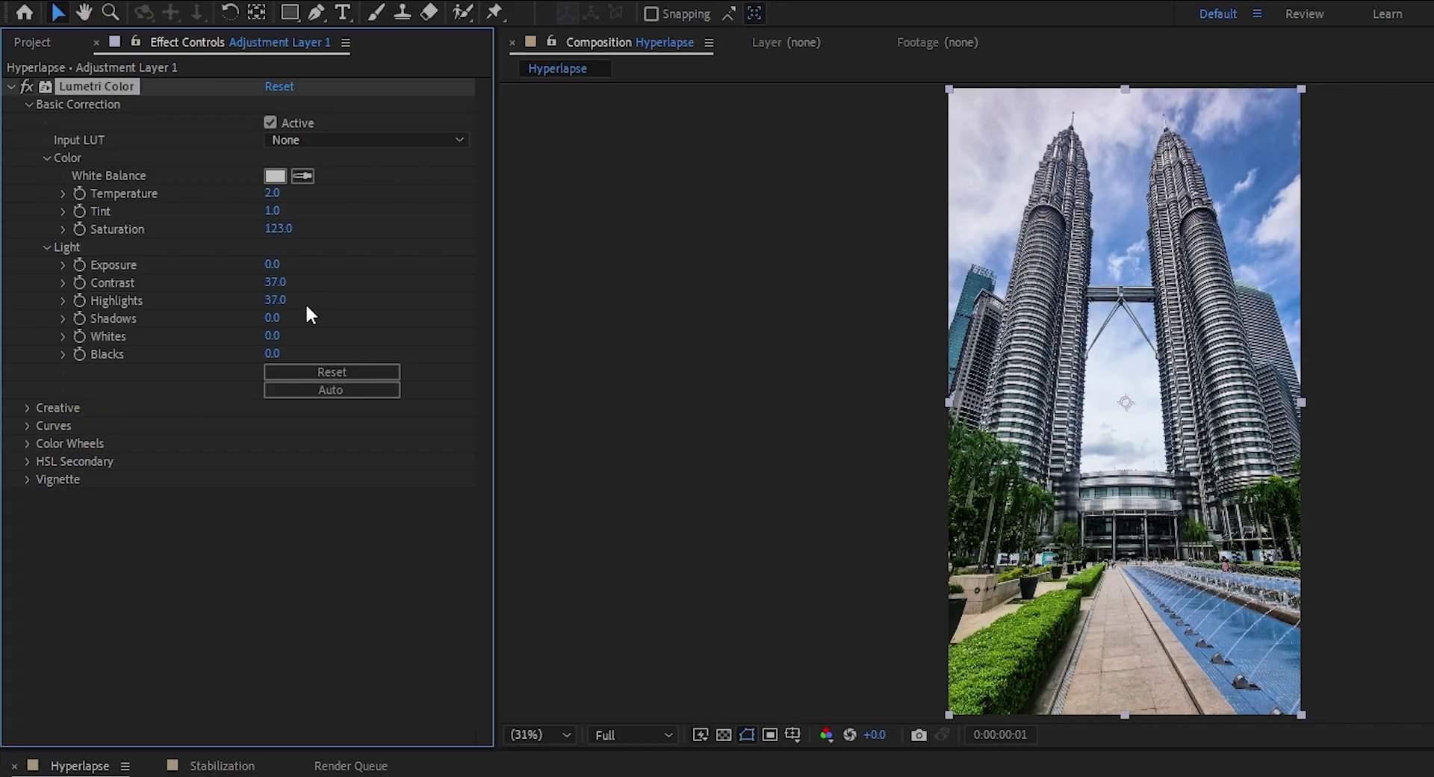
{"action": "left_click_drag", "start_coordinate": [270, 319], "coordinate": [299, 322]}
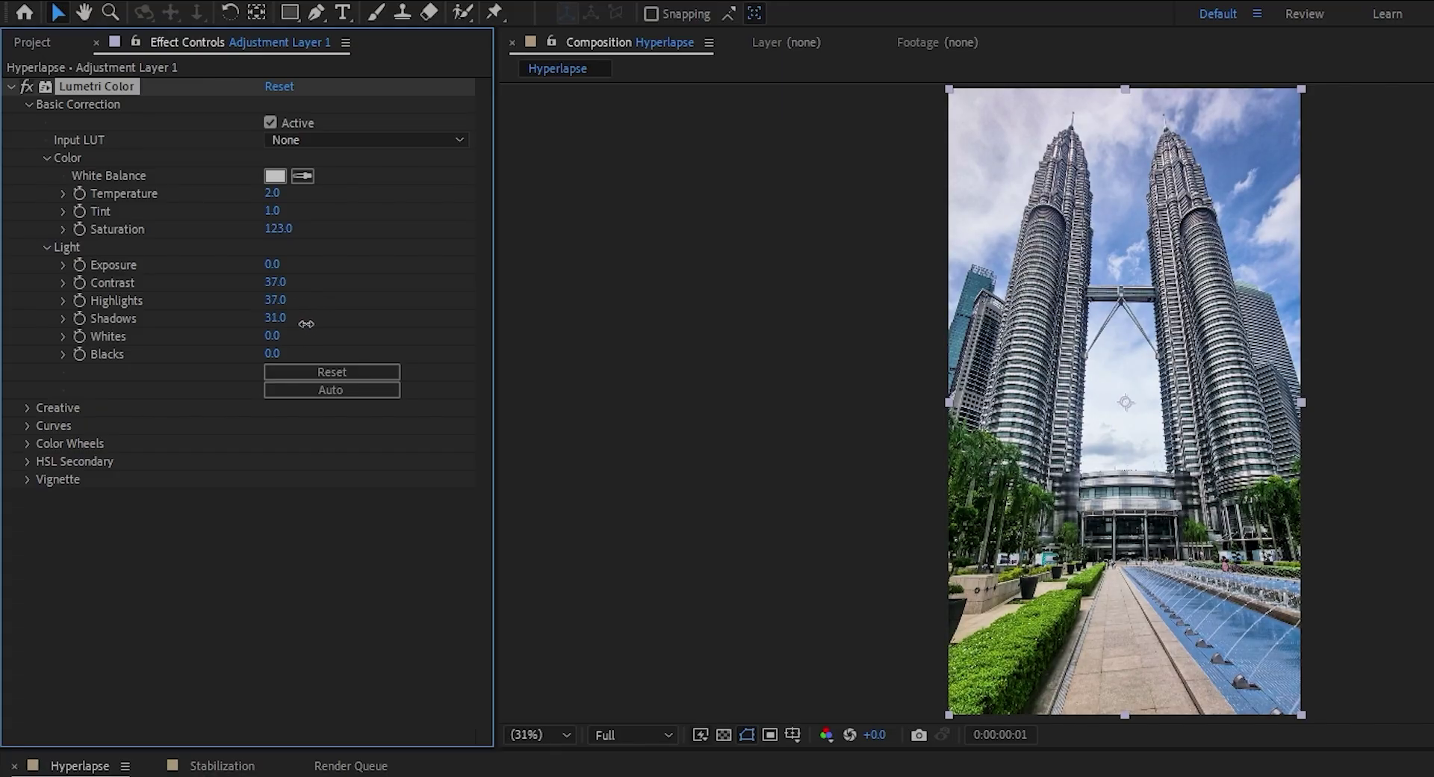
Nudge Exposure to 0.1, raise Blacks to 5 and pull Highlights down to -11.
{"action": "left_click_drag", "start_coordinate": [274, 265], "coordinate": [352, 272]}
{"action": "left_click", "coordinate": [308, 306]}
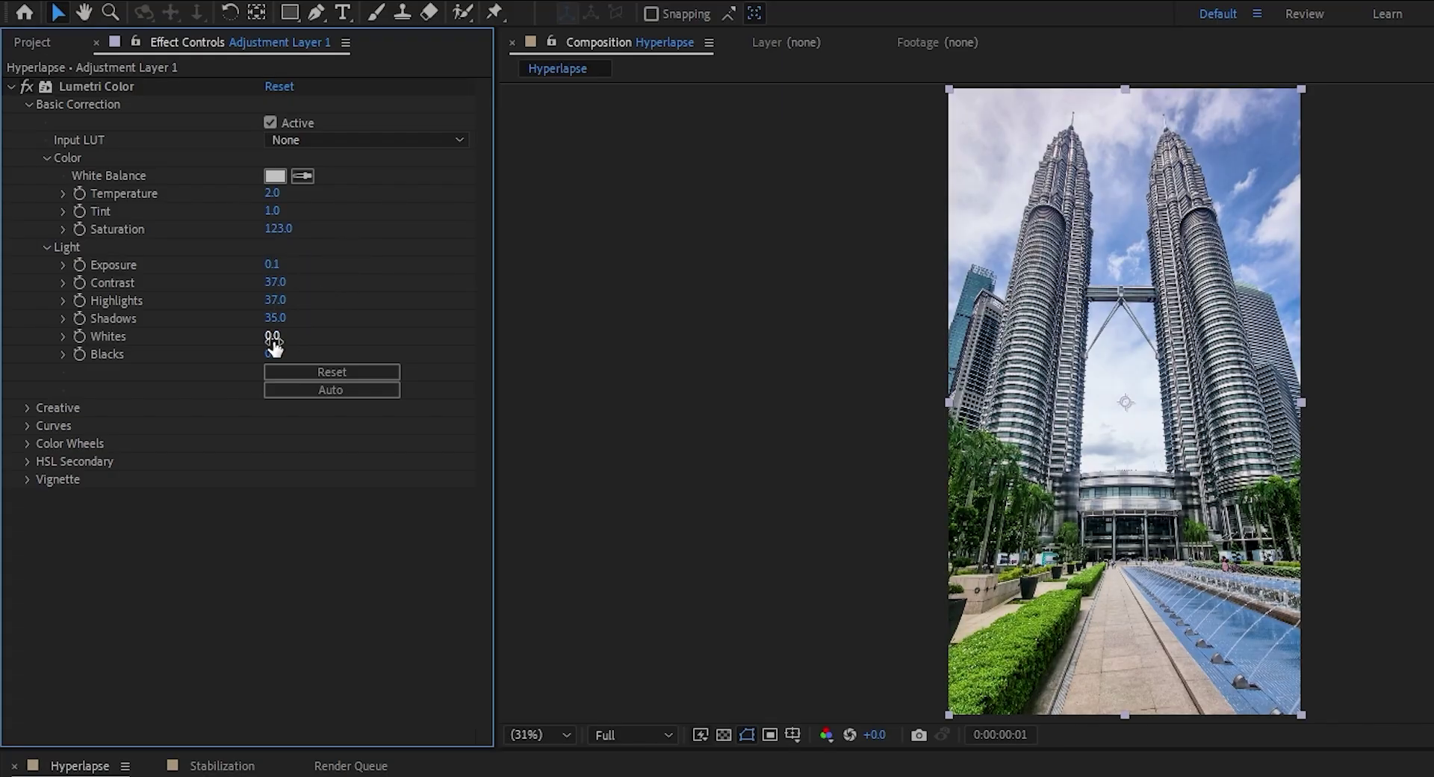
{"action": "left_click_drag", "start_coordinate": [274, 354], "coordinate": [289, 337]}
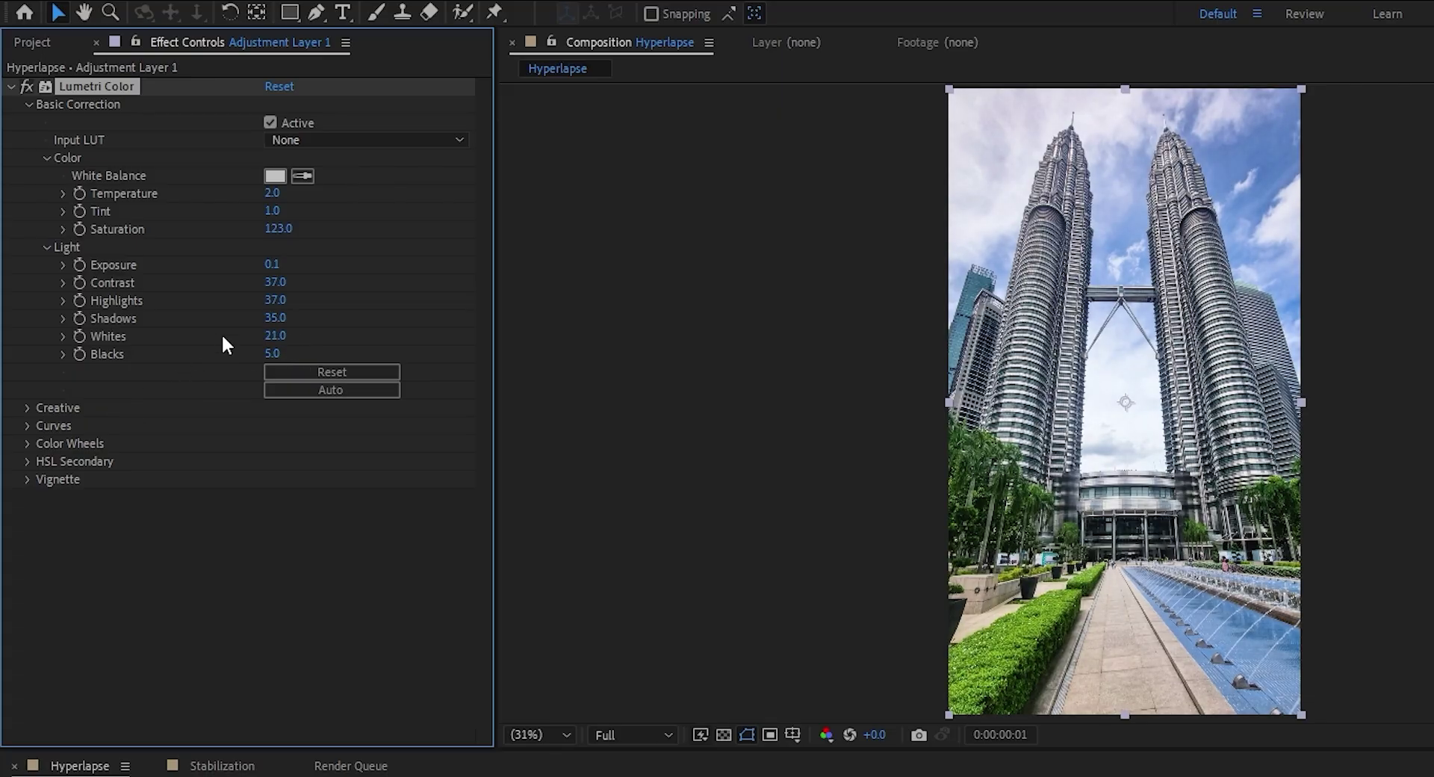
{"action": "left_click_drag", "start_coordinate": [273, 299], "coordinate": [214, 307]}
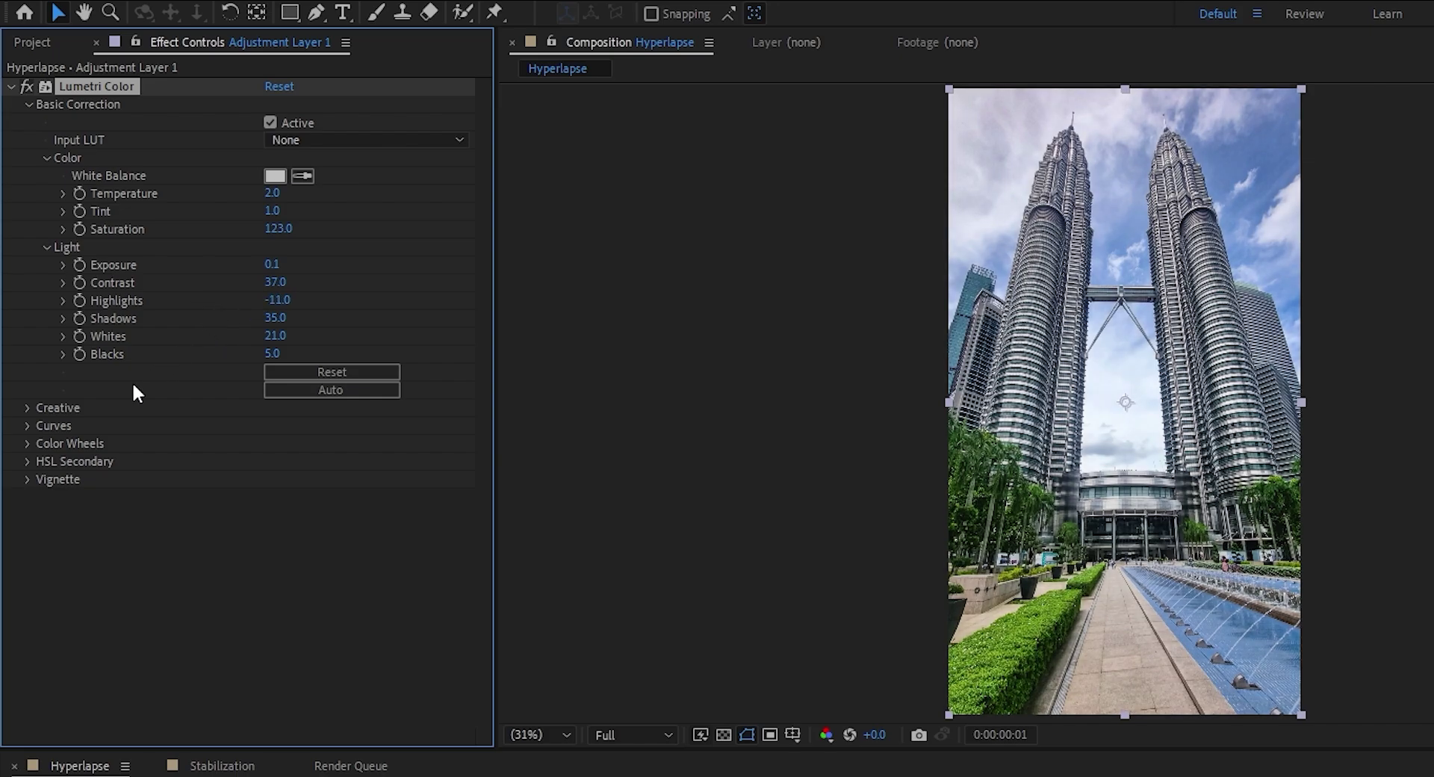
Expand the Creative section and add a Faded Film amount of 21.
{"action": "left_click", "coordinate": [28, 407]}
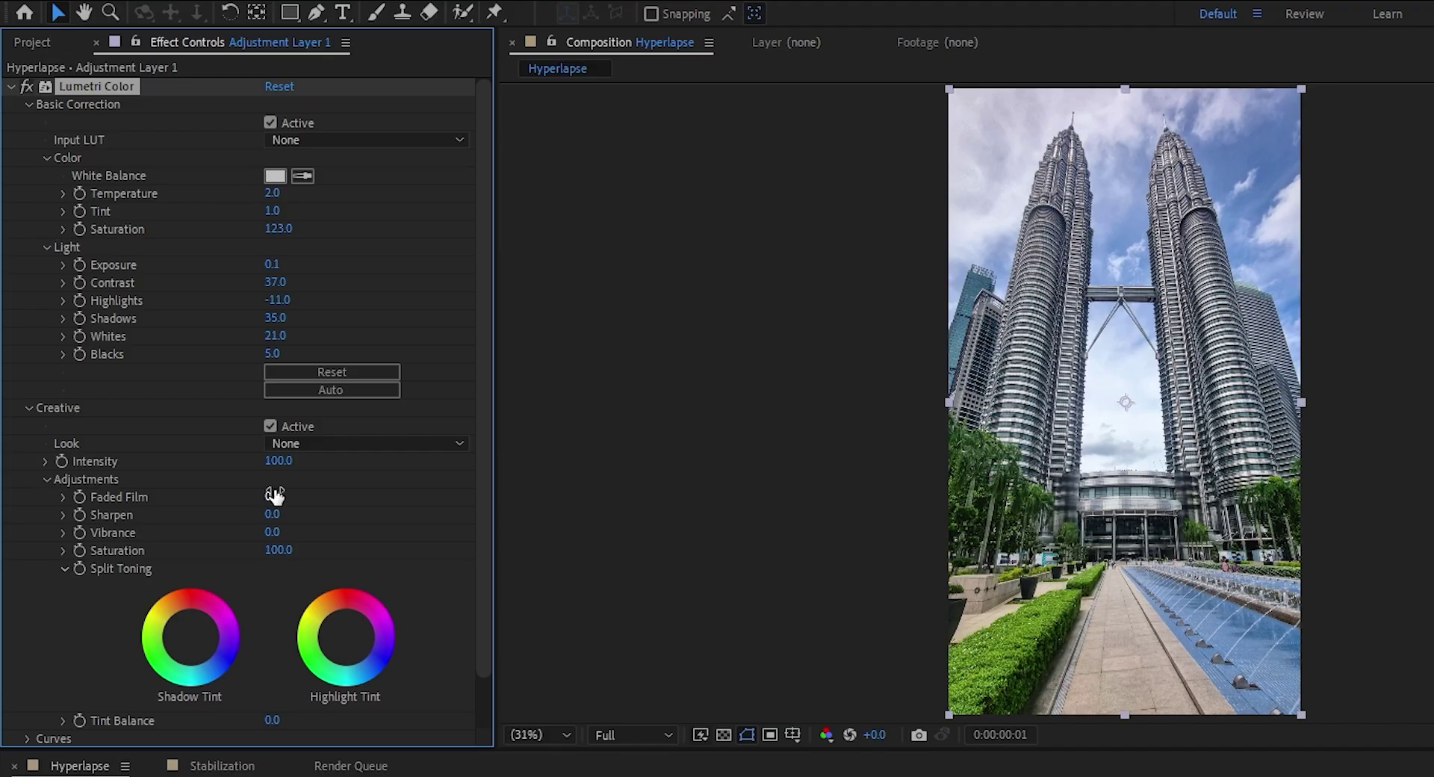
{"action": "left_click_drag", "start_coordinate": [273, 494], "coordinate": [296, 515]}
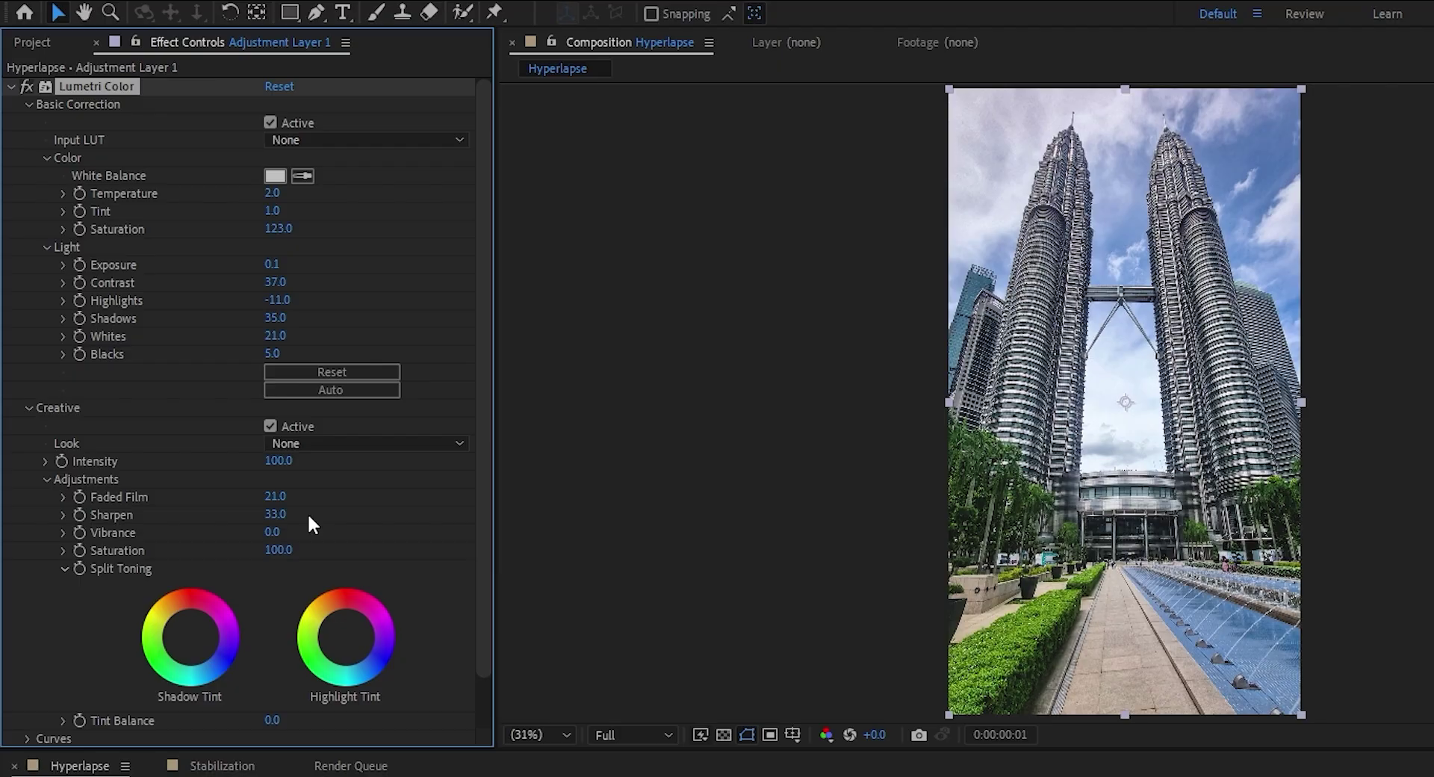
{"action": "scroll", "coordinate": [110, 632], "scroll_direction": "down", "scroll_amount": 2}
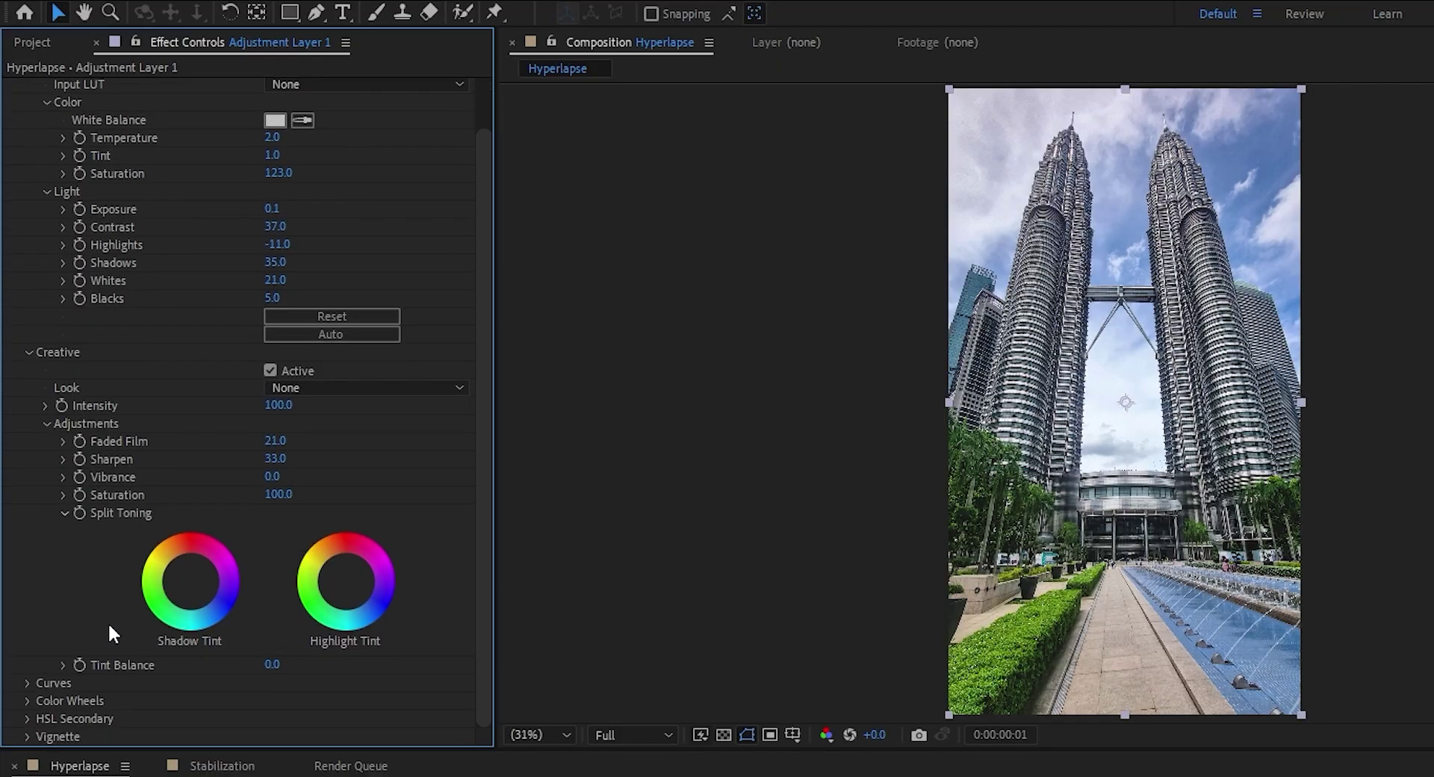
Lift the RGB curve's black point and add upper and lower points forming a gentle S-curve.
{"action": "left_click", "coordinate": [27, 683]}
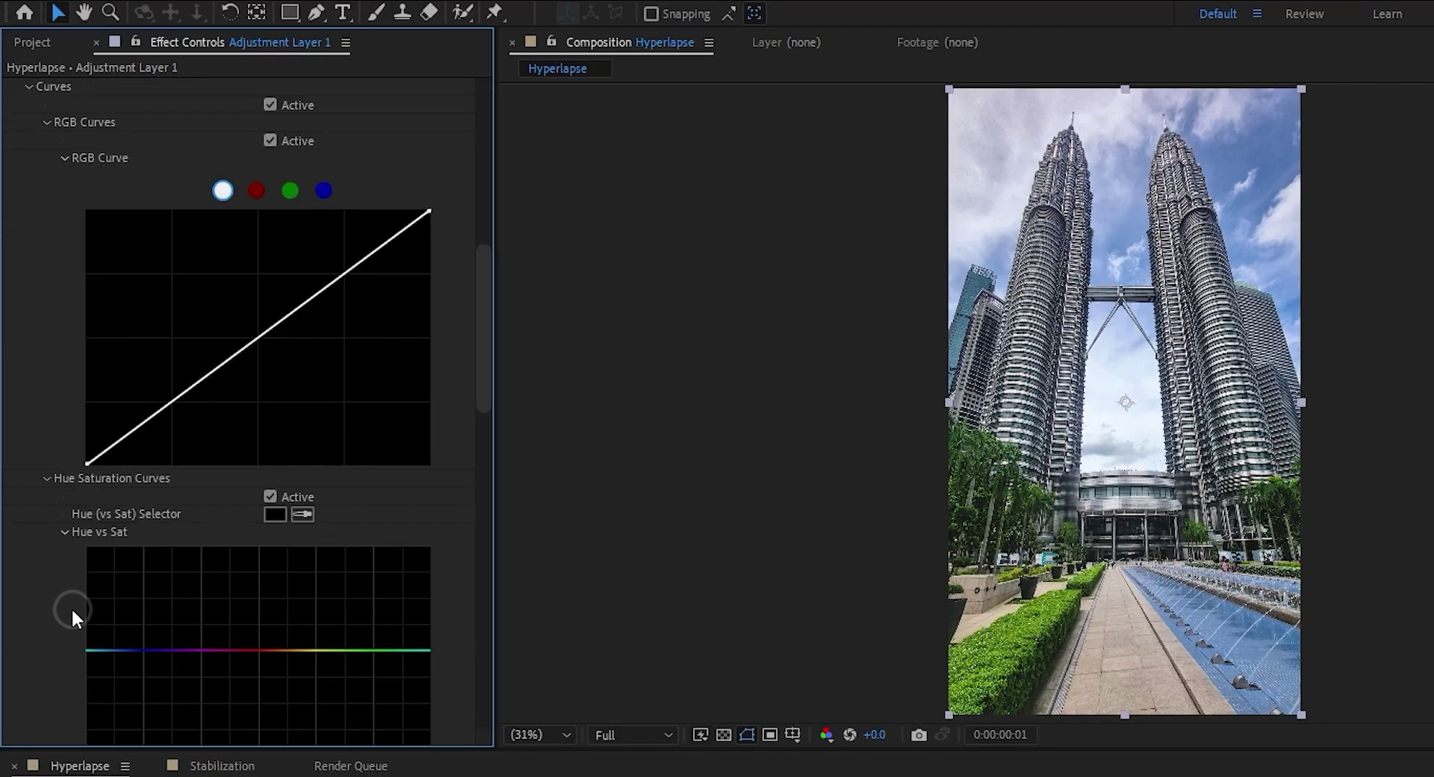
{"action": "scroll", "coordinate": [79, 612], "scroll_direction": "up", "scroll_amount": 2}
{"action": "mouse_move", "coordinate": [86, 511]}
{"action": "left_mouse_down"}
{"action": "mouse_move", "coordinate": [87, 471]}
{"action": "mouse_move", "coordinate": [83, 521]}
{"action": "mouse_move", "coordinate": [80, 506]}
{"action": "left_mouse_up"}
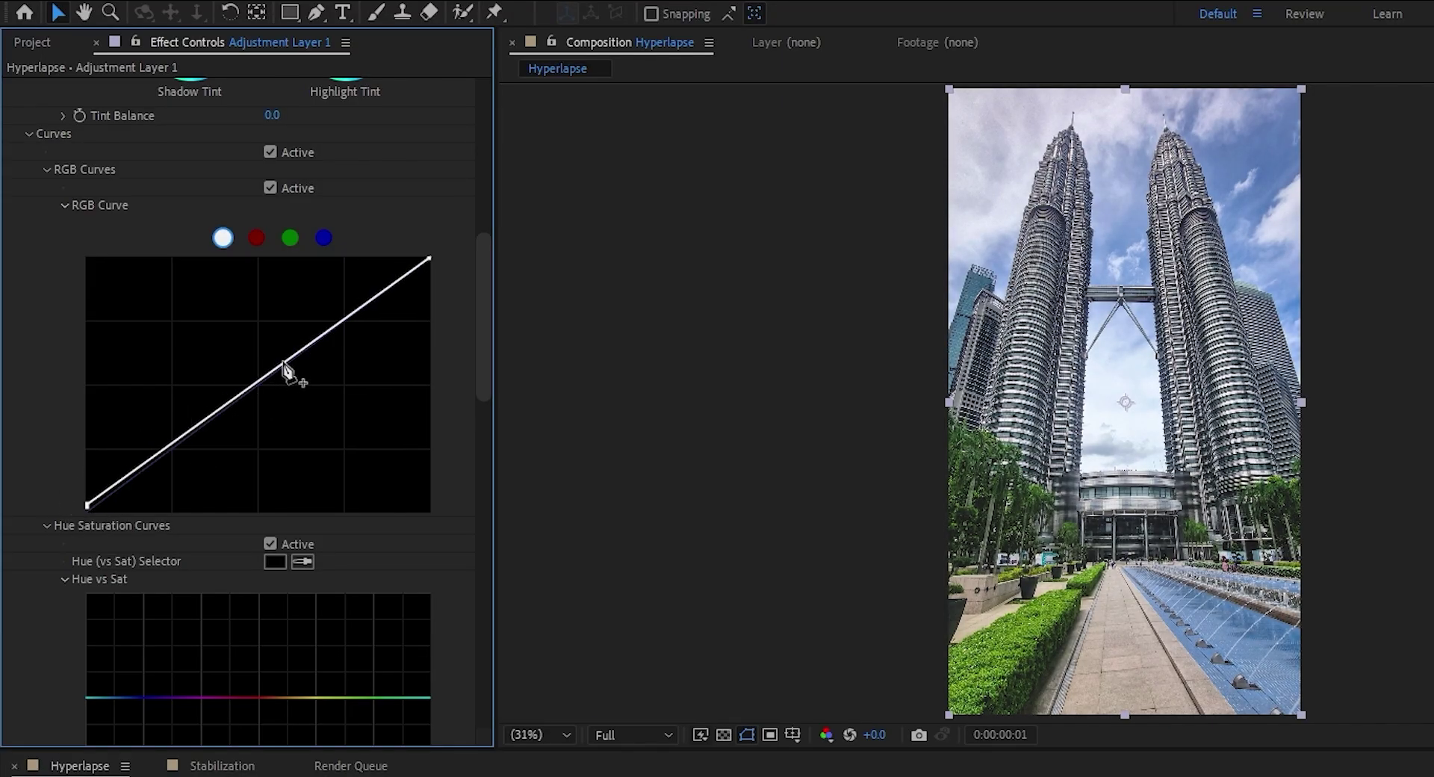
{"action": "left_click_drag", "start_coordinate": [327, 337], "coordinate": [323, 330]}
{"action": "left_click_drag", "start_coordinate": [213, 410], "coordinate": [213, 423]}
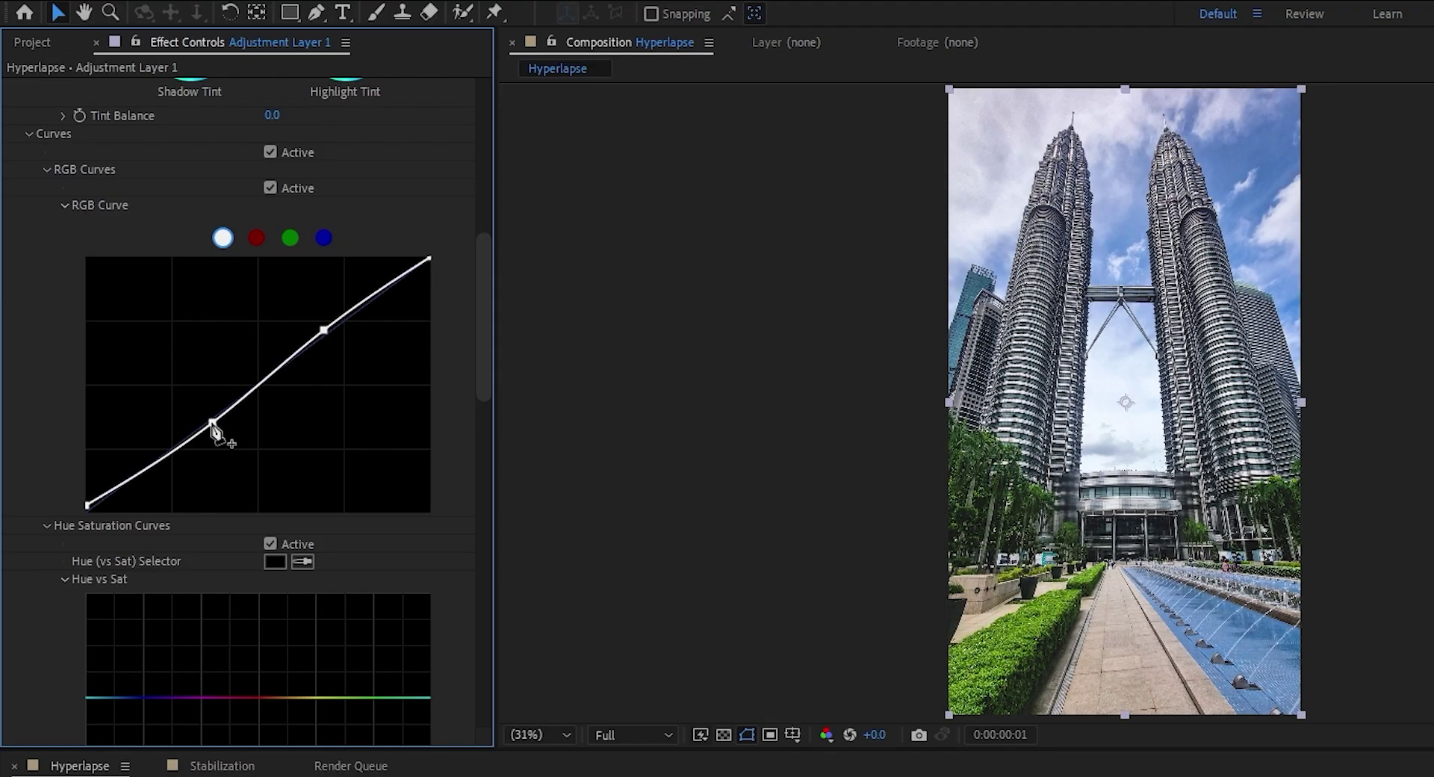
{"action": "scroll", "coordinate": [167, 523], "scroll_direction": "down", "scroll_amount": 5}
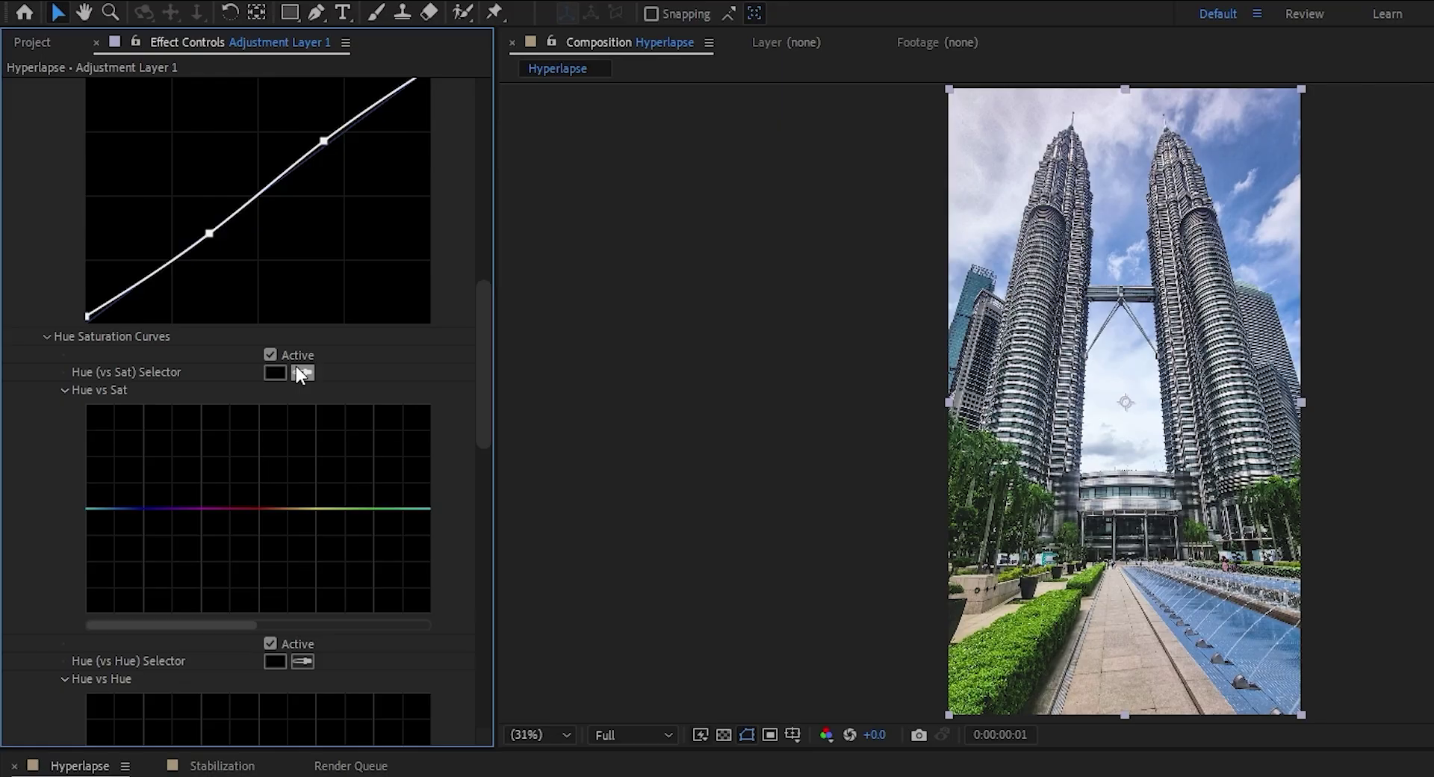
In Hue vs Sat, sample the sky blue and boost saturation of the blues and greens.
{"action": "left_click", "coordinate": [298, 369]}
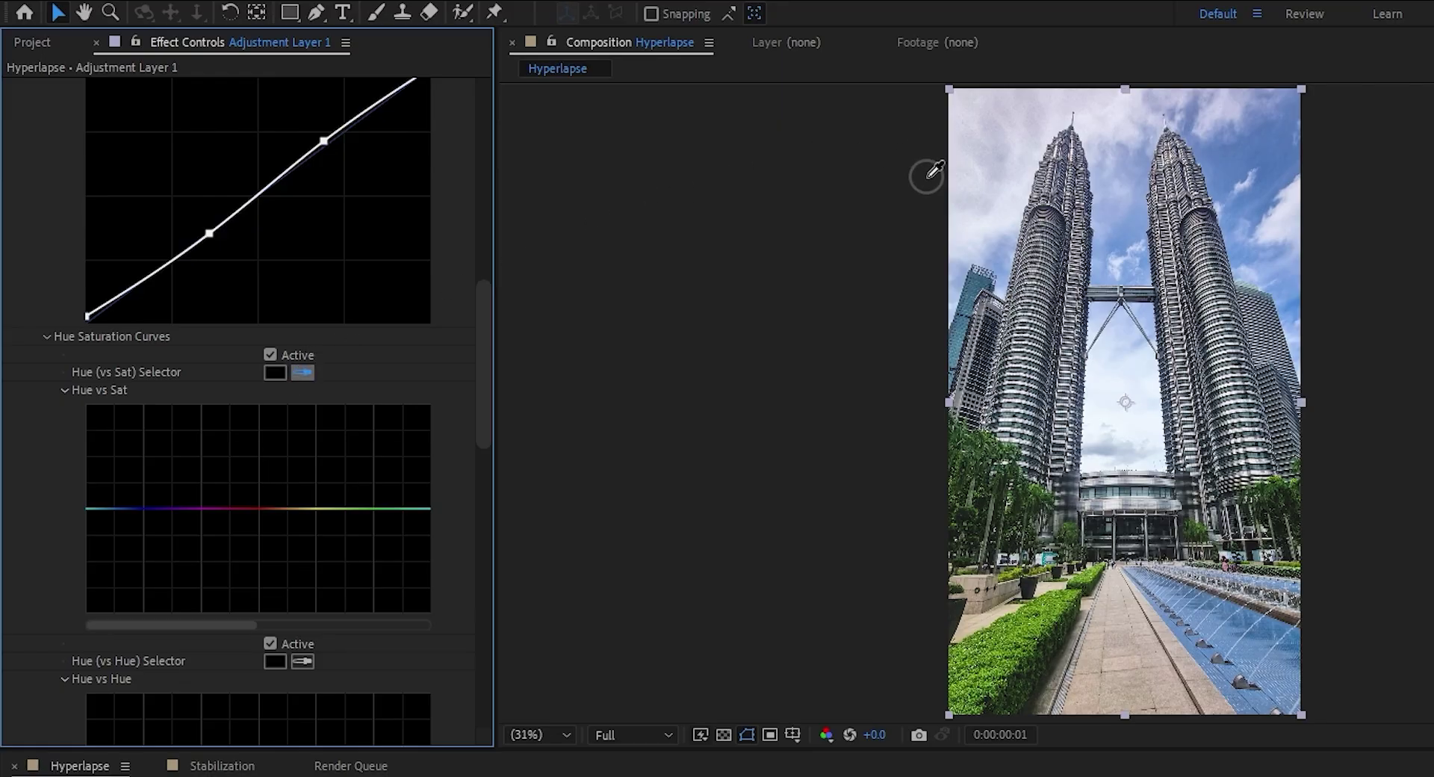
{"action": "left_click", "coordinate": [1231, 161]}
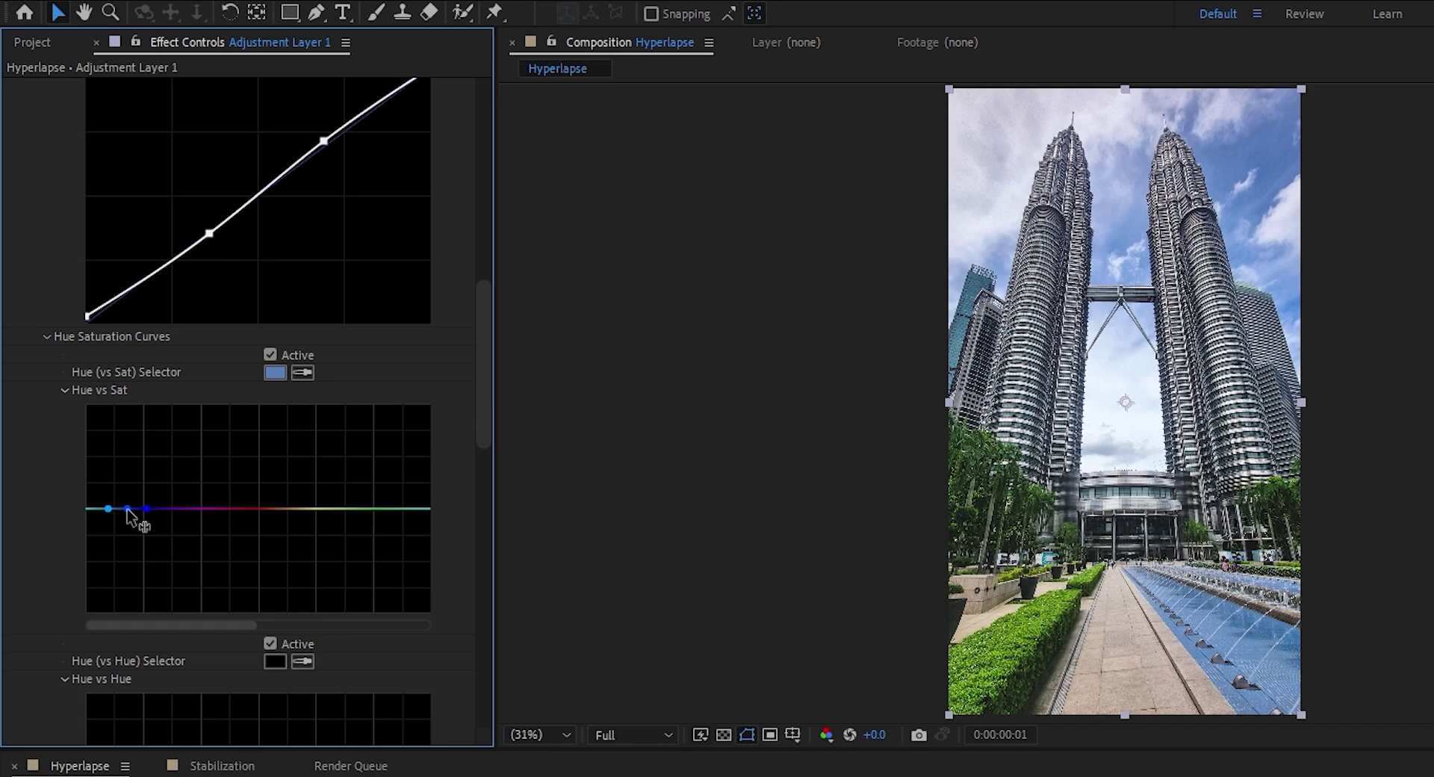
{"action": "left_click_drag", "start_coordinate": [127, 508], "coordinate": [100, 473]}
{"action": "left_click", "coordinate": [391, 508]}
{"action": "left_click", "coordinate": [297, 510]}
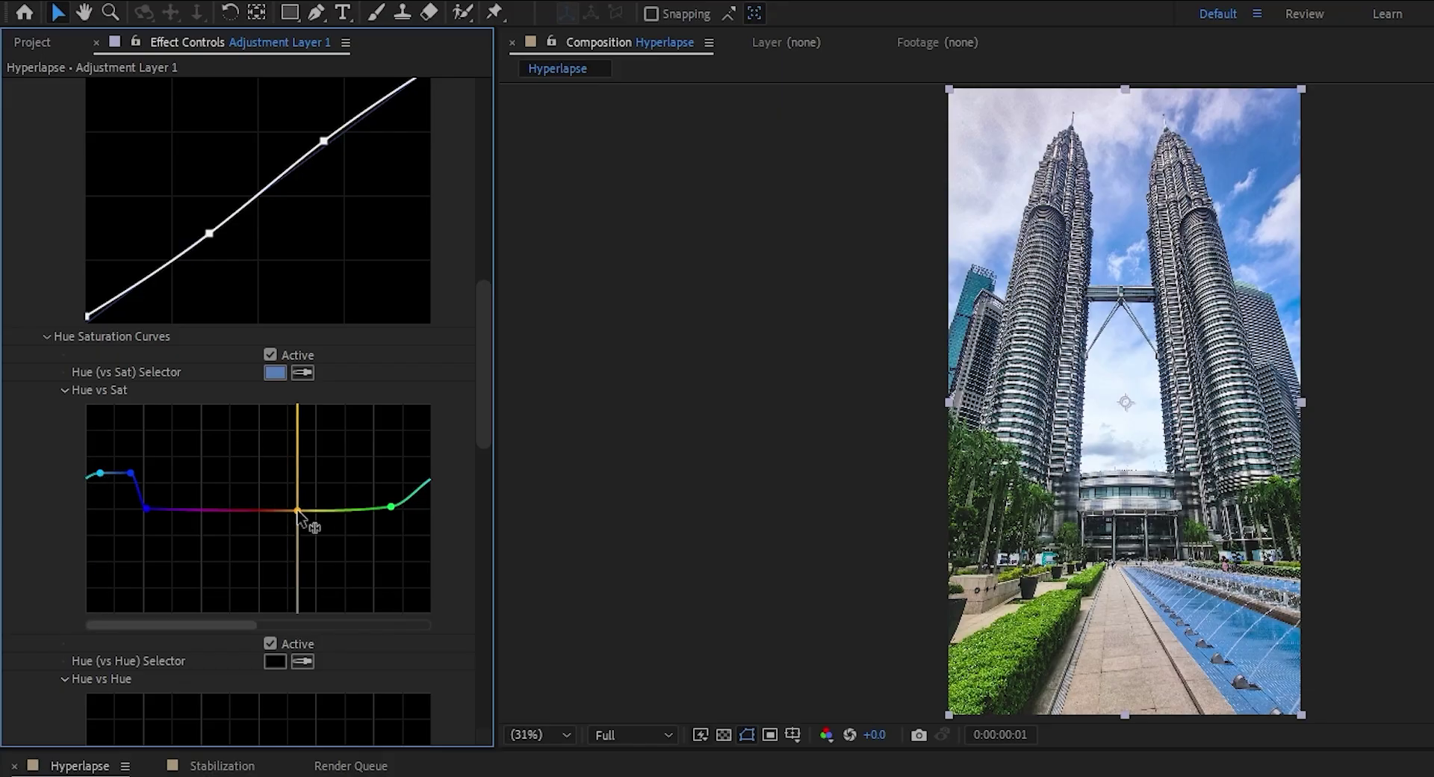
{"action": "left_click_drag", "start_coordinate": [391, 507], "coordinate": [371, 487]}
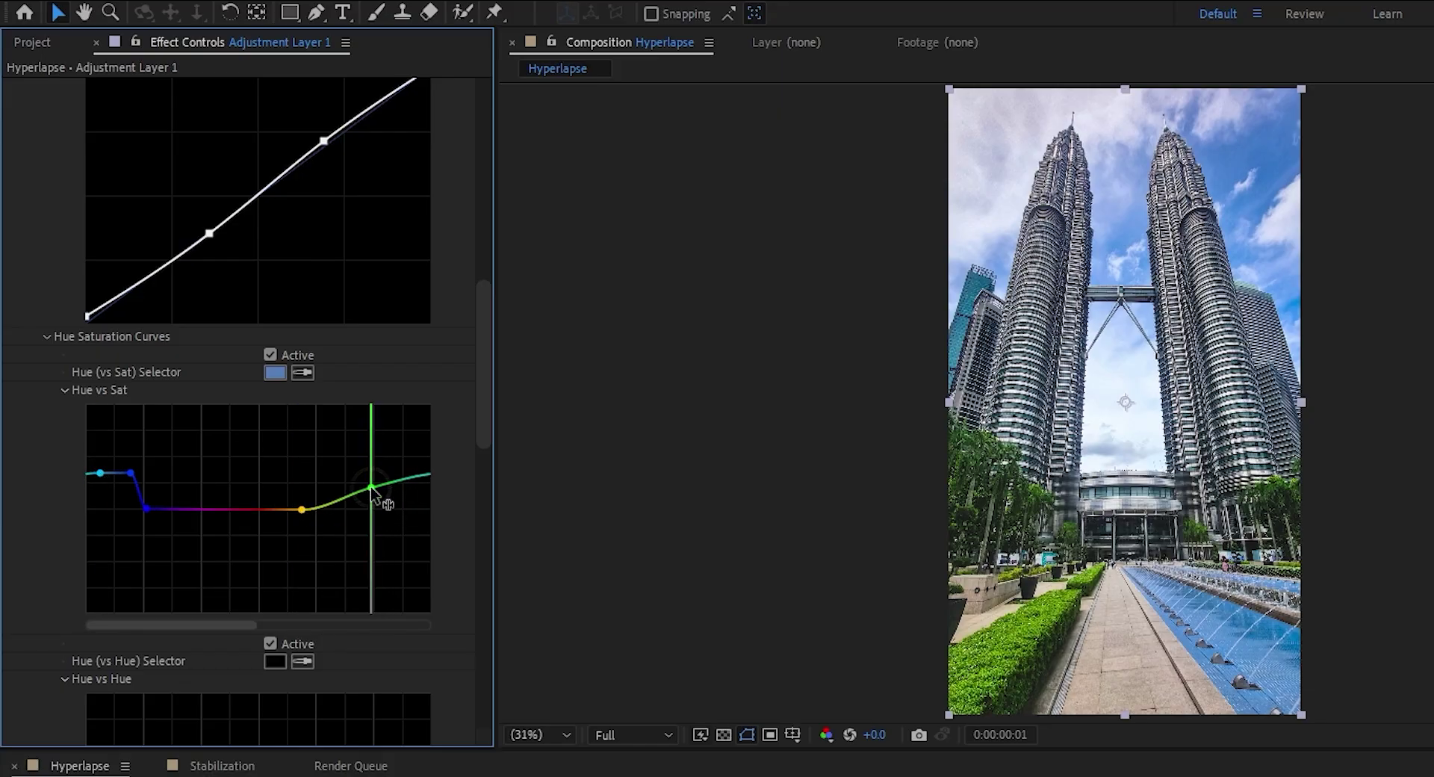
{"action": "scroll", "coordinate": [455, 480], "scroll_direction": "down", "scroll_amount": 5}
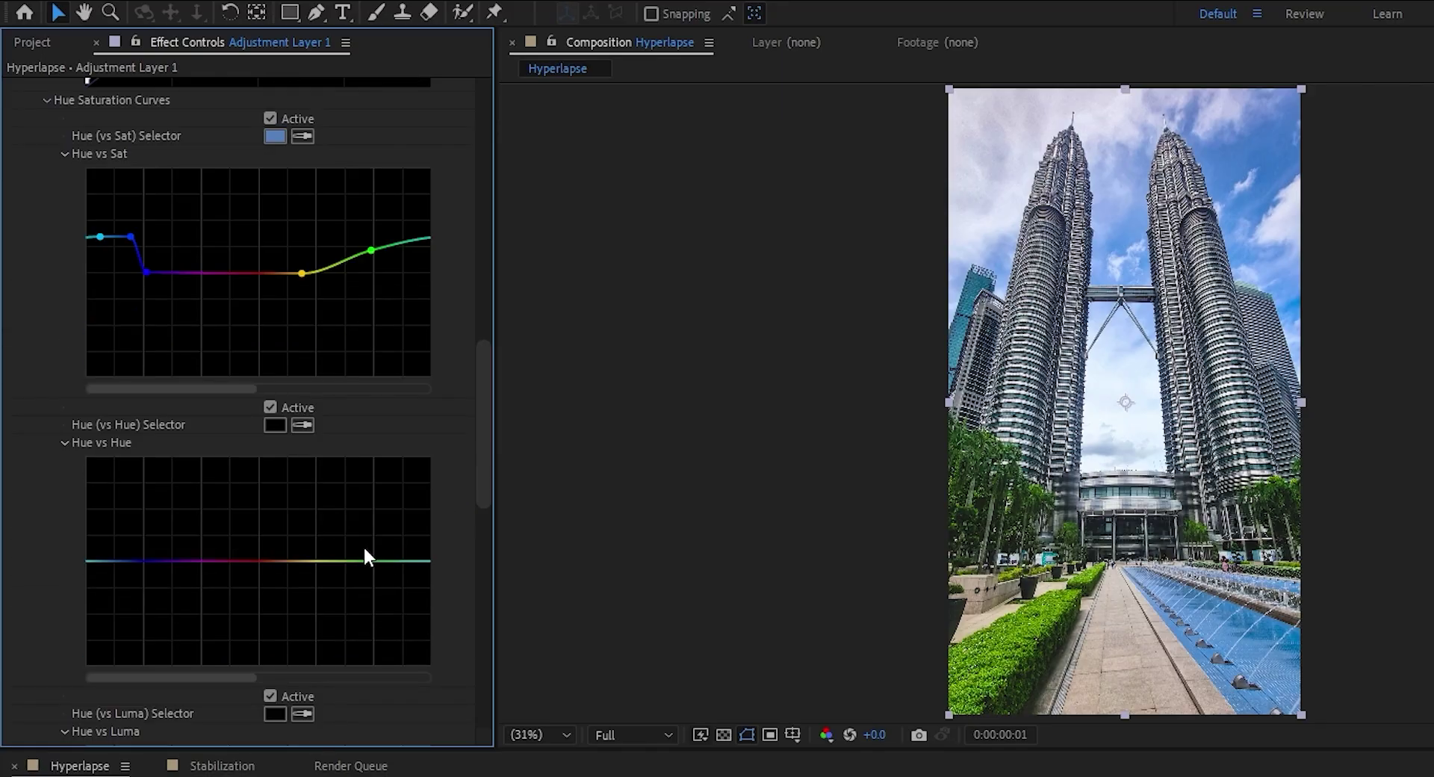
In Hue vs Hue, shift the foliage green and the sky blue toward teal, refining the blue boost.
{"action": "left_click", "coordinate": [302, 424]}
{"action": "left_click", "coordinate": [1034, 635]}
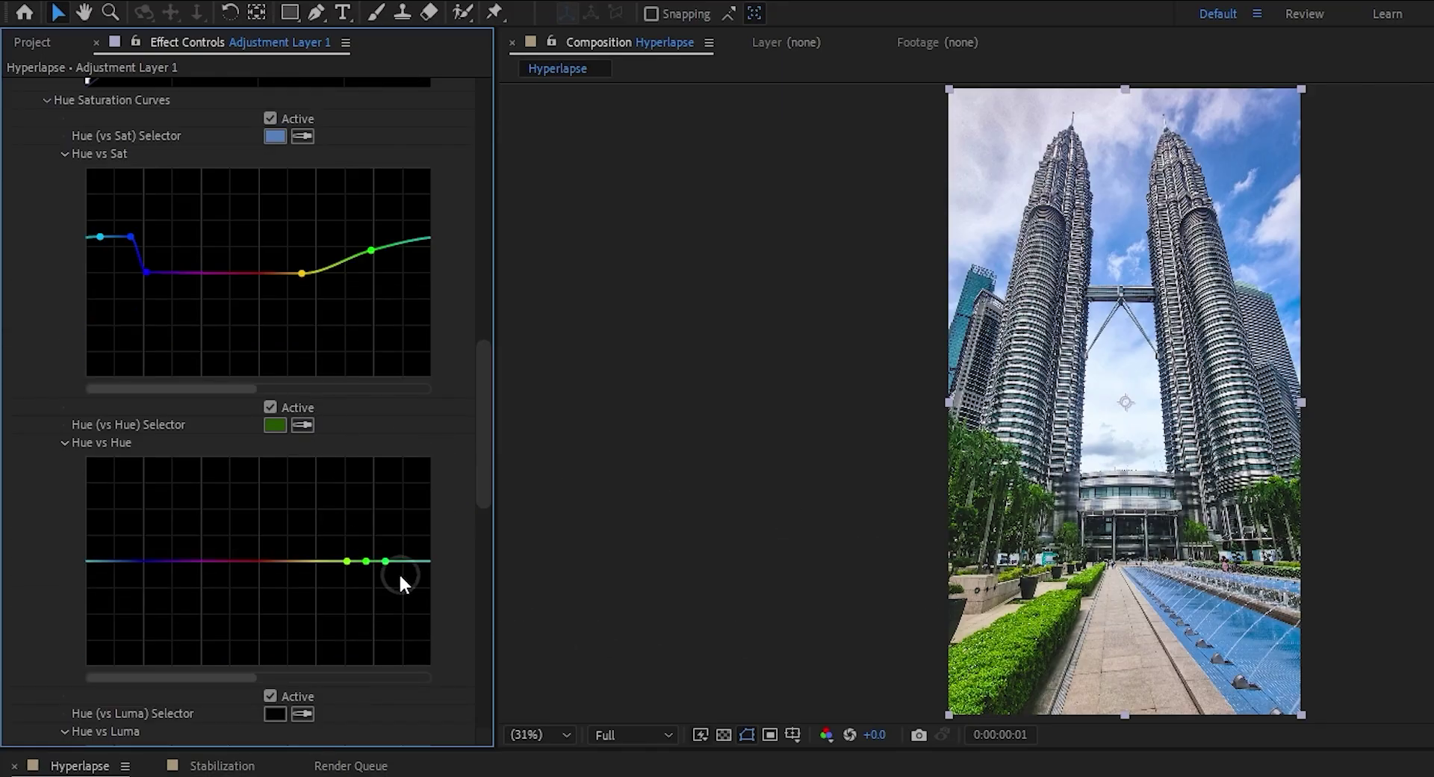
{"action": "mouse_move", "coordinate": [366, 560]}
{"action": "left_mouse_down"}
{"action": "mouse_move", "coordinate": [378, 529]}
{"action": "mouse_move", "coordinate": [368, 544]}
{"action": "left_mouse_up"}
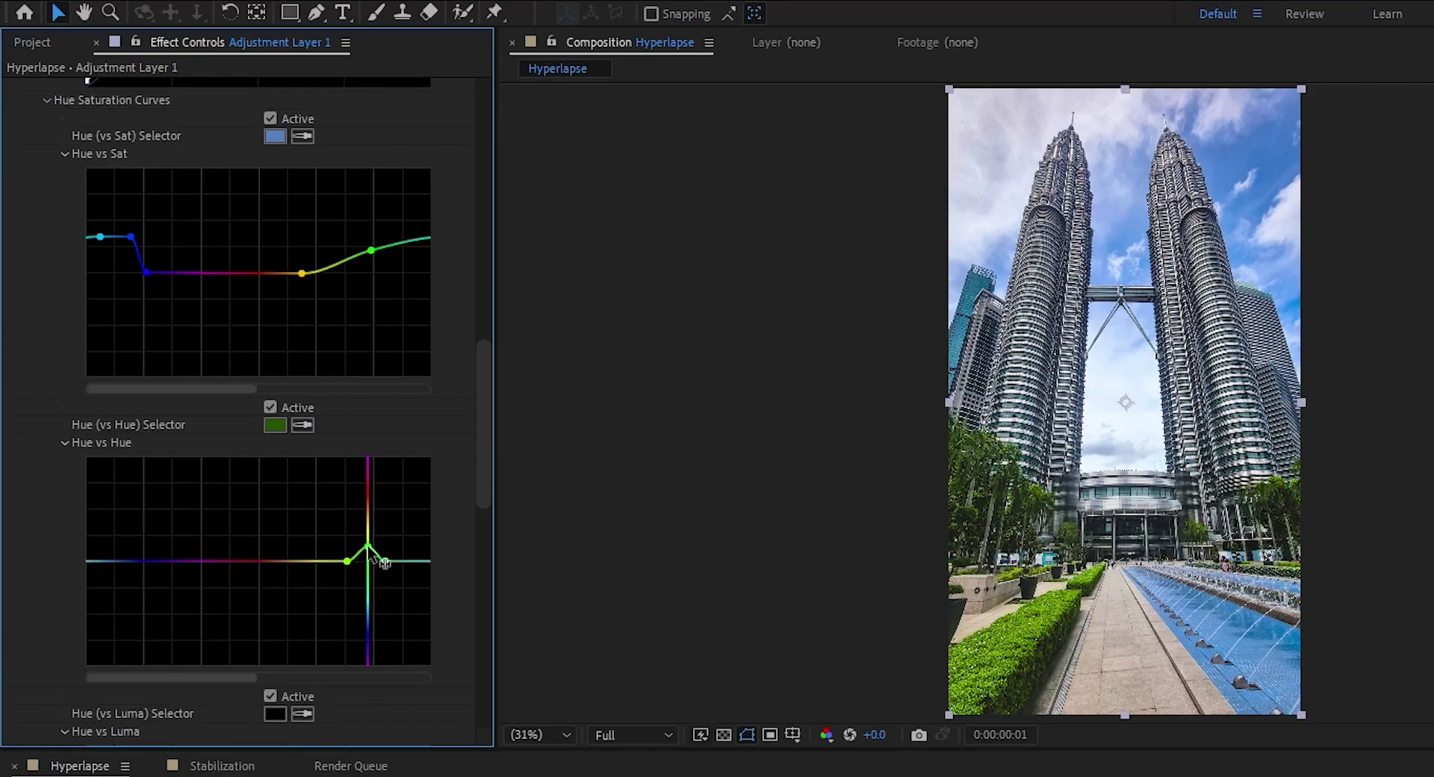
{"action": "left_click", "coordinate": [302, 424]}
{"action": "left_click", "coordinate": [1013, 292]}
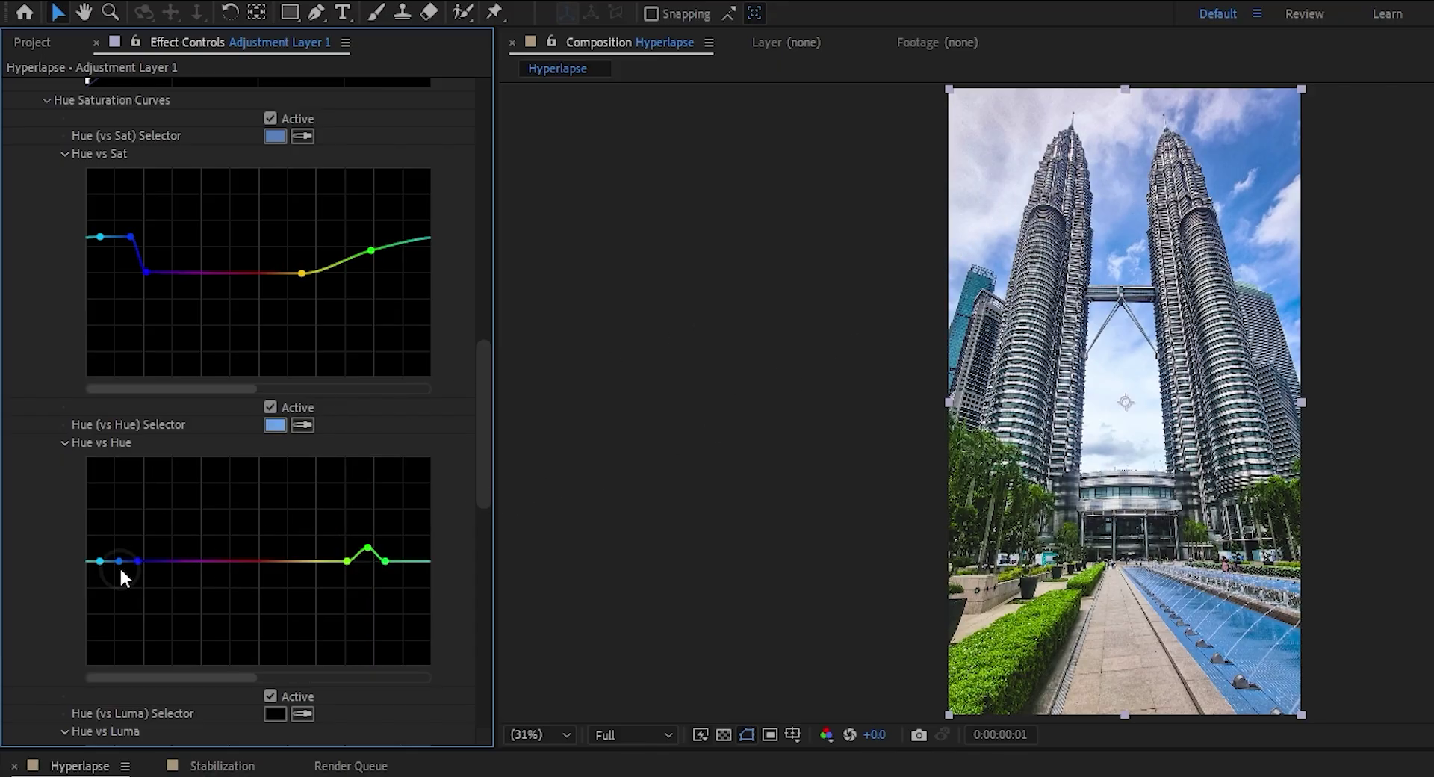
{"action": "mouse_move", "coordinate": [123, 561]}
{"action": "left_mouse_down"}
{"action": "mouse_move", "coordinate": [121, 527]}
{"action": "mouse_move", "coordinate": [128, 568]}
{"action": "mouse_move", "coordinate": [122, 552]}
{"action": "left_mouse_up"}
{"action": "left_click_drag", "start_coordinate": [132, 238], "coordinate": [99, 239]}
{"action": "scroll", "coordinate": [74, 405], "scroll_direction": "down", "scroll_amount": 1}
In Color Wheels, darken the shadows, brighten and redden the midtones, and brighten the highlights.
{"action": "scroll", "coordinate": [74, 406], "scroll_direction": "down", "scroll_amount": 15}
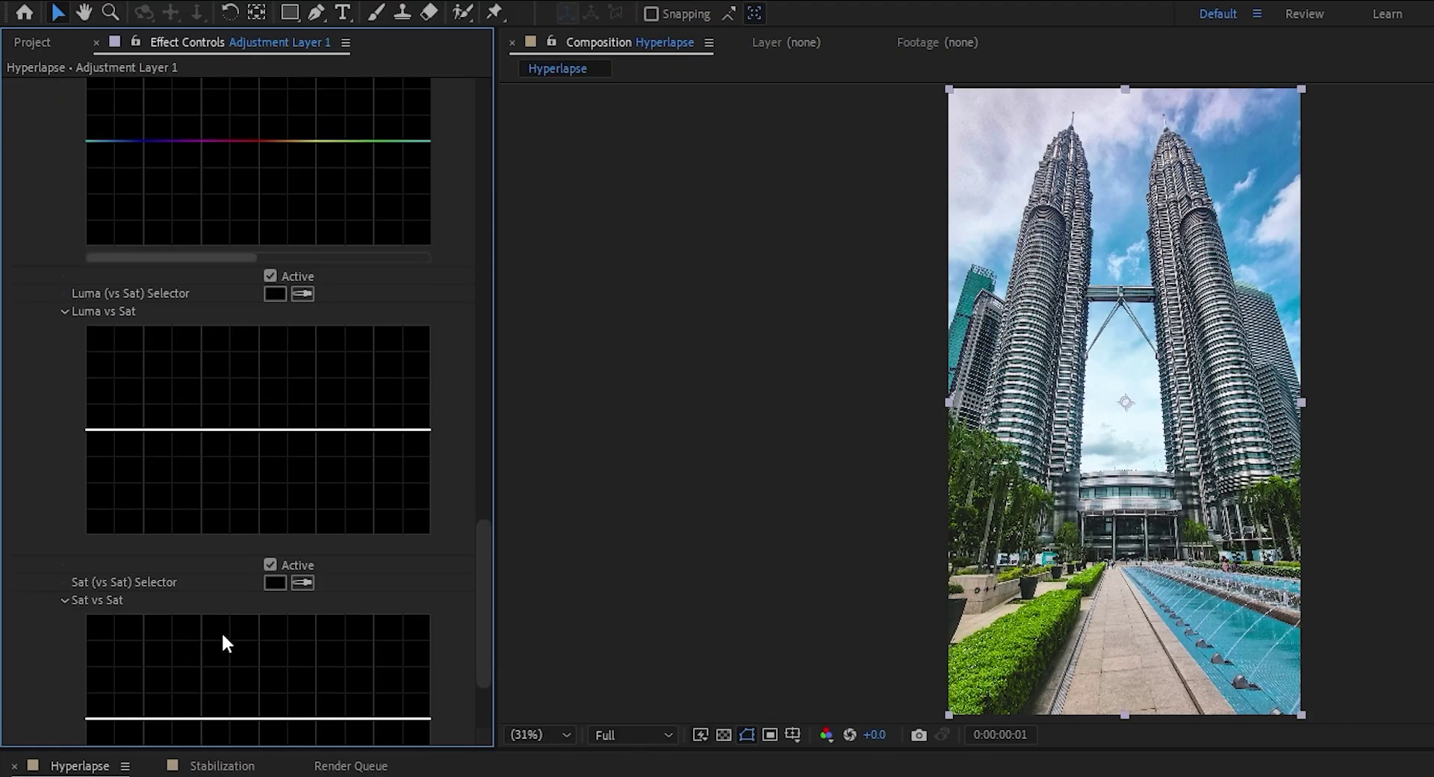
{"action": "left_click", "coordinate": [28, 700]}
{"action": "scroll", "coordinate": [29, 697], "scroll_direction": "down", "scroll_amount": 6}
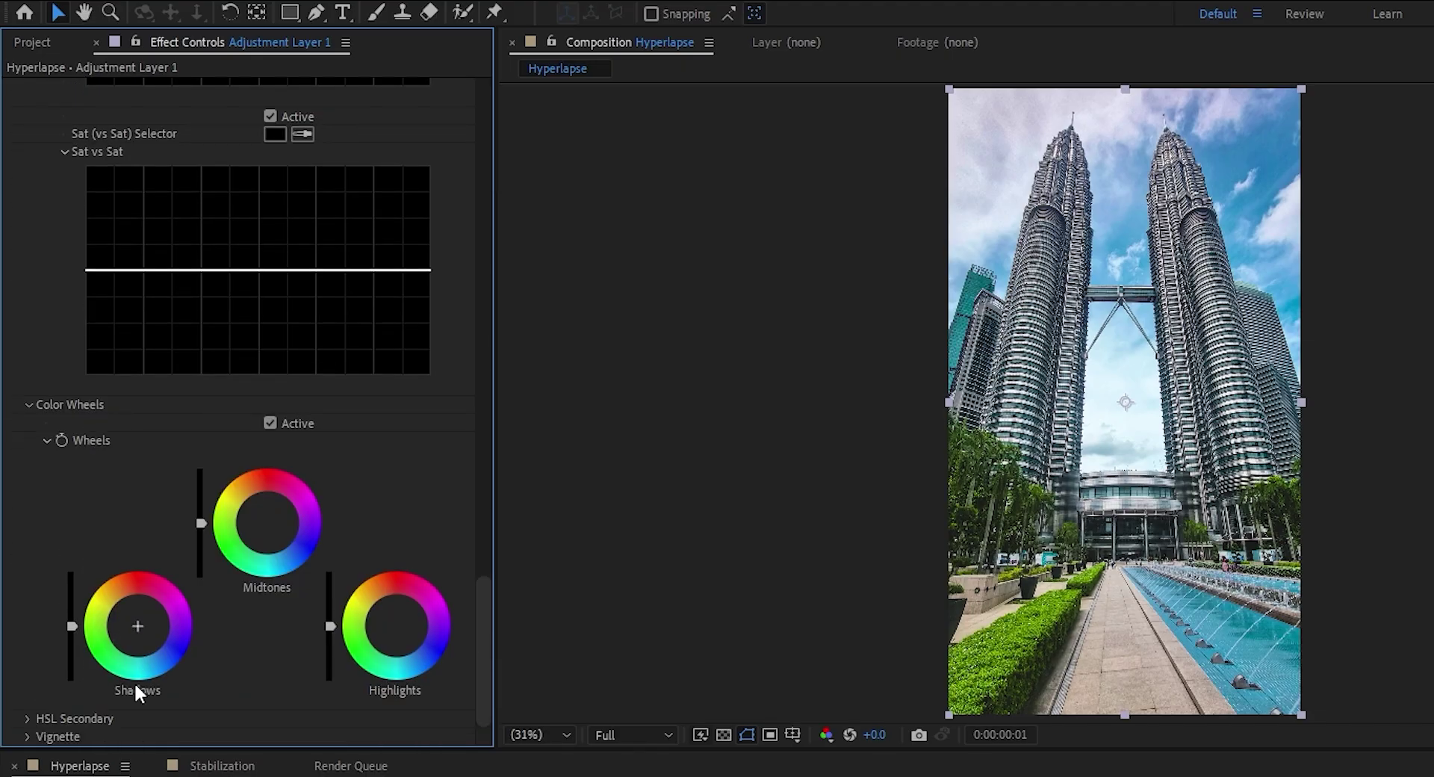
{"action": "left_click_drag", "start_coordinate": [68, 632], "coordinate": [68, 640]}
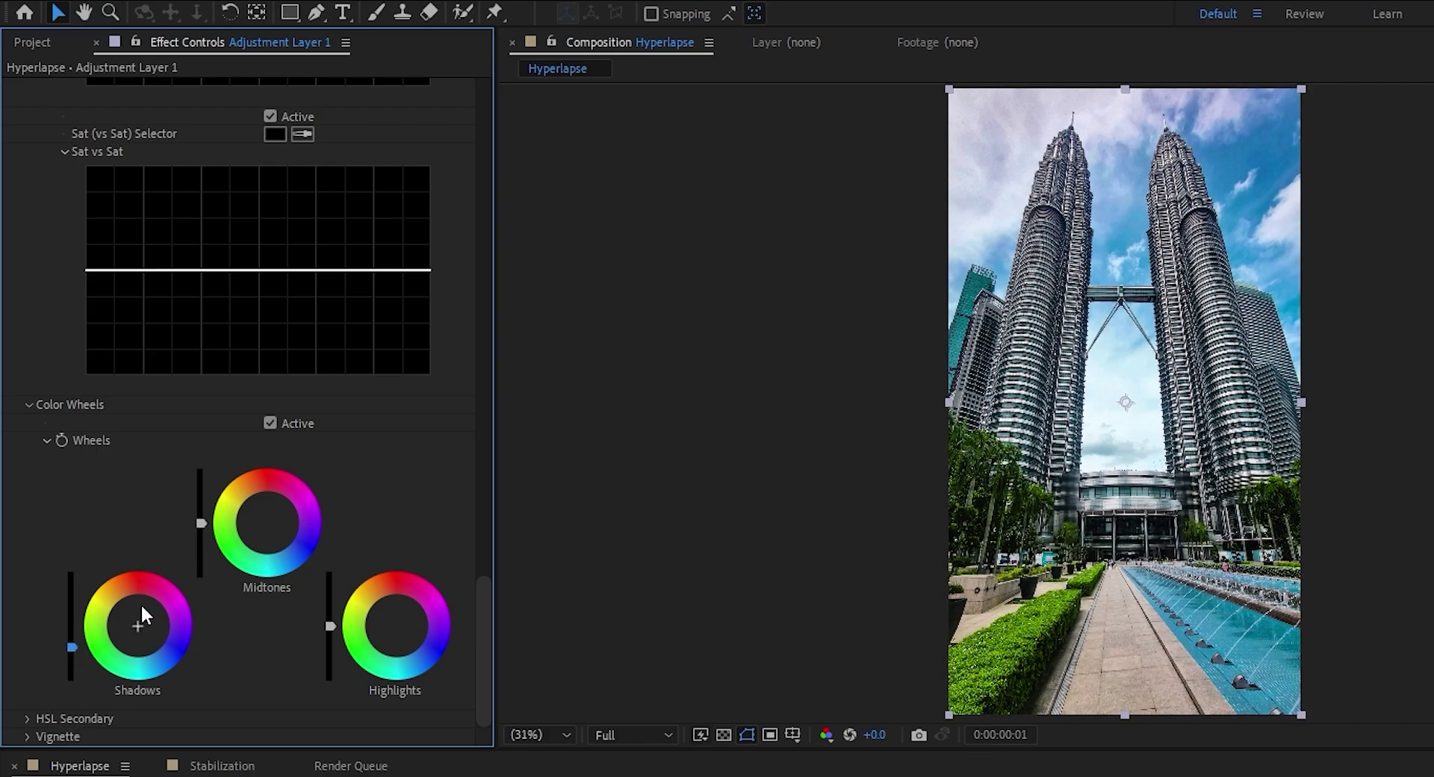
{"action": "left_click", "coordinate": [177, 685]}
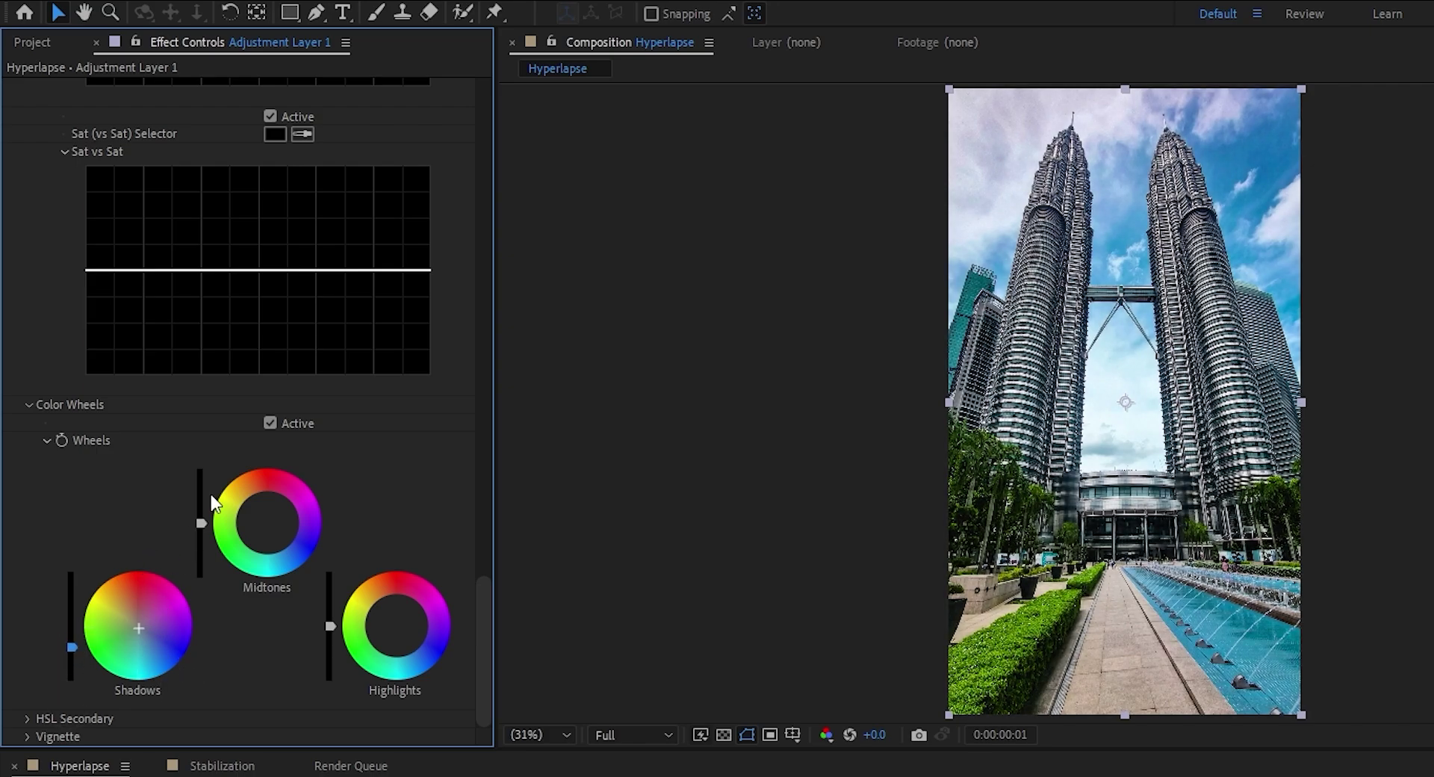
{"action": "left_click_drag", "start_coordinate": [201, 523], "coordinate": [263, 489]}
{"action": "left_click", "coordinate": [395, 624]}
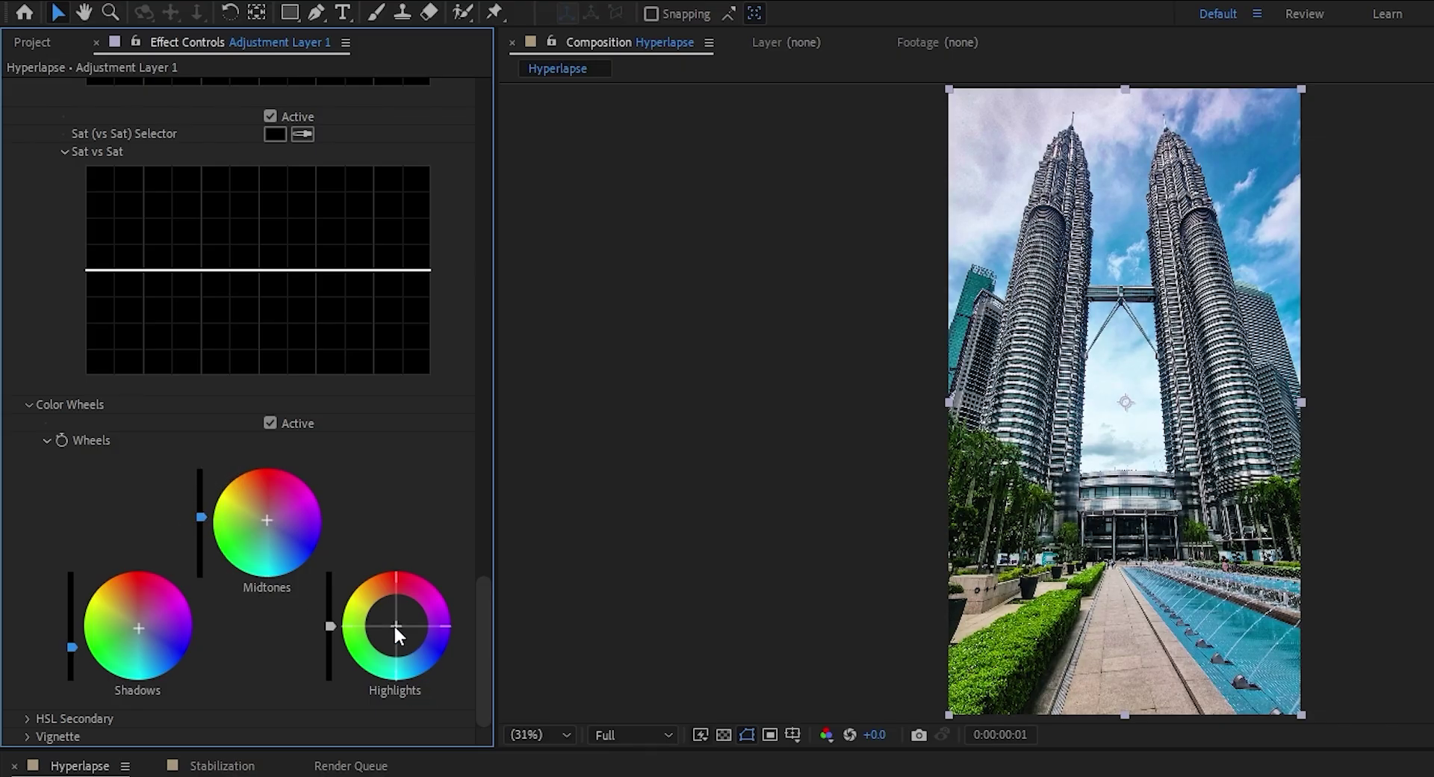
{"action": "left_click_drag", "start_coordinate": [330, 626], "coordinate": [330, 622]}
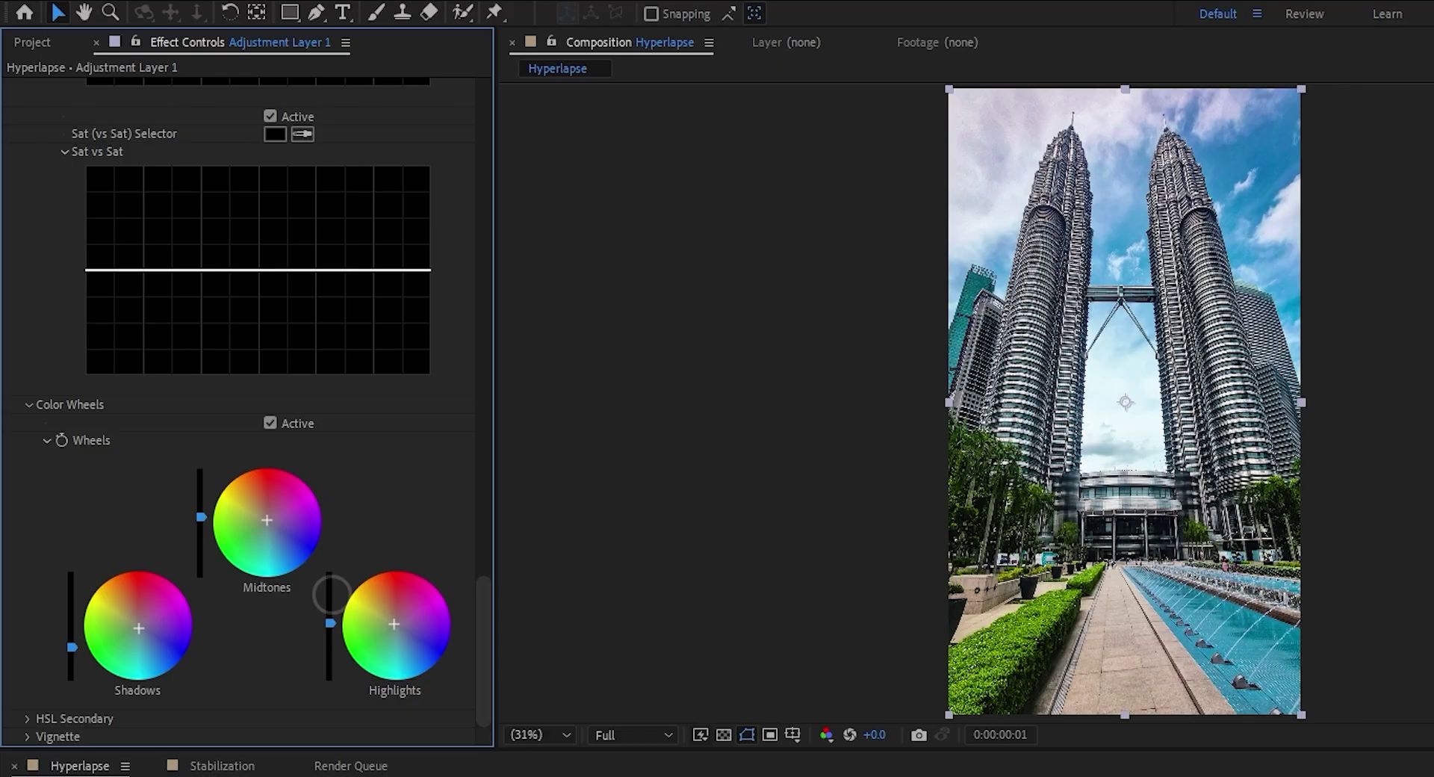
Add a -0.4 vignette and play a preview of the composition.
{"action": "left_click", "coordinate": [30, 737]}
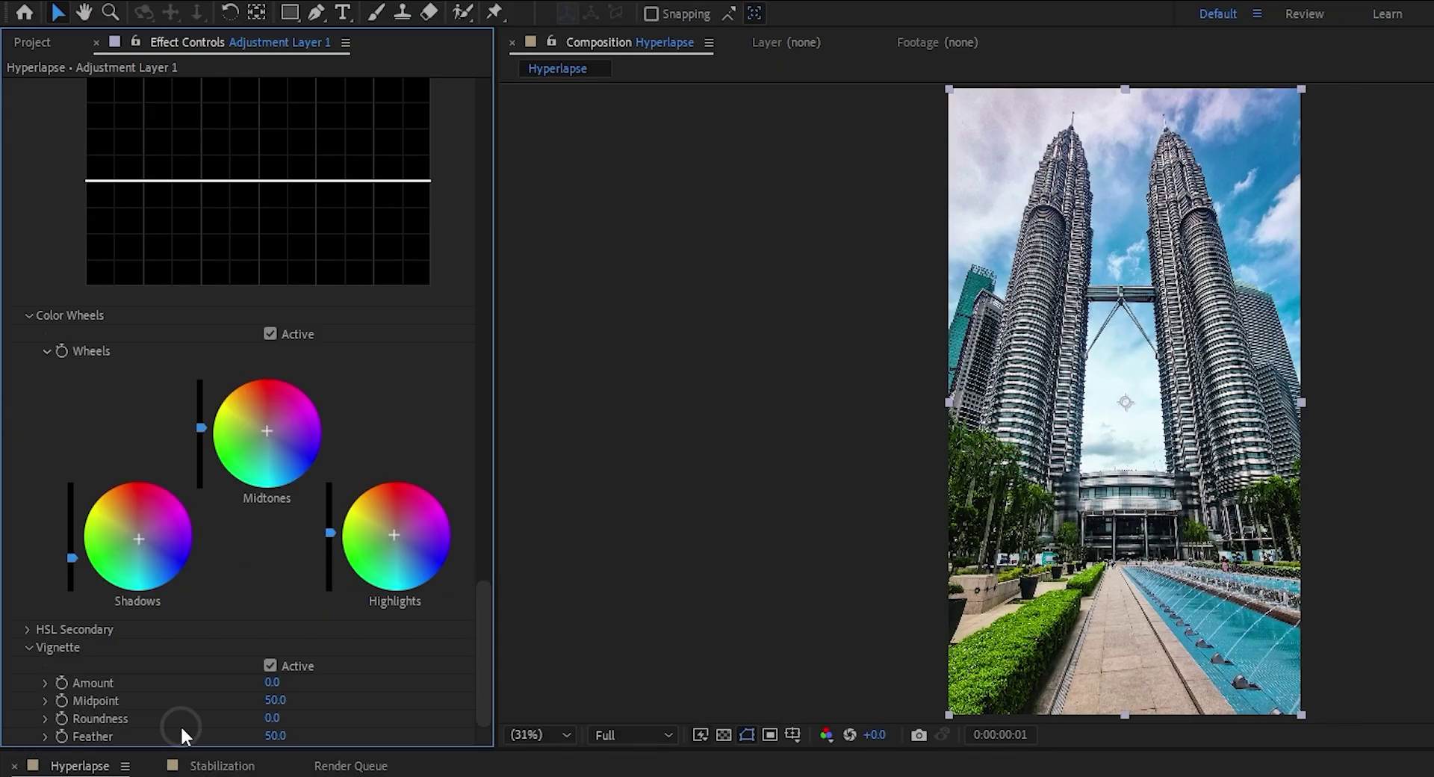
{"action": "left_click_drag", "start_coordinate": [274, 682], "coordinate": [243, 693]}
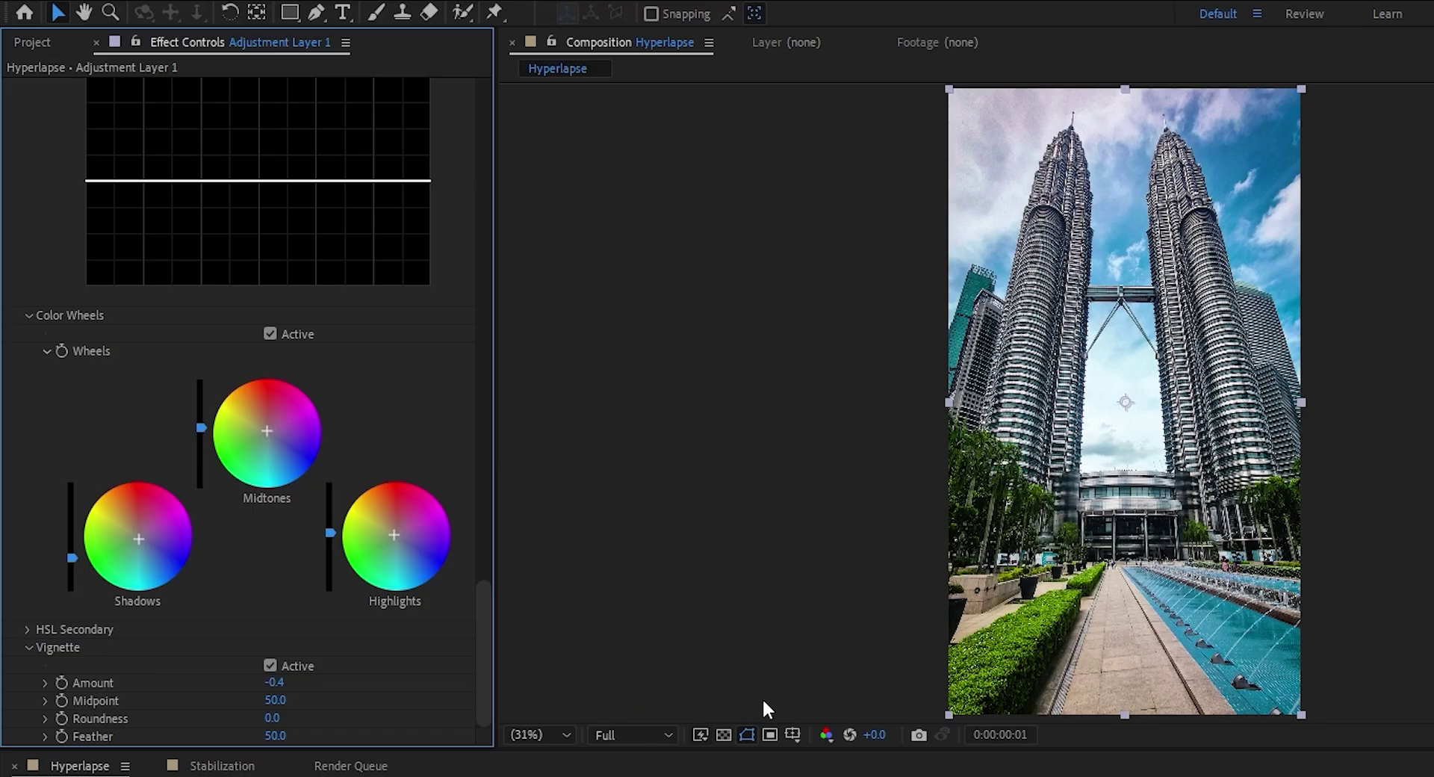
{"action": "key", "text": "space"}
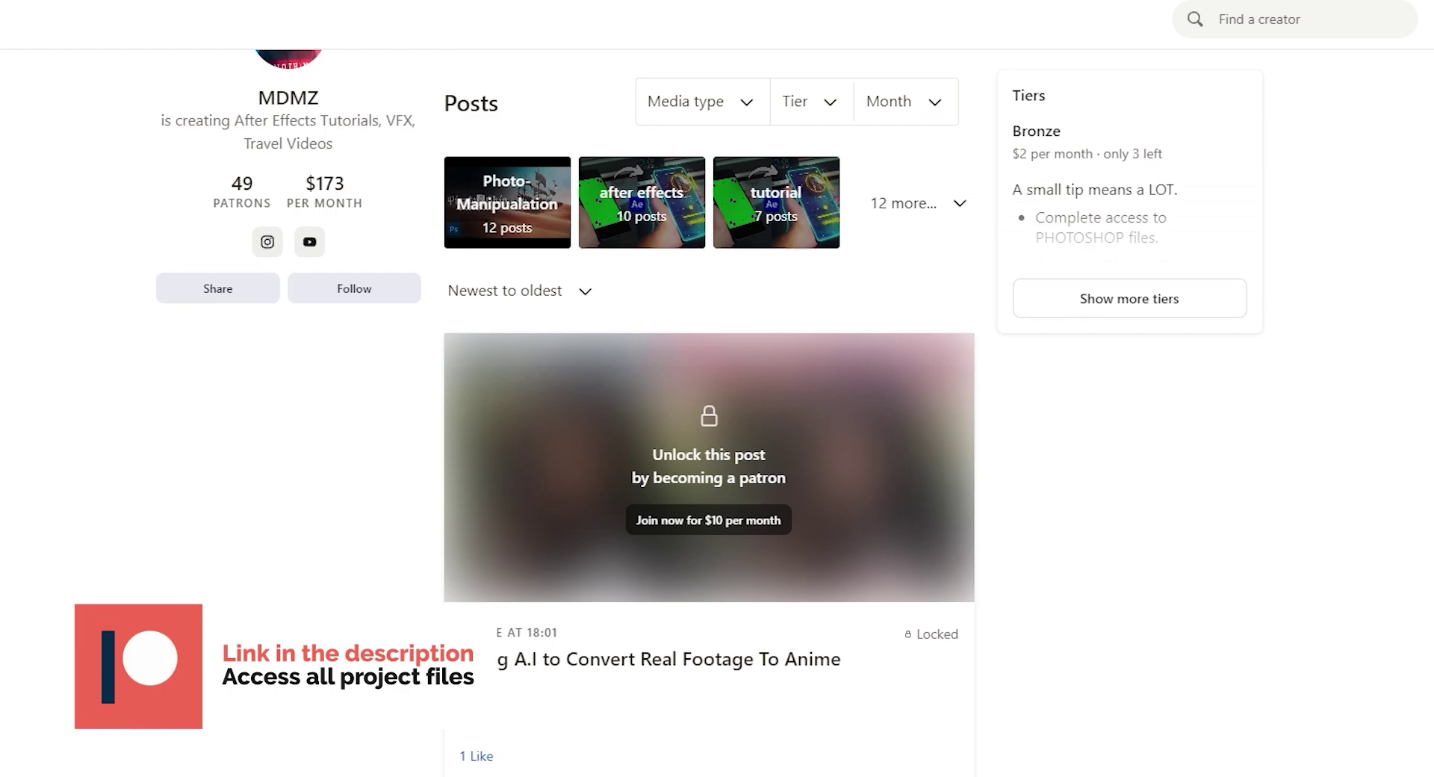
{"action": "scroll", "coordinate": [710, 448], "scroll_direction": "down", "scroll_amount": 10}
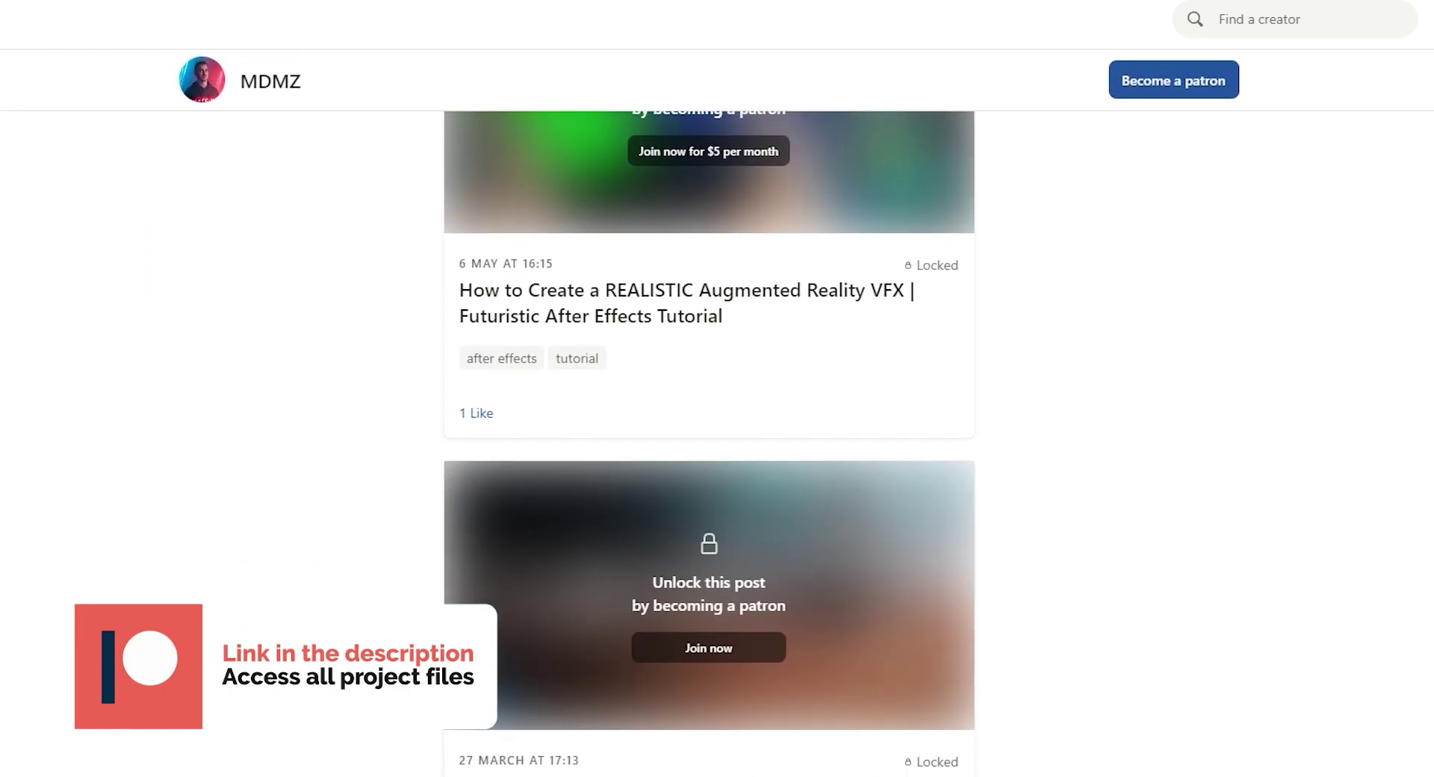
{"action": "scroll", "coordinate": [710, 448], "scroll_direction": "down", "scroll_amount": 5}
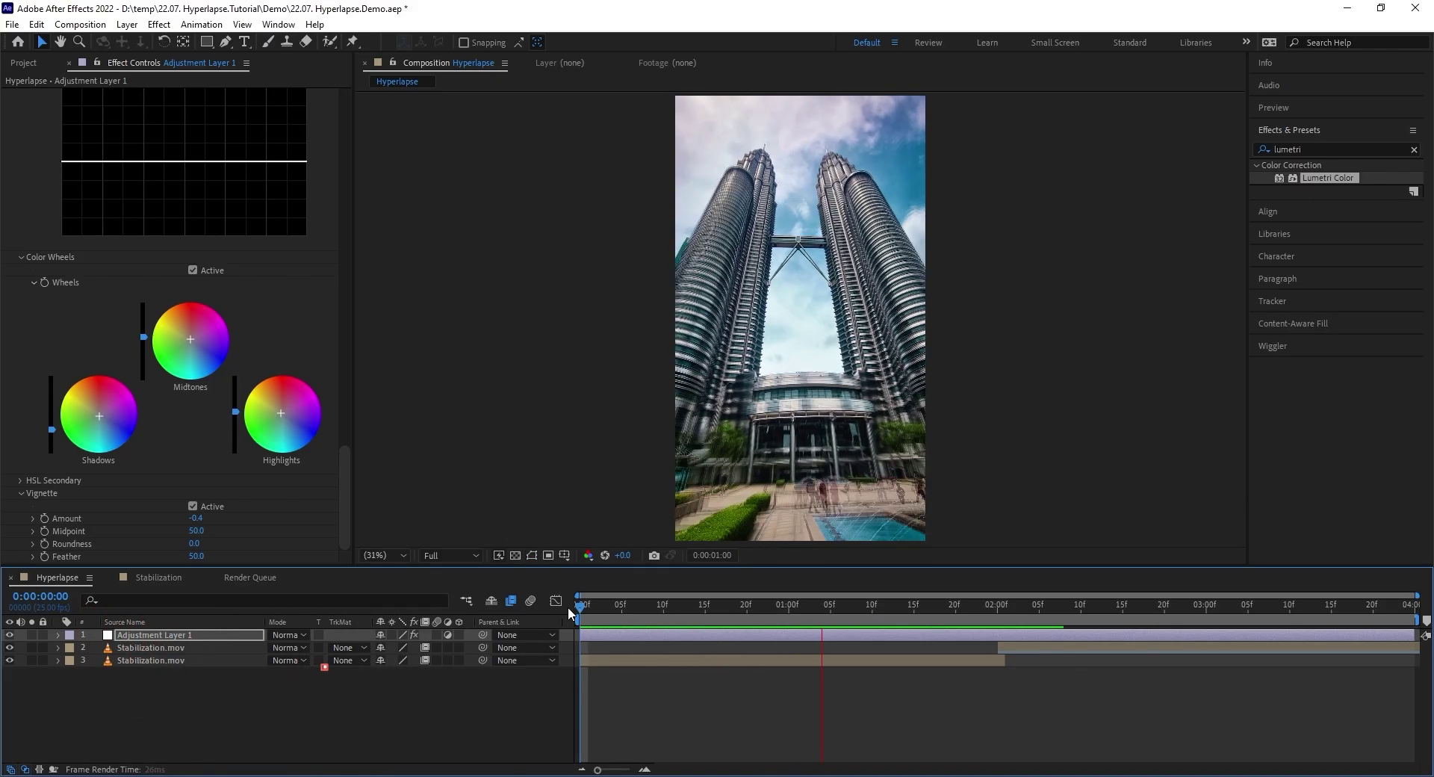